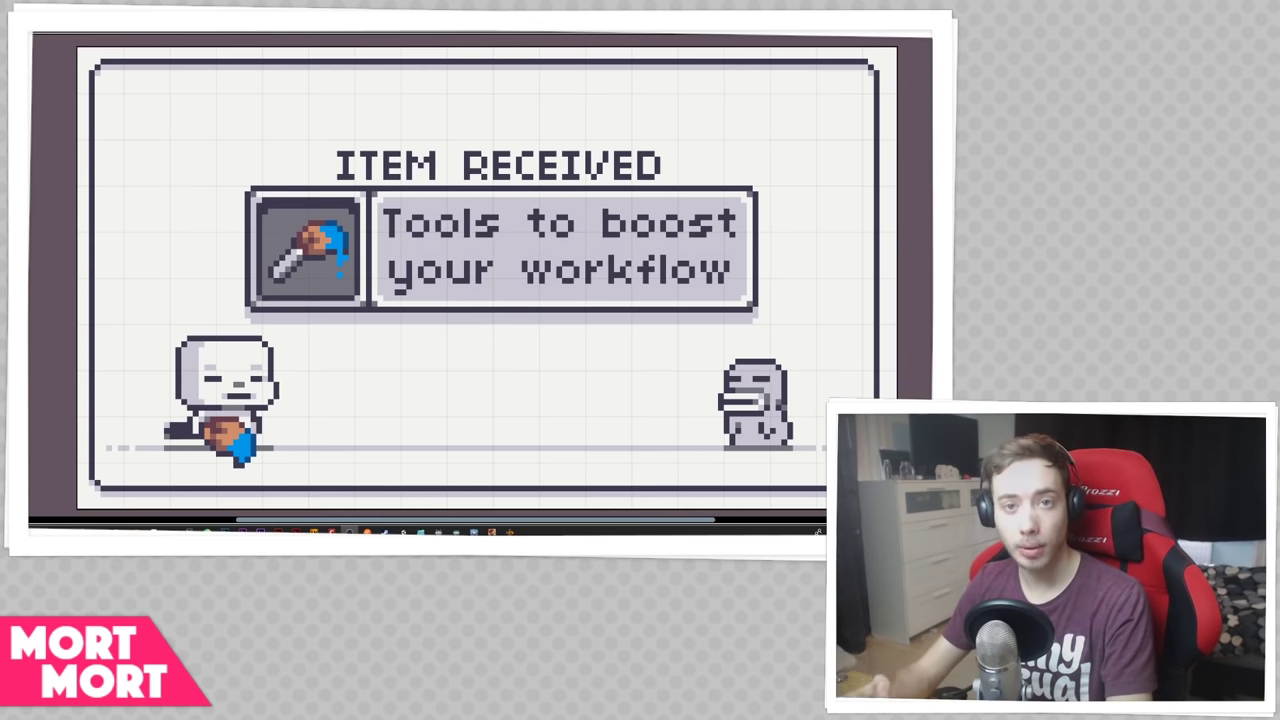
# - Paint a large brick-wall area with the brick tile brush in the empty half of the Paint your Tiles frame
pyautogui.hotkey('ctrl', 'f')
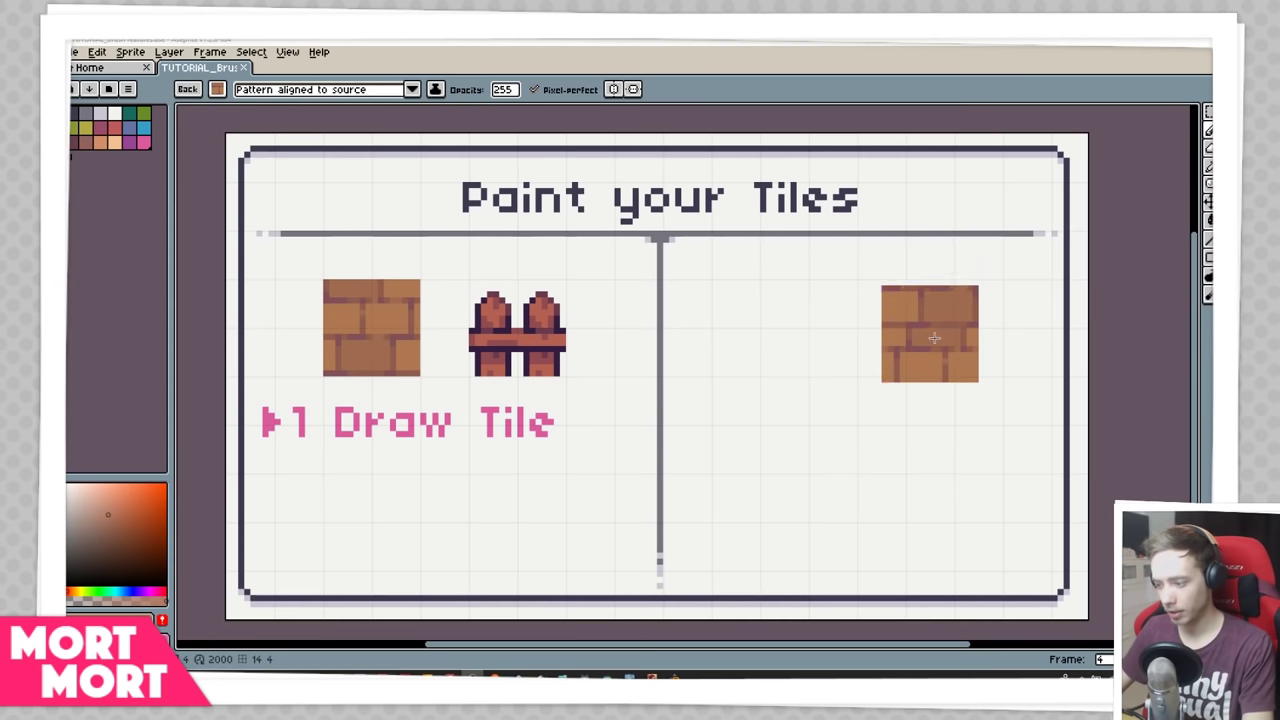
pyautogui.moveTo(929, 334)
pyautogui.mouseDown()
pyautogui.moveTo(811, 358)
pyautogui.moveTo(791, 401)
pyautogui.moveTo(850, 490)
pyautogui.moveTo(929, 373)
pyautogui.moveTo(784, 342)
pyautogui.moveTo(815, 329)
pyautogui.moveTo(959, 335)
pyautogui.moveTo(954, 478)
pyautogui.moveTo(937, 509)
pyautogui.moveTo(738, 495)
pyautogui.moveTo(761, 335)
pyautogui.moveTo(865, 403)
pyautogui.mouseUp()
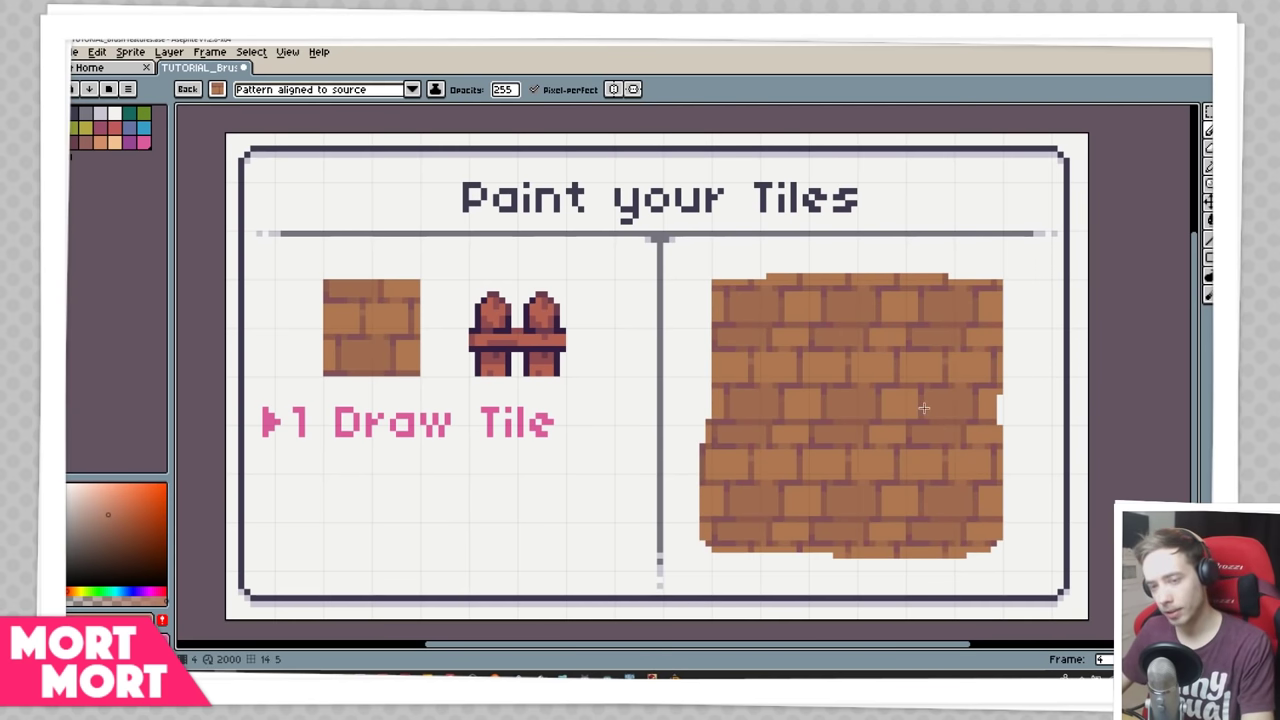
pyautogui.press('v')
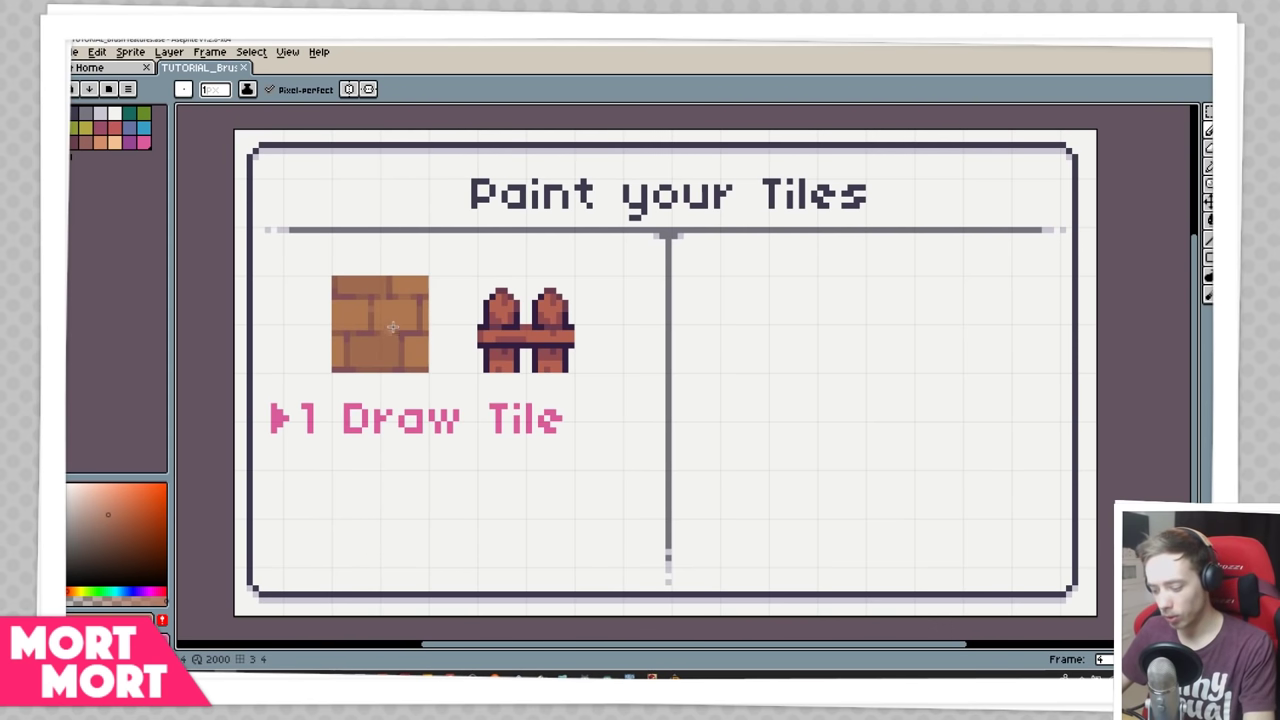
# - Advance to the frame with the third instruction, select the whole brick tile and turn it into a custom brush
pyautogui.press('Right')
pyautogui.press('m')
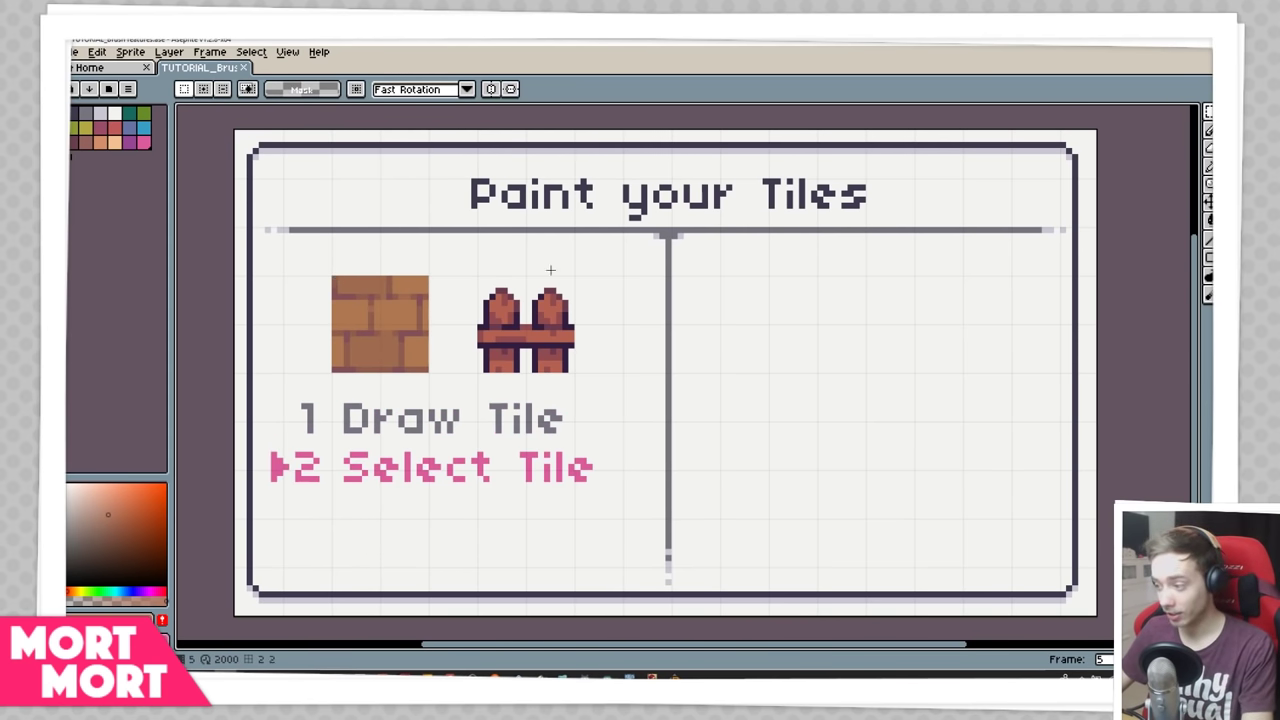
pyautogui.moveTo(334, 277); pyautogui.dragTo(425, 367)
pyautogui.press('Right')
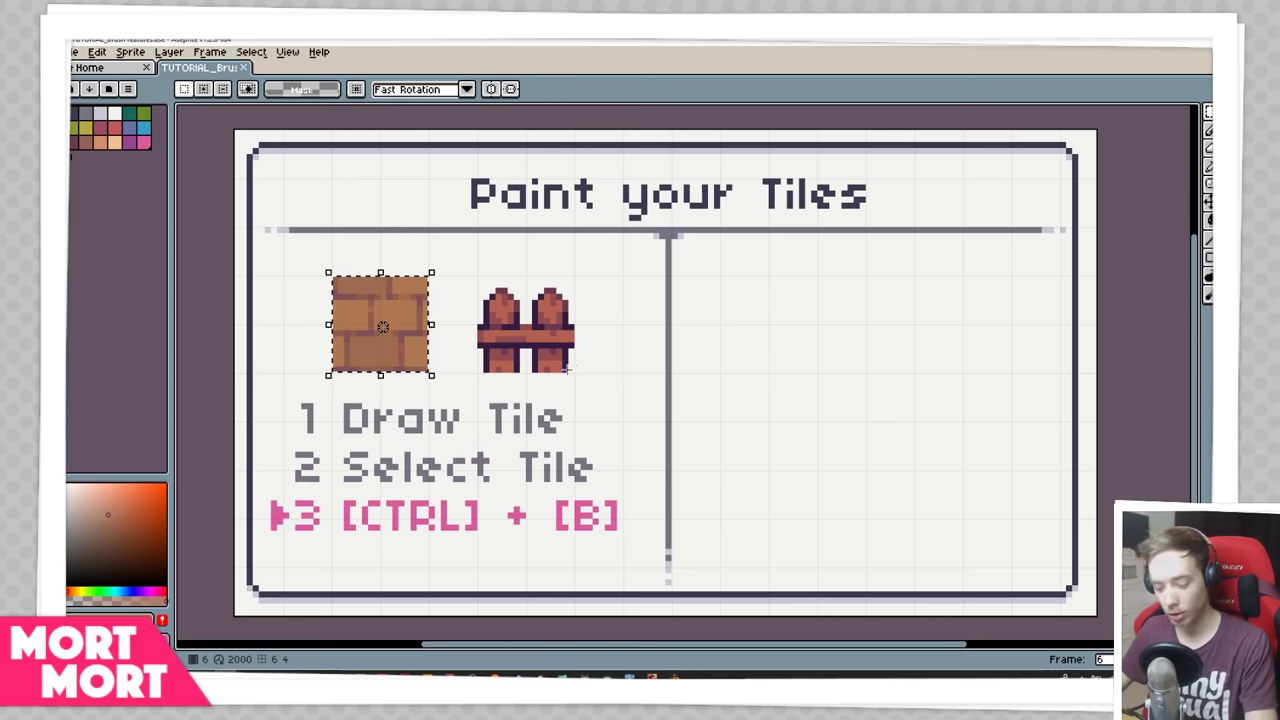
pyautogui.hotkey('ctrl', 'b')
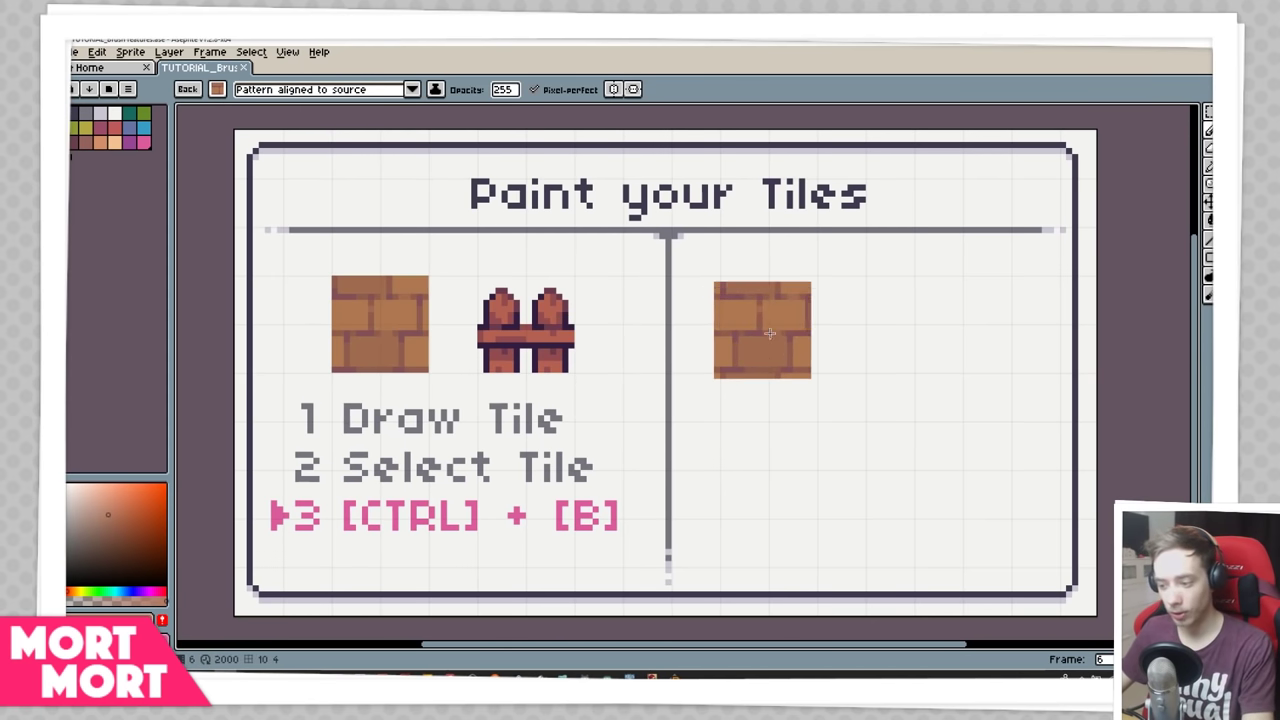
# - Try painting with the brick brush in the empty half of the canvas and set the brush to Pattern aligned to source
pyautogui.moveTo(955, 340)
pyautogui.mouseDown()
pyautogui.moveTo(842, 343)
pyautogui.moveTo(780, 466)
pyautogui.mouseUp()
pyautogui.moveTo(780, 466); pyautogui.dragTo(810, 465)
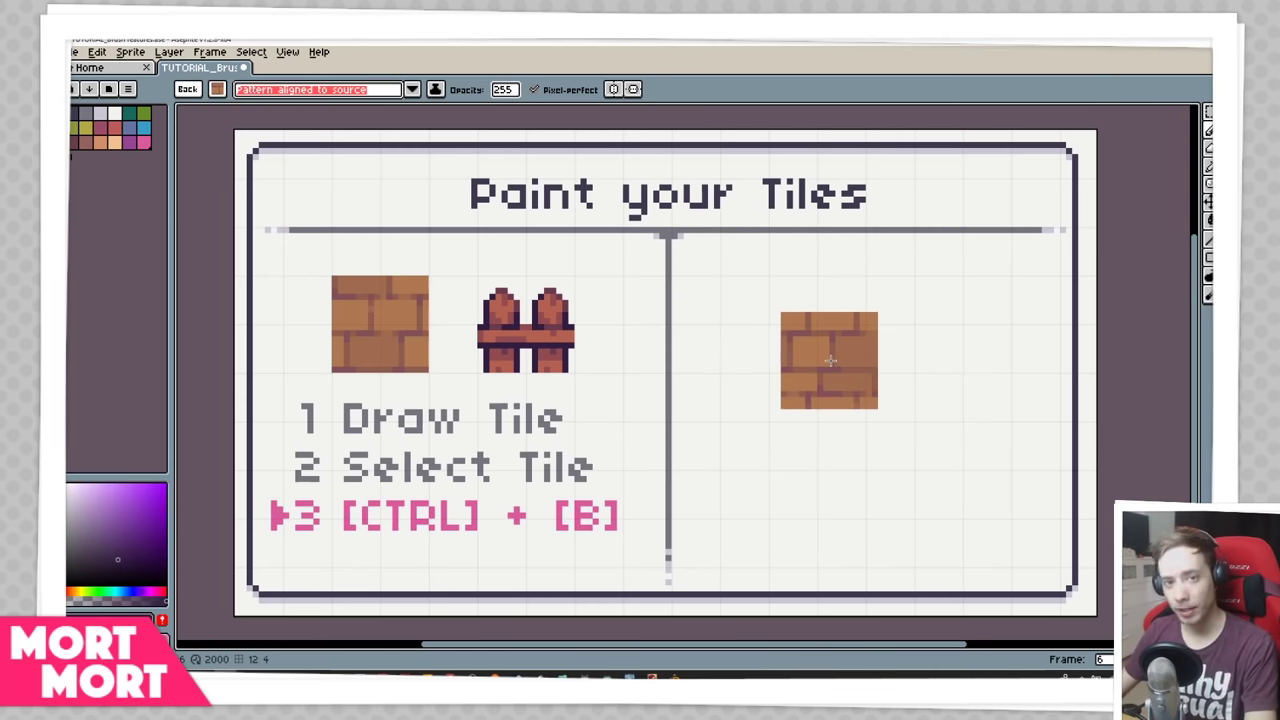
pyautogui.click(417, 91)
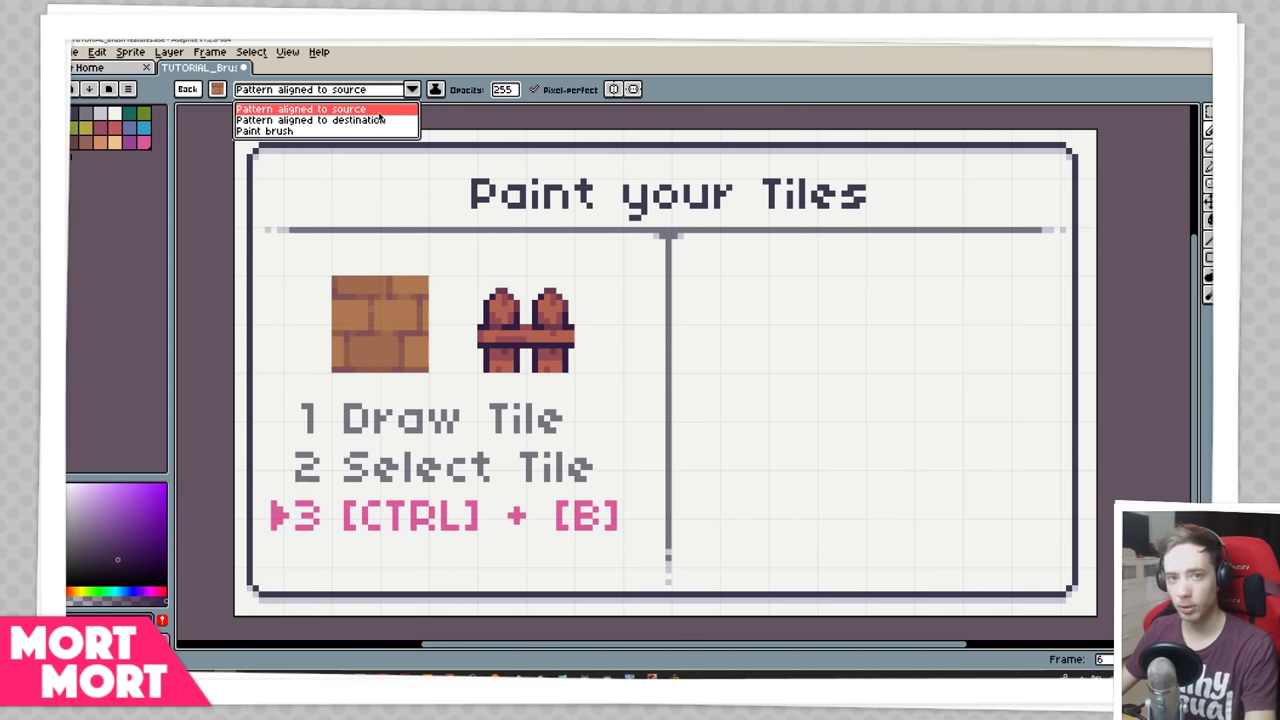
pyautogui.click(300, 108)
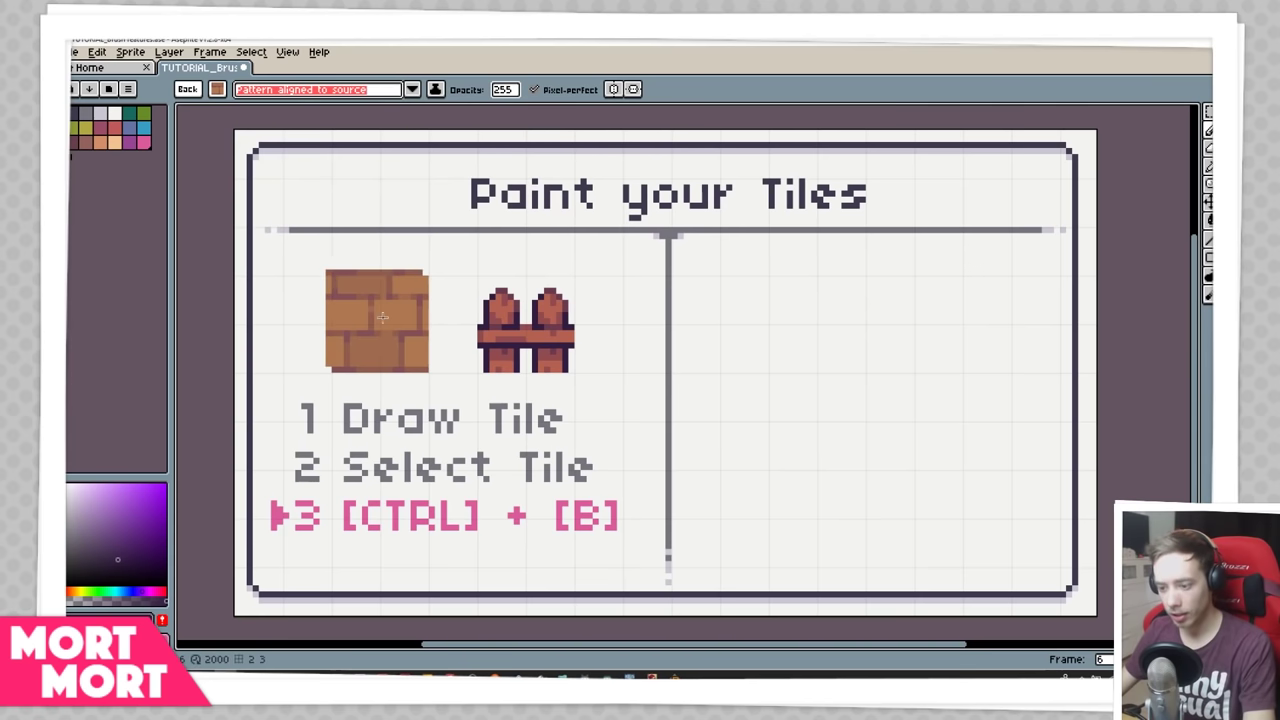
# - Reselect the brick tile beside the fence and capture it as the custom brush again
pyautogui.press('m')
pyautogui.moveTo(330, 274); pyautogui.dragTo(431, 376)
pyautogui.hotkey('ctrl', 'b')
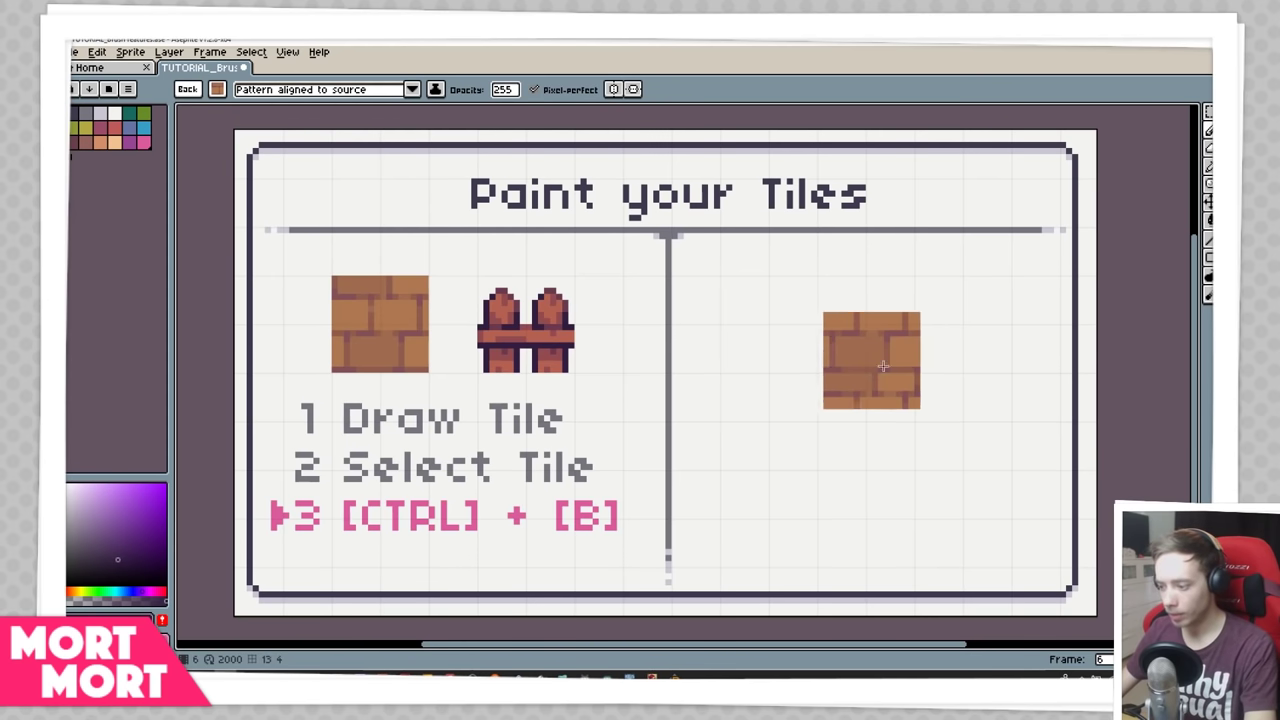
# - Paint a continuous brick area from the empty half back over the original brick tile, and undo the strokes
pyautogui.moveTo(942, 384)
pyautogui.mouseDown()
pyautogui.moveTo(892, 328)
pyautogui.moveTo(809, 389)
pyautogui.moveTo(971, 510)
pyautogui.moveTo(843, 455)
pyautogui.moveTo(959, 421)
pyautogui.moveTo(965, 376)
pyautogui.moveTo(832, 466)
pyautogui.moveTo(805, 503)
pyautogui.moveTo(802, 403)
pyautogui.moveTo(398, 318)
pyautogui.mouseUp()
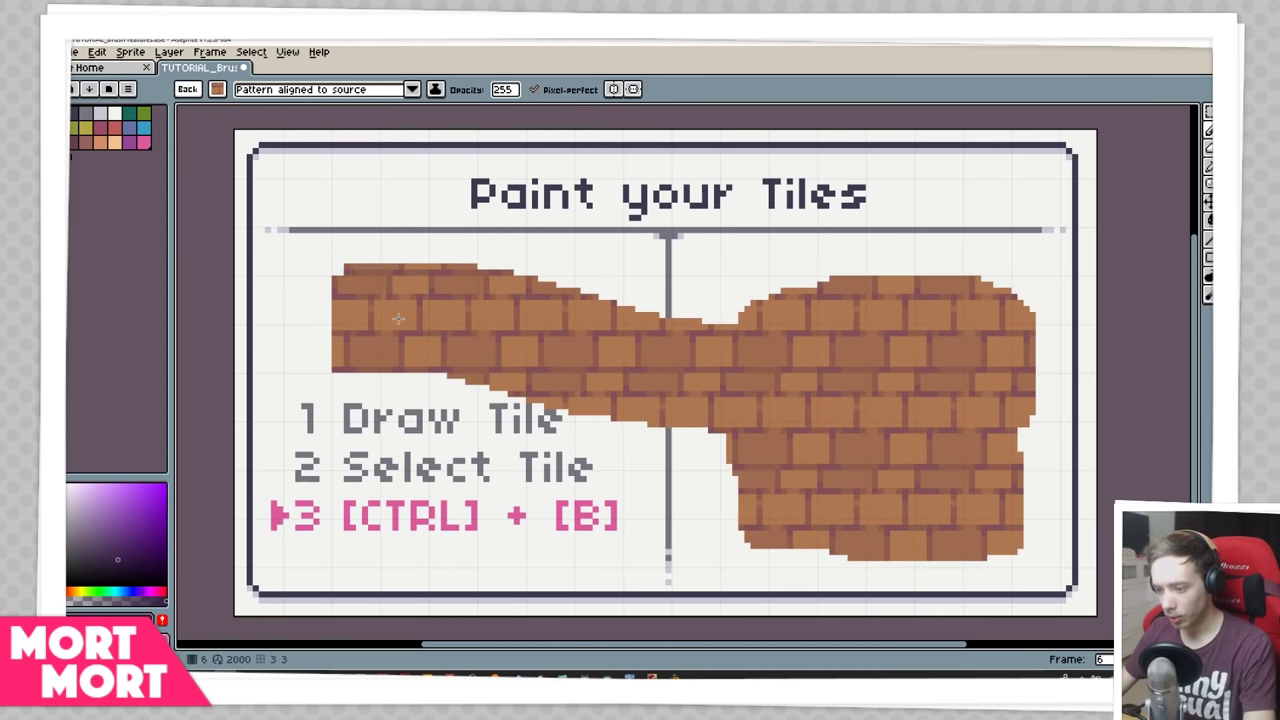
pyautogui.hotkey('ctrl', 'z')
pyautogui.hotkey('ctrl', 'z')
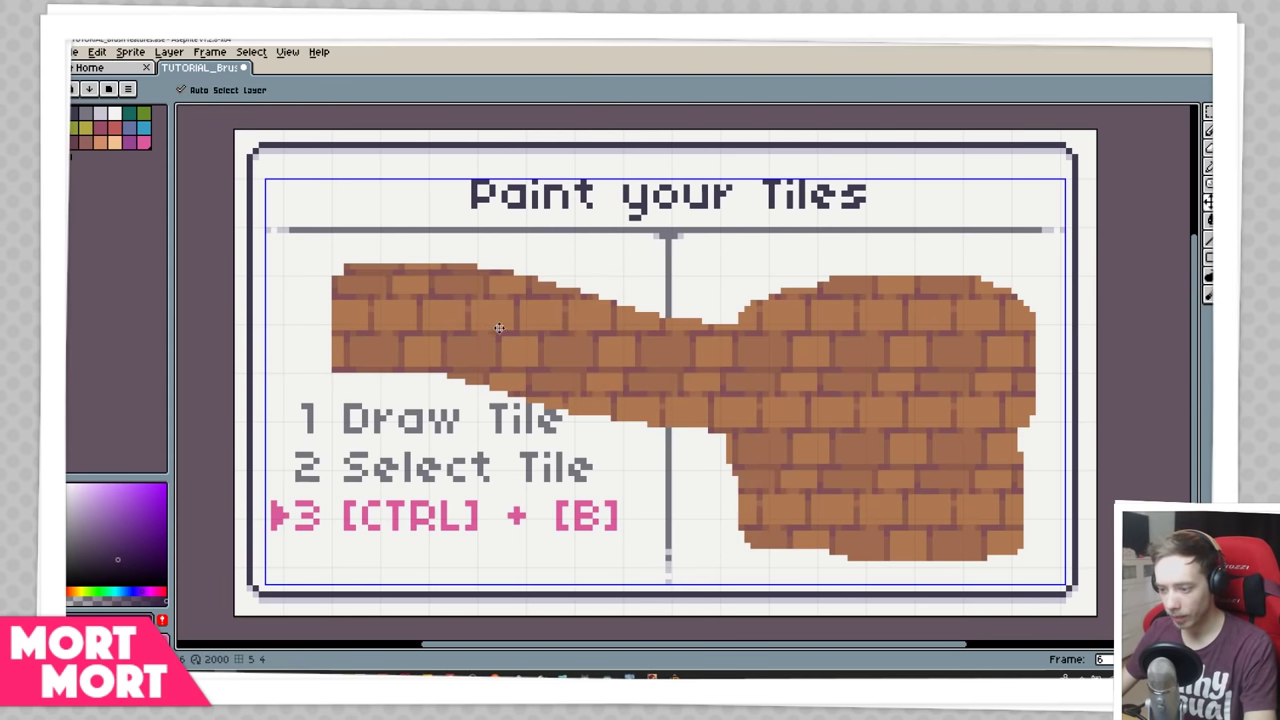
pyautogui.moveTo(589, 226)
pyautogui.mouseDown()
pyautogui.moveTo(370, 318)
pyautogui.moveTo(538, 381)
pyautogui.moveTo(476, 443)
pyautogui.moveTo(409, 370)
pyautogui.mouseUp()
pyautogui.hotkey('ctrl', 'z')
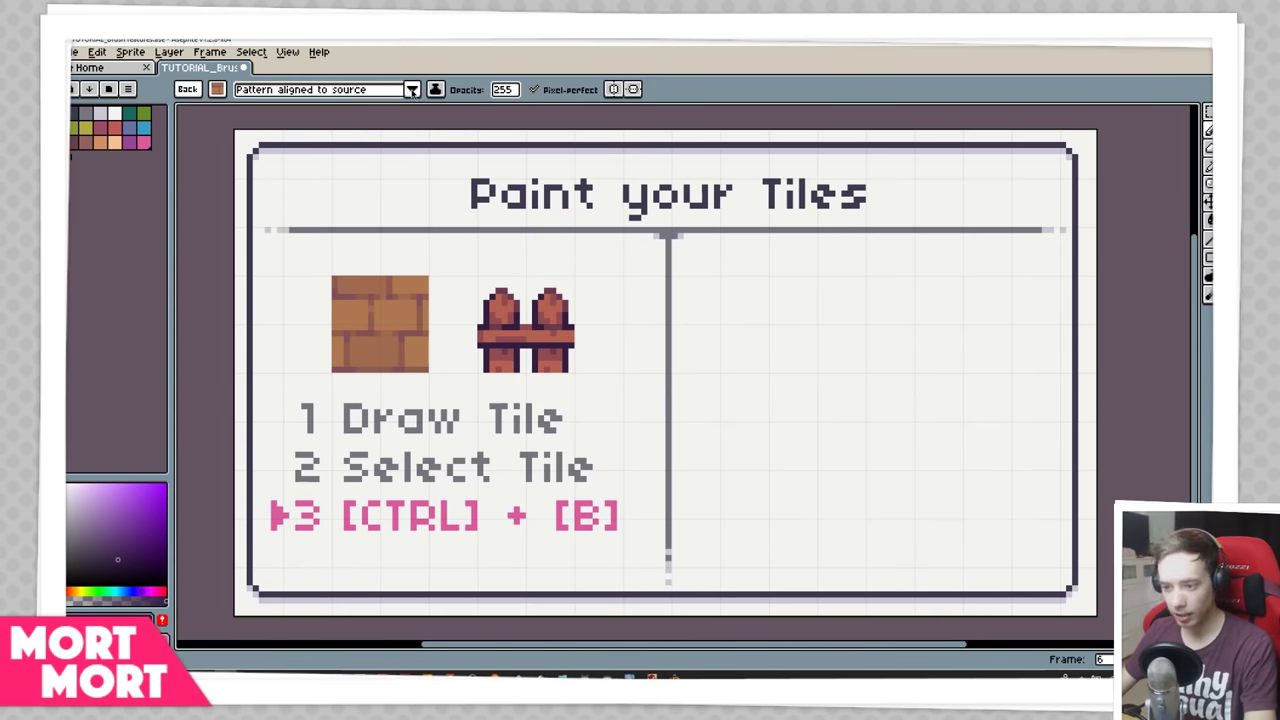
# - Paint separate source-aligned brick patches in the empty half and over the instruction text, and clear them
pyautogui.moveTo(780, 327); pyautogui.dragTo(943, 377)
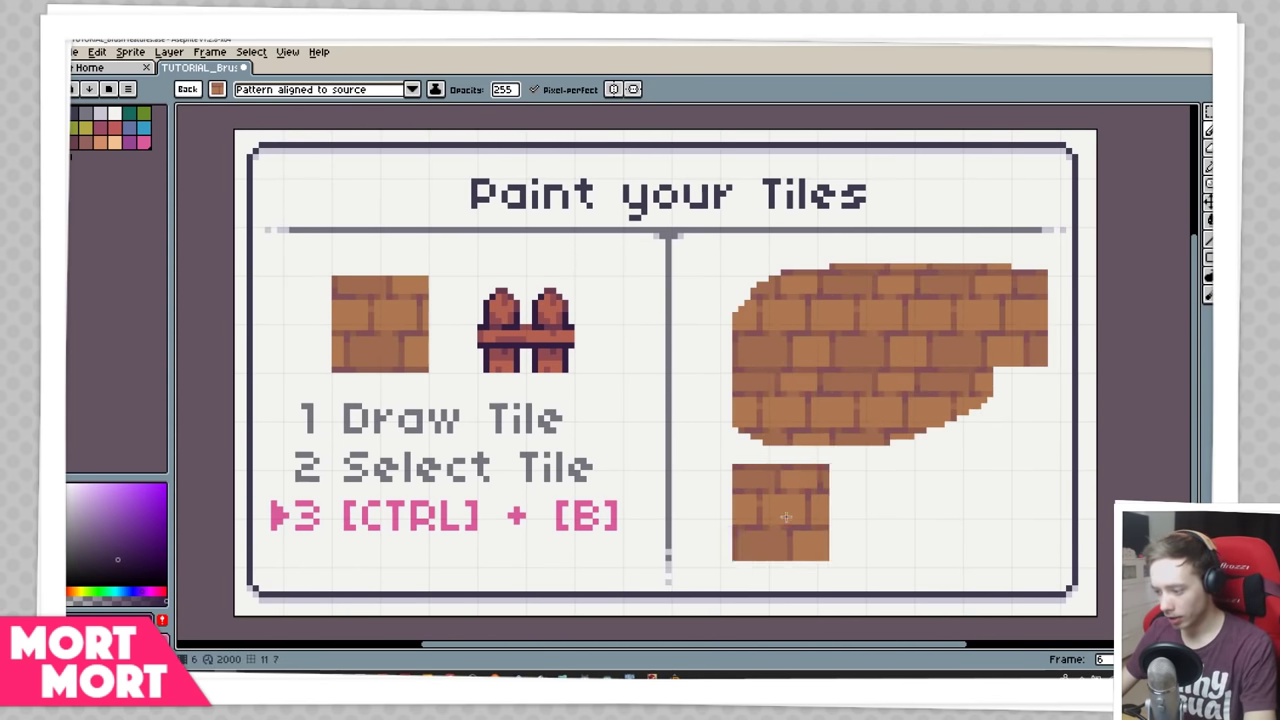
pyautogui.moveTo(782, 512); pyautogui.dragTo(804, 568)
pyautogui.moveTo(600, 512)
pyautogui.mouseDown()
pyautogui.moveTo(700, 500)
pyautogui.moveTo(720, 400)
pyautogui.moveTo(392, 338)
pyautogui.moveTo(600, 430)
pyautogui.moveTo(540, 480)
pyautogui.moveTo(440, 470)
pyautogui.mouseUp()
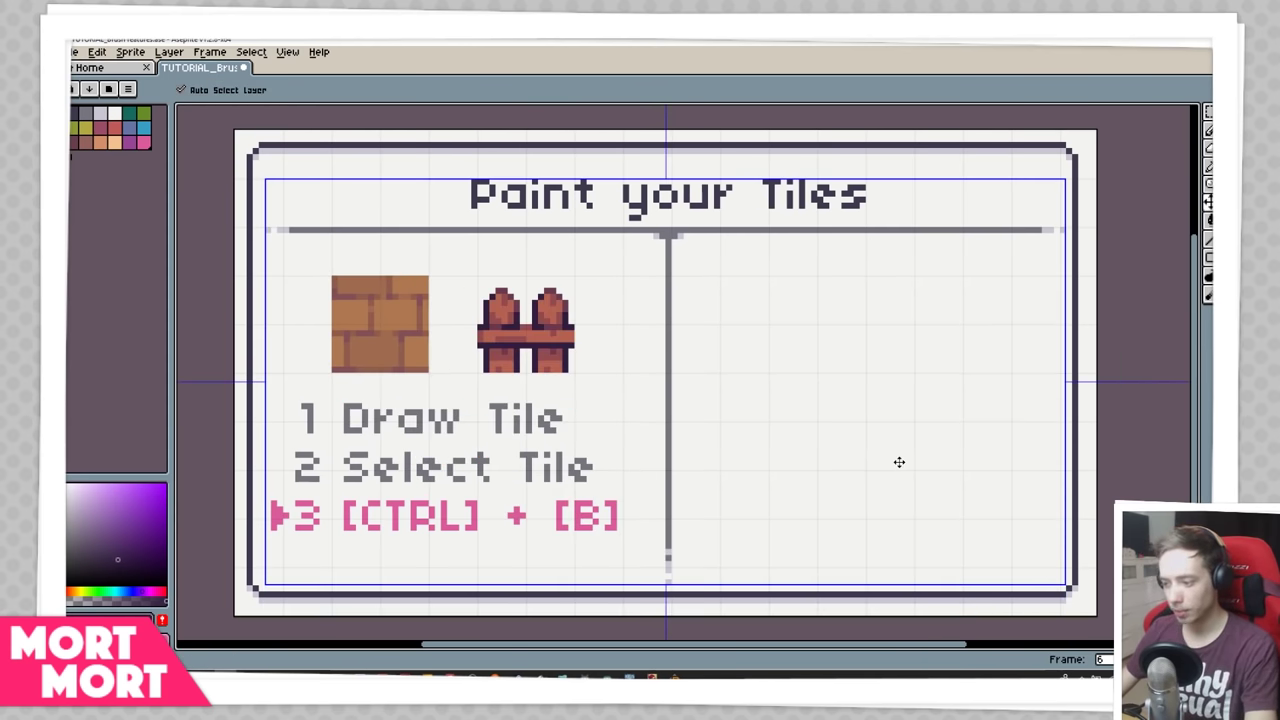
pyautogui.hotkey('ctrl', 'b')
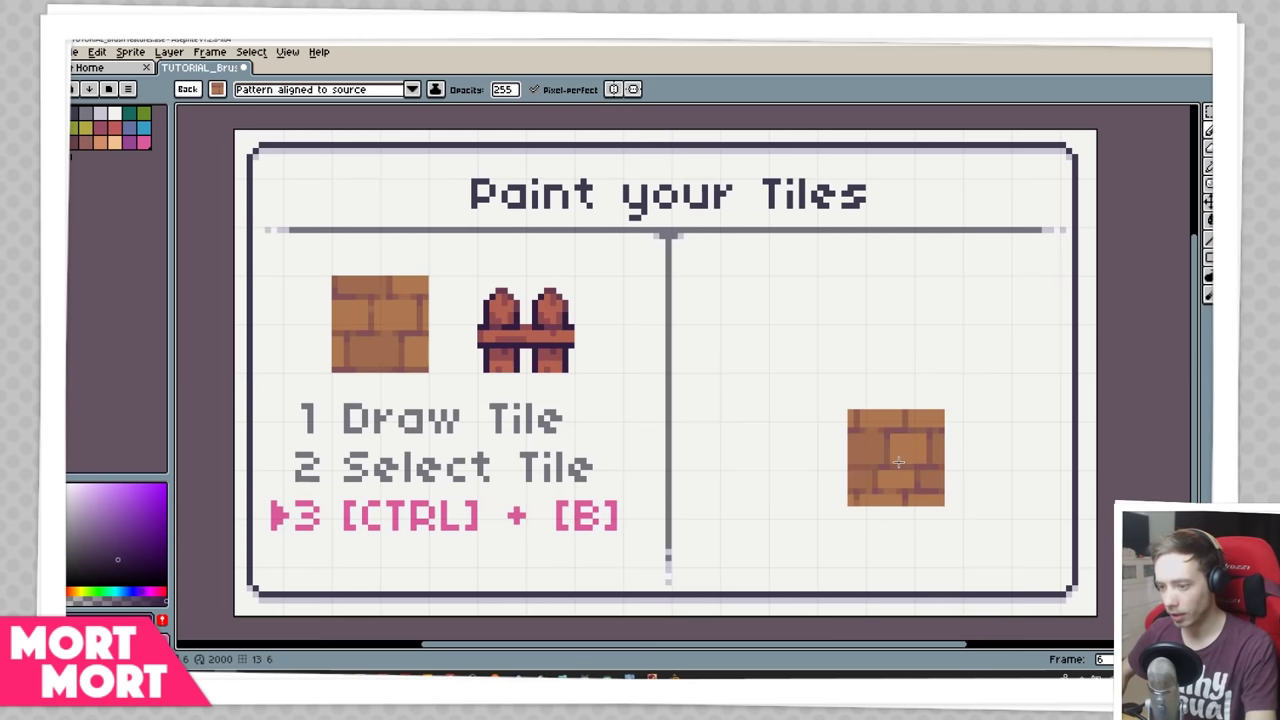
# - Set the brush to Pattern aligned to destination, paint separate brick areas to test it, and undo them
pyautogui.click(411, 89)
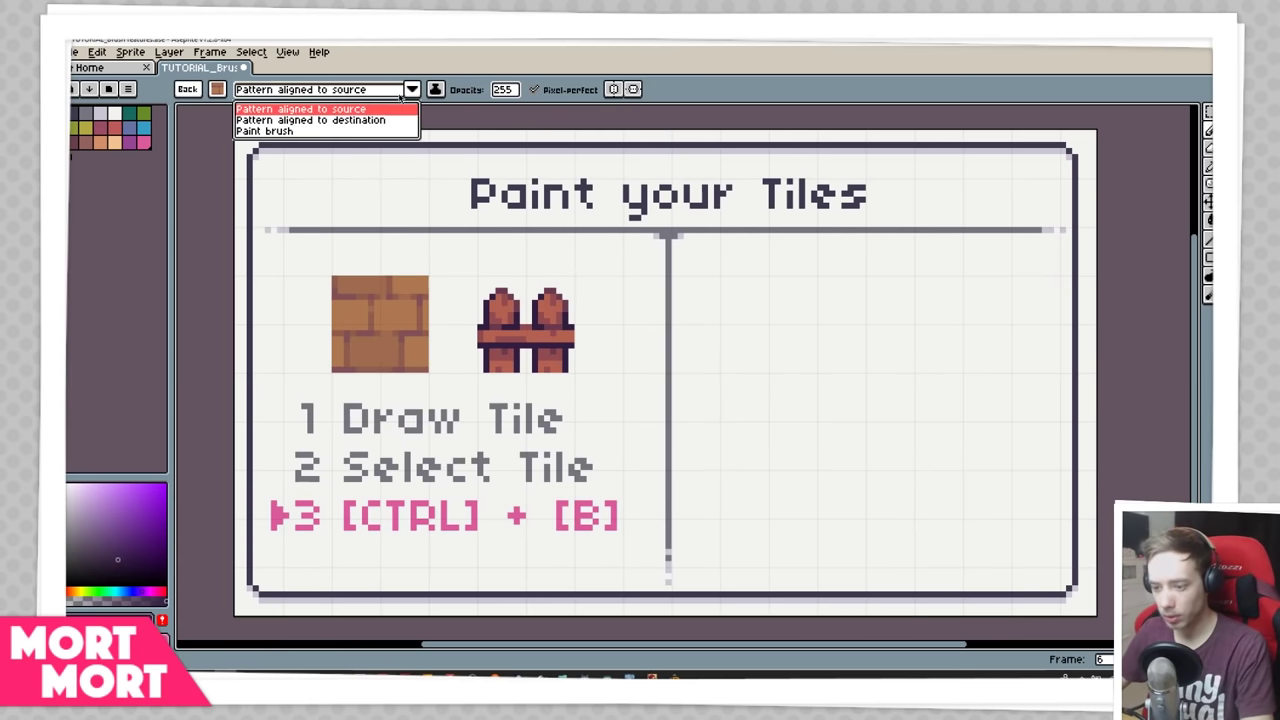
pyautogui.click(315, 120)
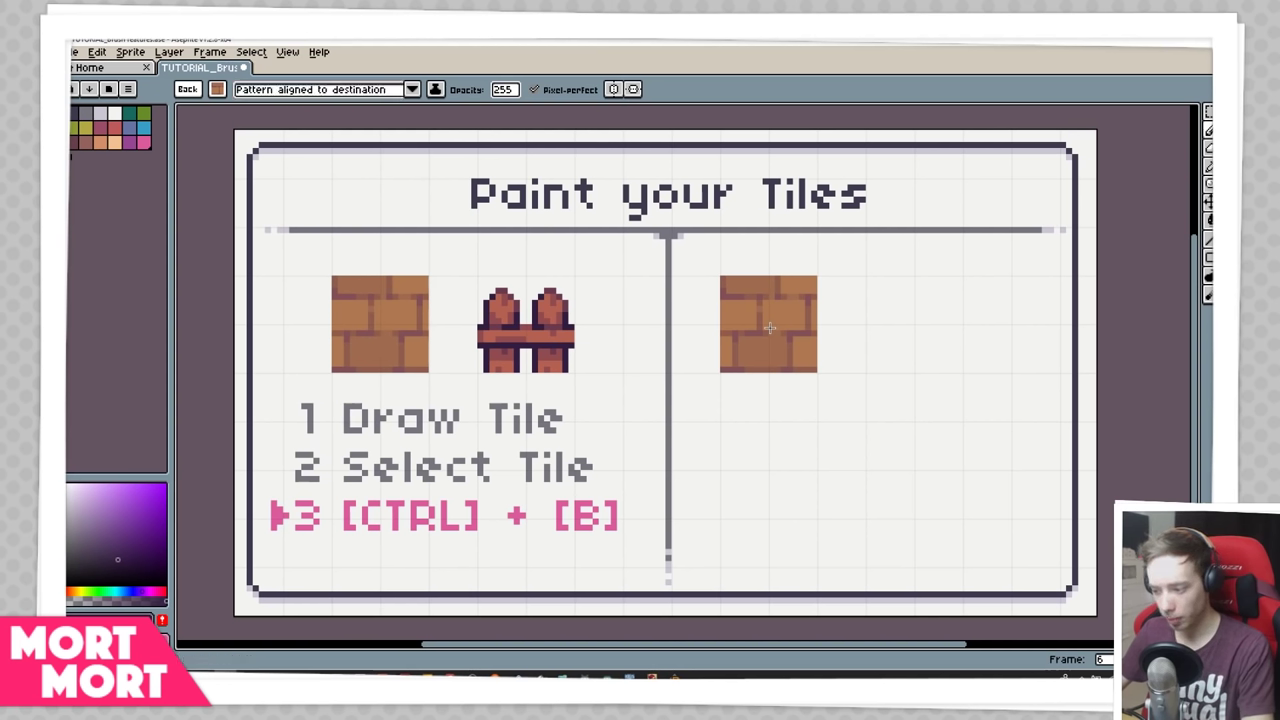
pyautogui.moveTo(769, 327)
pyautogui.mouseDown()
pyautogui.moveTo(777, 424)
pyautogui.moveTo(810, 459)
pyautogui.moveTo(850, 415)
pyautogui.moveTo(792, 340)
pyautogui.moveTo(805, 285)
pyautogui.moveTo(921, 367)
pyautogui.moveTo(826, 441)
pyautogui.moveTo(707, 331)
pyautogui.moveTo(807, 389)
pyautogui.moveTo(769, 453)
pyautogui.moveTo(730, 389)
pyautogui.moveTo(739, 359)
pyautogui.moveTo(704, 420)
pyautogui.moveTo(823, 444)
pyautogui.moveTo(836, 414)
pyautogui.moveTo(961, 420)
pyautogui.mouseUp()
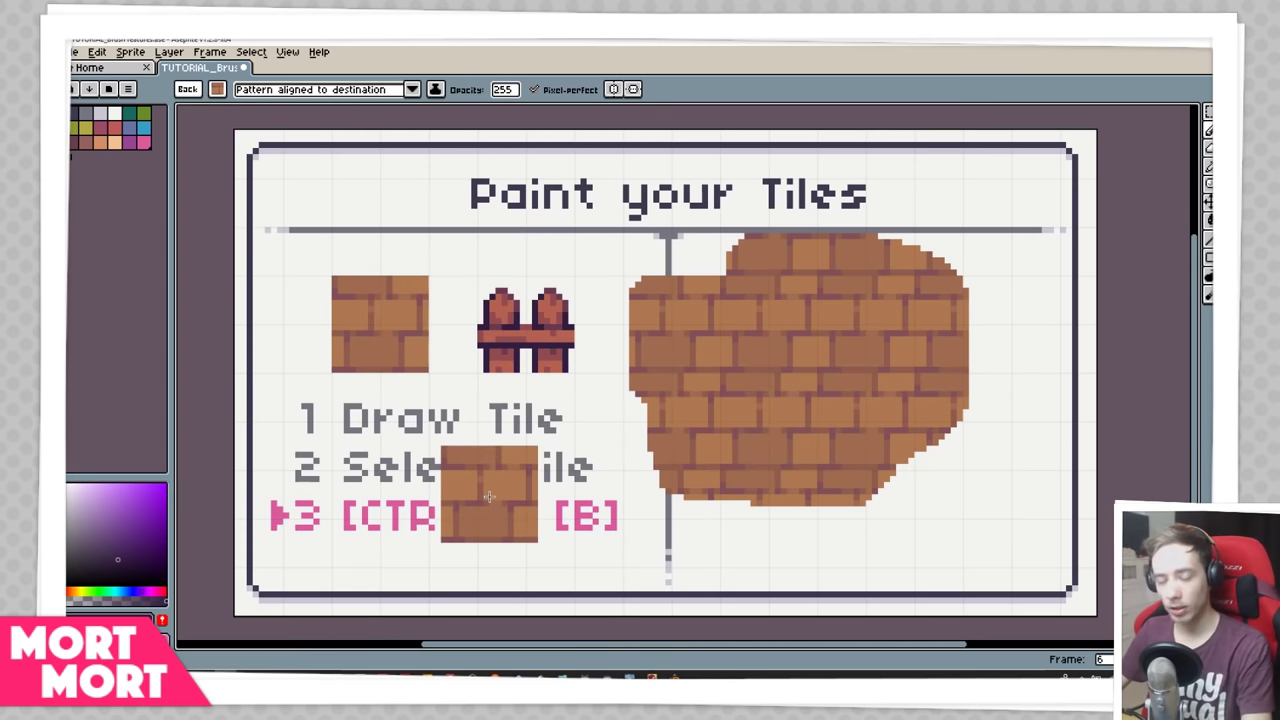
pyautogui.moveTo(489, 497)
pyautogui.mouseDown()
pyautogui.moveTo(565, 512)
pyautogui.moveTo(562, 476)
pyautogui.moveTo(629, 418)
pyautogui.moveTo(680, 470)
pyautogui.moveTo(764, 435)
pyautogui.moveTo(726, 384)
pyautogui.moveTo(768, 364)
pyautogui.moveTo(888, 364)
pyautogui.moveTo(881, 456)
pyautogui.moveTo(558, 324)
pyautogui.mouseUp()
pyautogui.hotkey('ctrl', 'z')
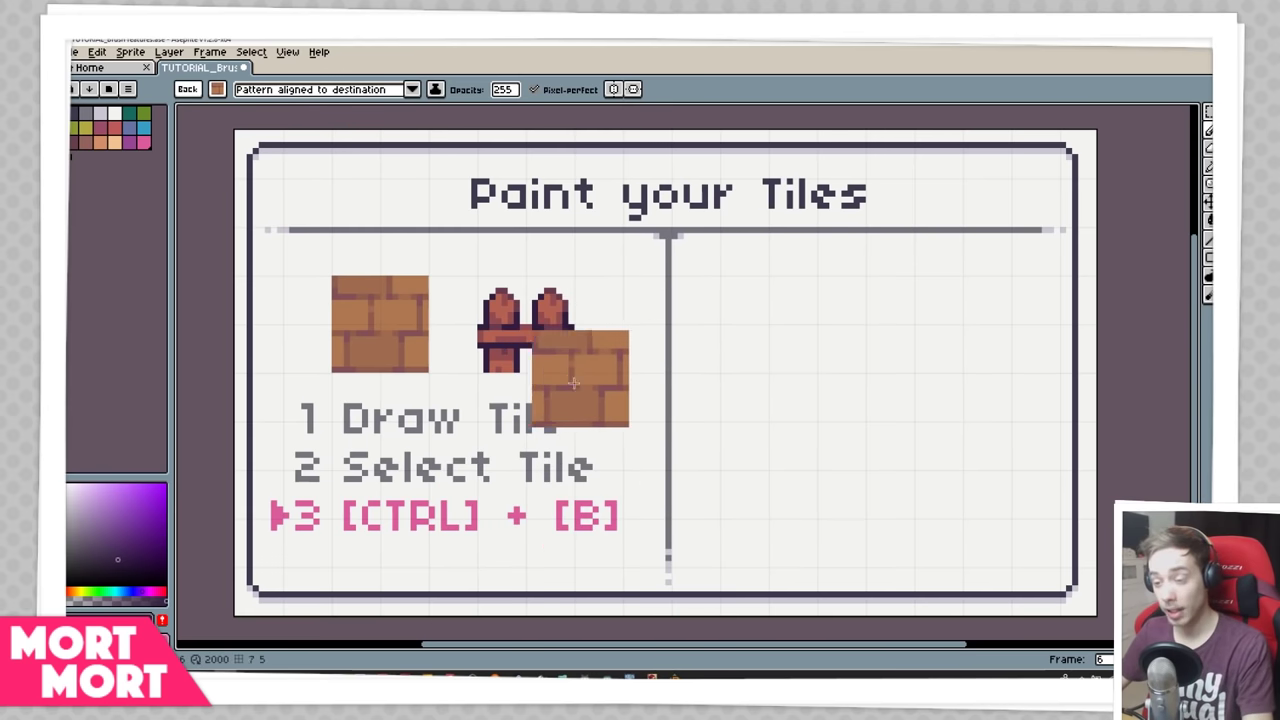
# - Set the brick brush to Paint brush mode, paint a test stroke in the empty half and undo it
pyautogui.click(411, 89)
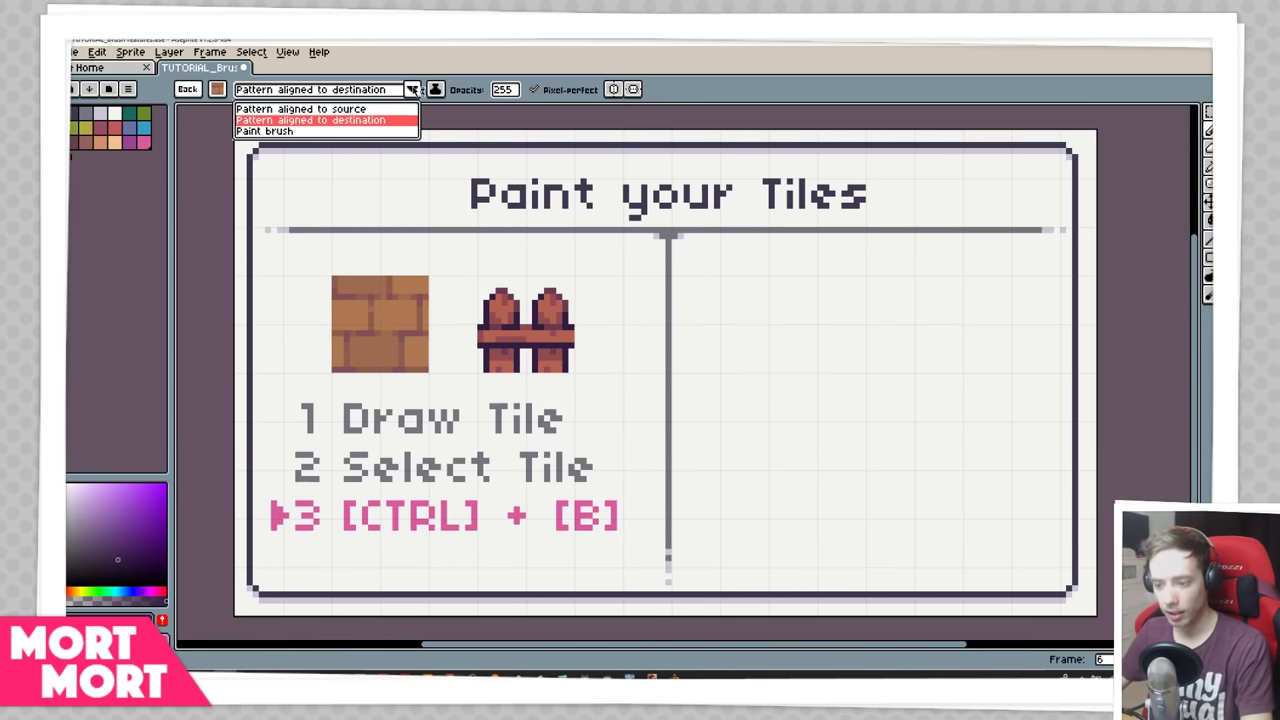
pyautogui.click(298, 133)
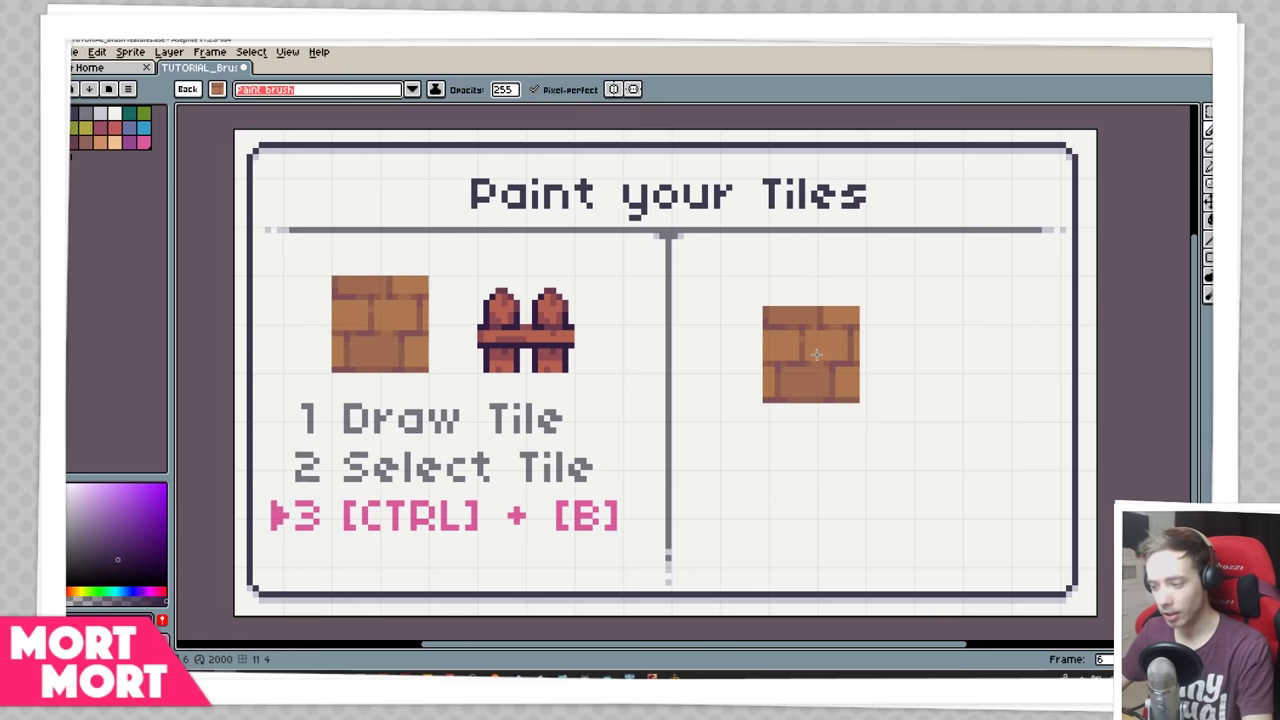
pyautogui.moveTo(768, 336)
pyautogui.mouseDown()
pyautogui.moveTo(823, 380)
pyautogui.moveTo(904, 410)
pyautogui.moveTo(904, 432)
pyautogui.moveTo(988, 433)
pyautogui.moveTo(975, 469)
pyautogui.moveTo(901, 487)
pyautogui.moveTo(799, 410)
pyautogui.moveTo(730, 381)
pyautogui.moveTo(622, 441)
pyautogui.moveTo(647, 458)
pyautogui.moveTo(806, 425)
pyautogui.moveTo(883, 440)
pyautogui.moveTo(883, 502)
pyautogui.moveTo(813, 513)
pyautogui.moveTo(755, 390)
pyautogui.moveTo(670, 335)
pyautogui.mouseUp()
pyautogui.hotkey('ctrl', 'z')
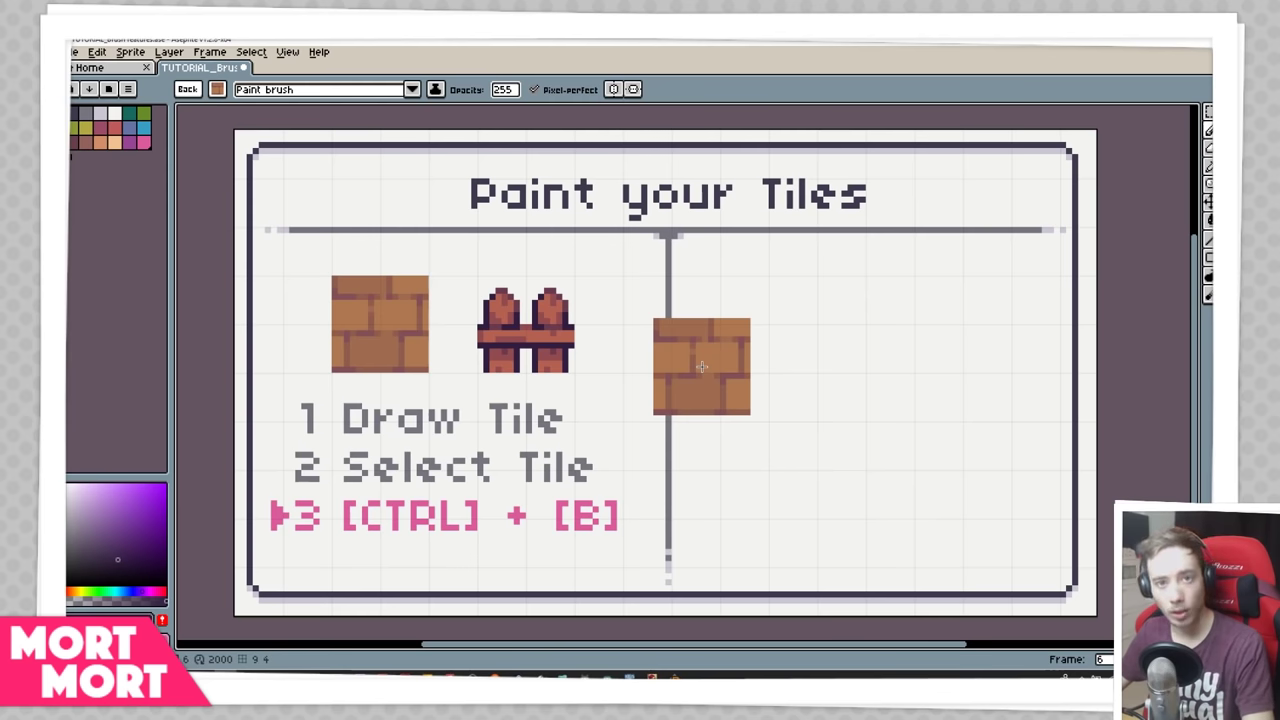
# - Capture the wooden fence tile as a custom brush and set it to Pattern aligned to destination
pyautogui.press('m')
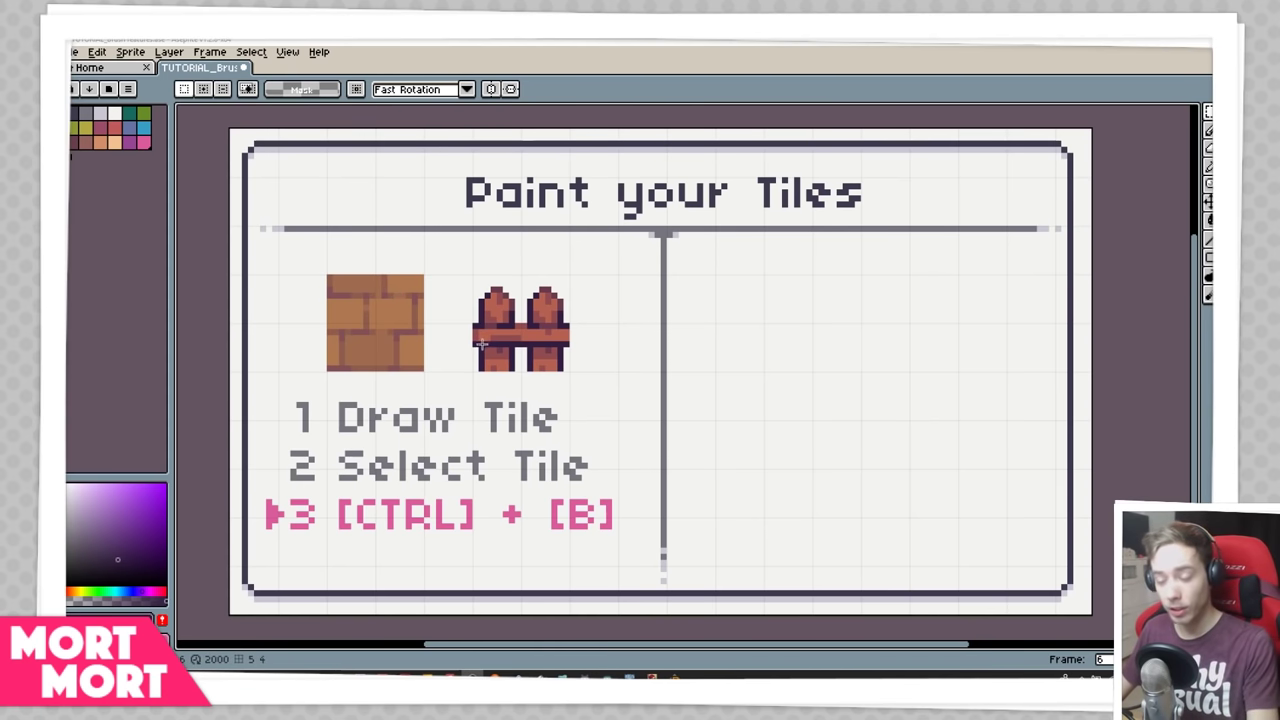
pyautogui.moveTo(472, 372); pyautogui.dragTo(572, 272)
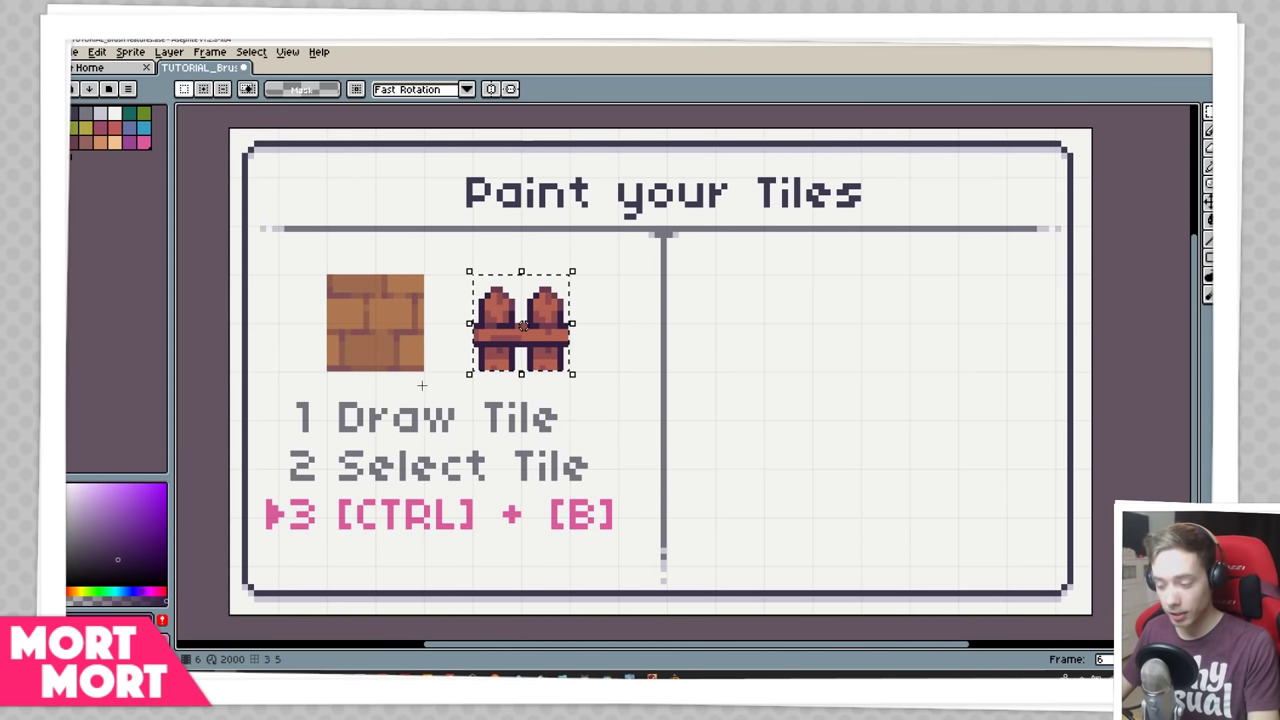
pyautogui.hotkey('ctrl', 'b')
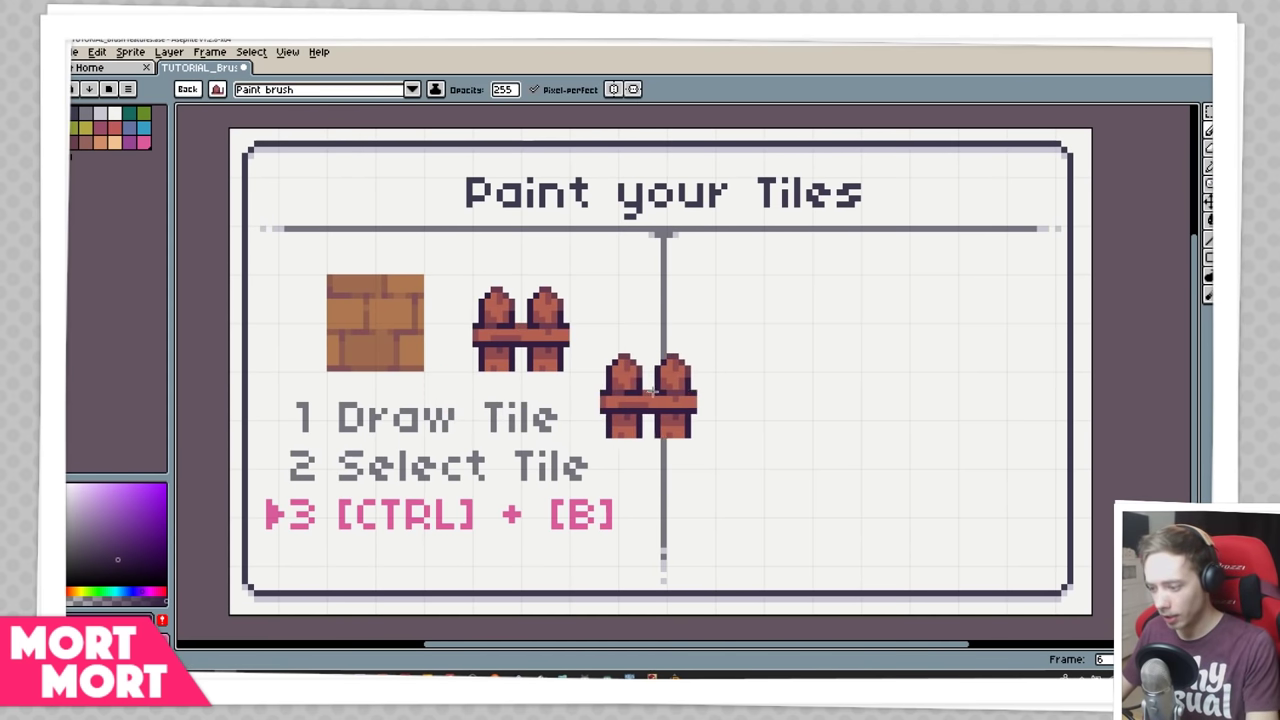
pyautogui.click(411, 89)
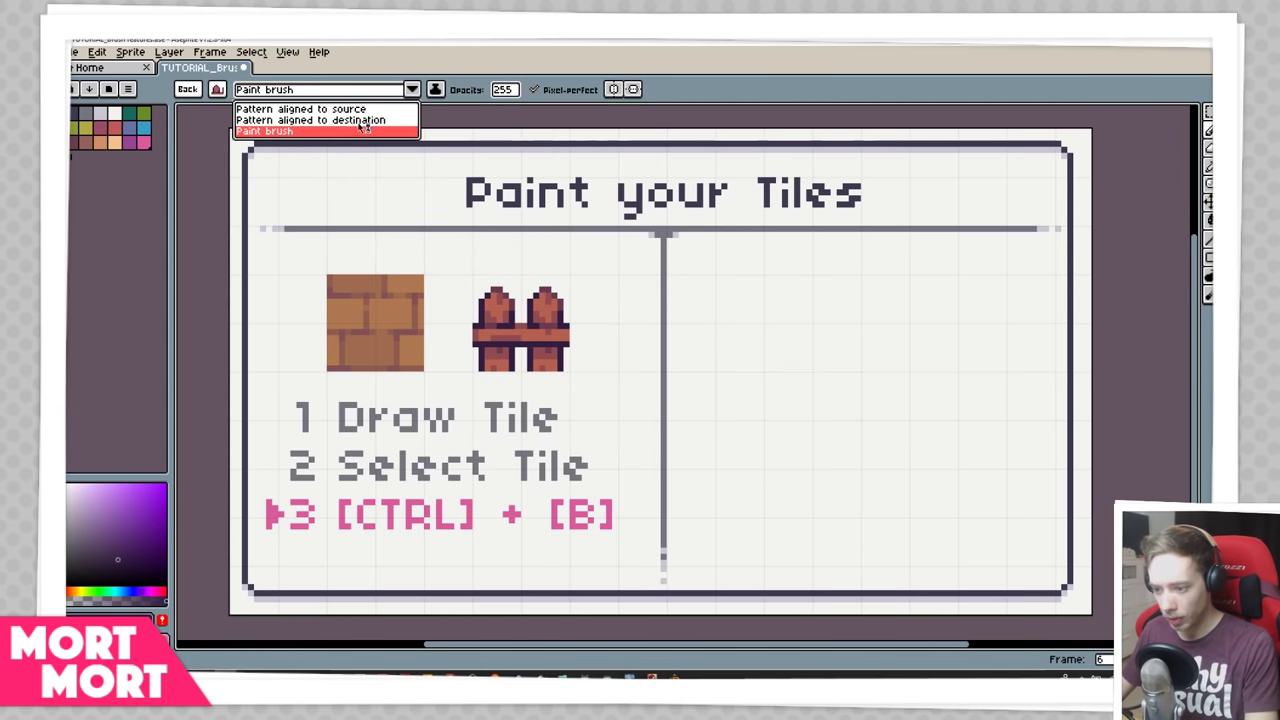
pyautogui.click(362, 121)
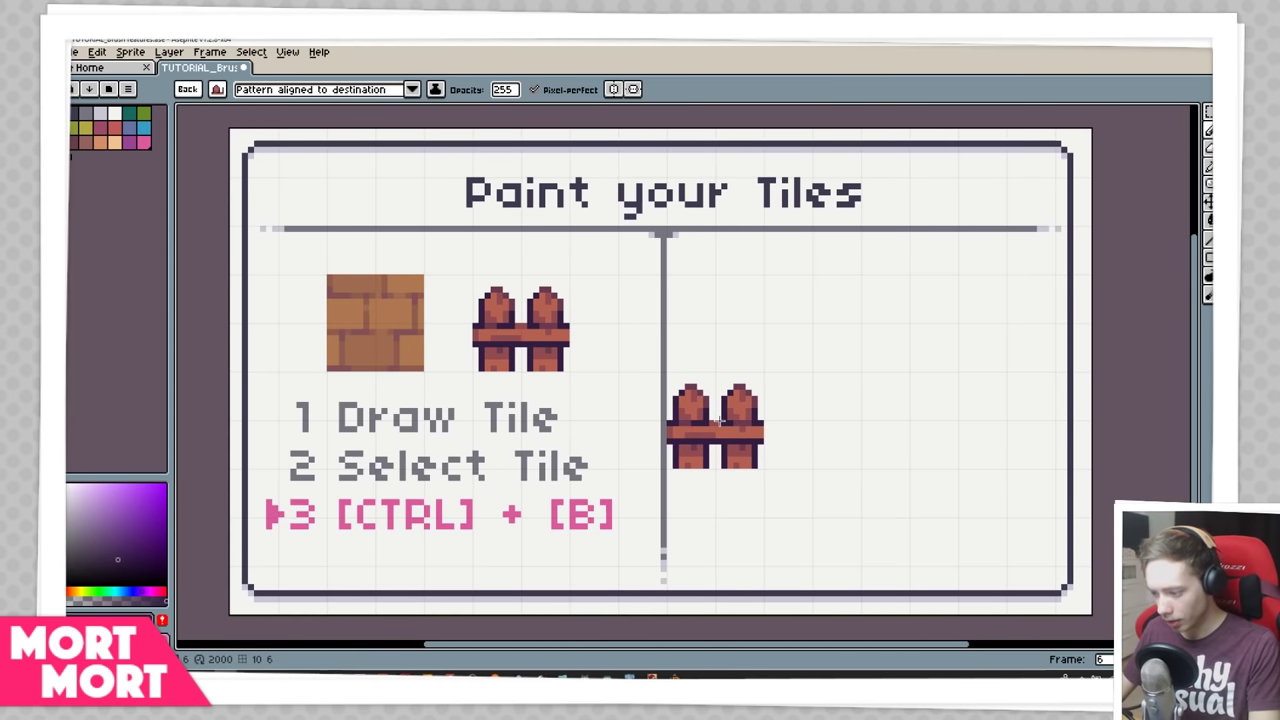
# - Draw a straight horizontal fence row about 53 pixels long from the divider to the frame's edge, and undo it
pyautogui.click(718, 421)
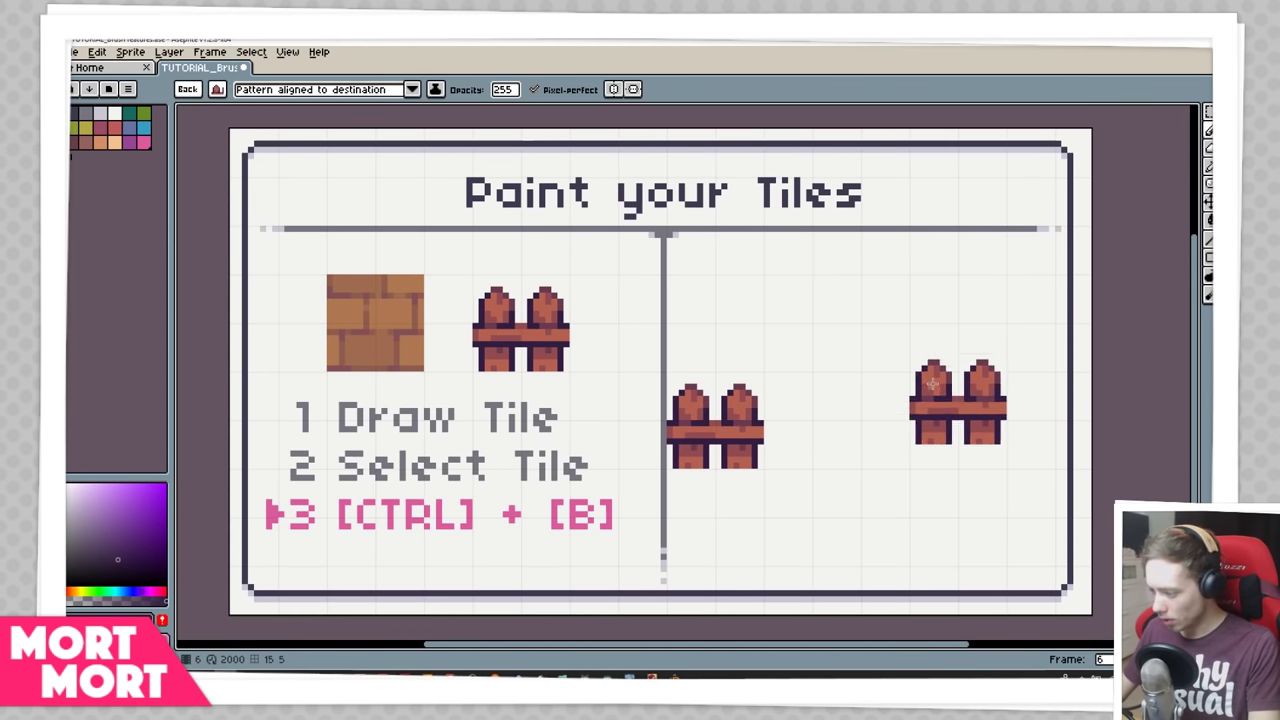
pyautogui.keyDown('shift'); pyautogui.click(1000, 401); pyautogui.keyUp('shift')
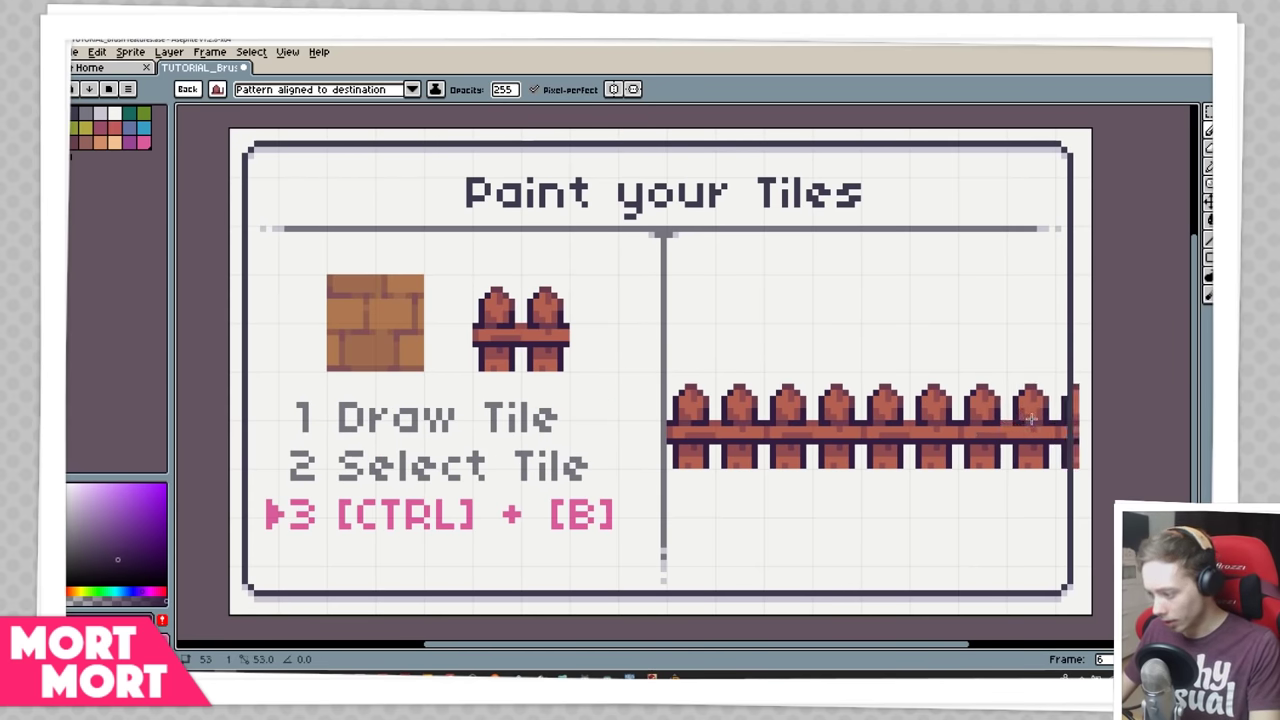
pyautogui.keyDown('shift'); pyautogui.click(1020, 421); pyautogui.keyUp('shift')
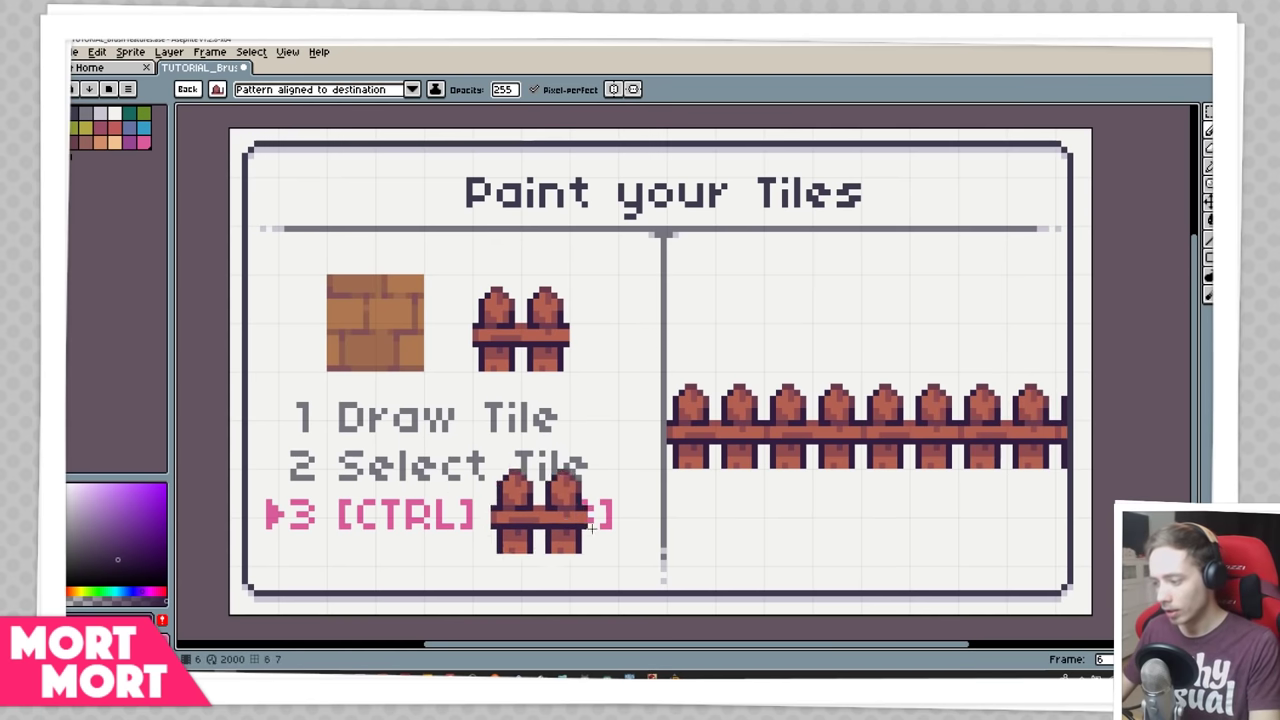
pyautogui.hotkey('ctrl', 'z')
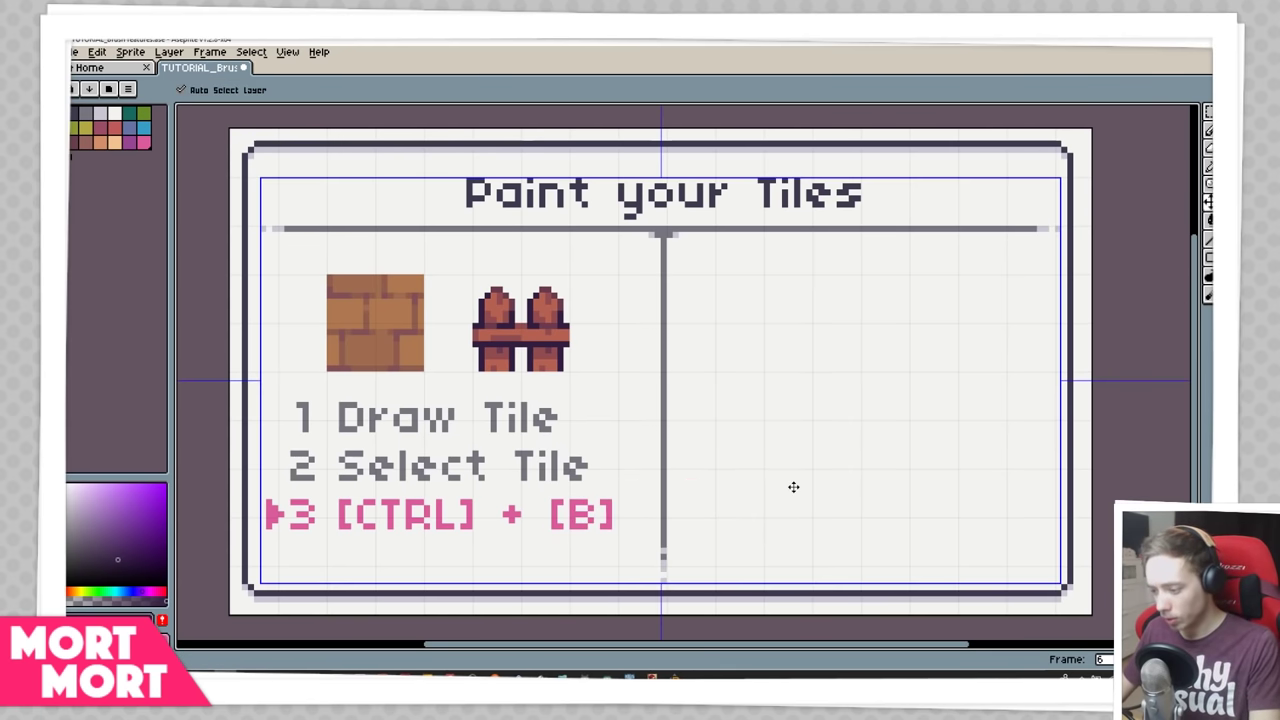
# - Draw a straight horizontal fence row about 54 pixels long across the middle of the empty half
pyautogui.click(716, 377)
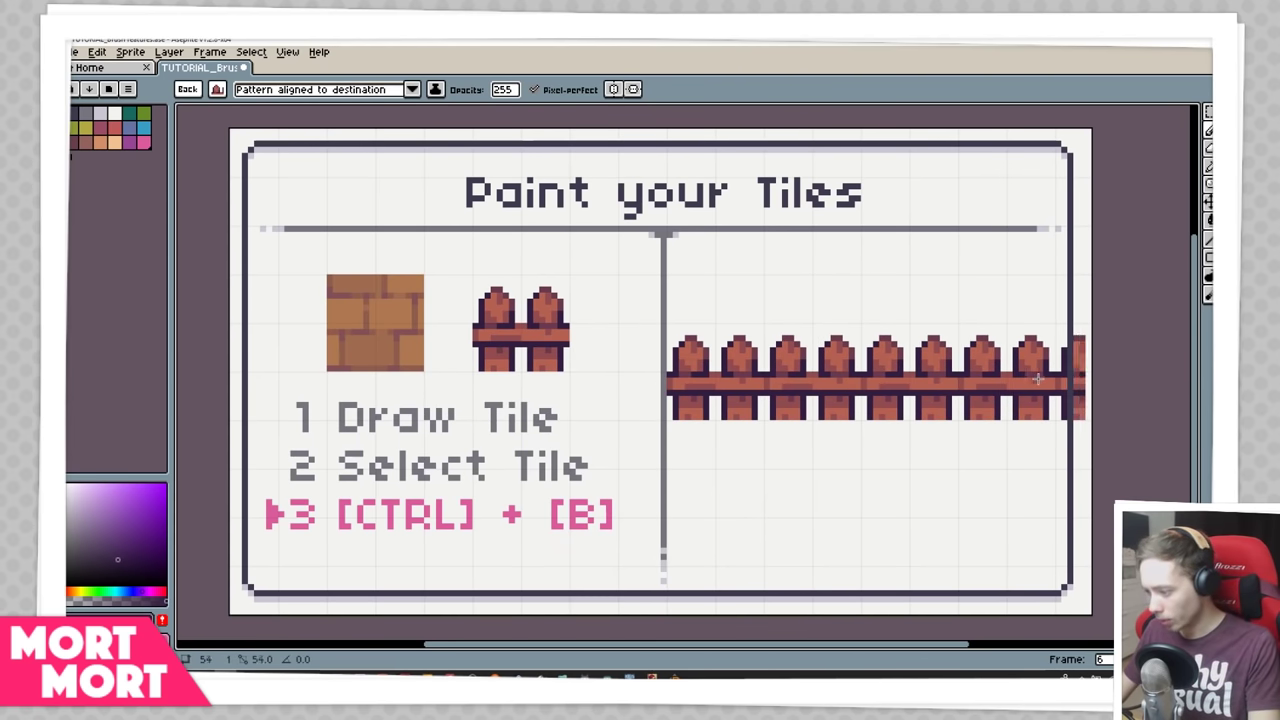
pyautogui.keyDown('shift'); pyautogui.click(1024, 381); pyautogui.keyUp('shift')
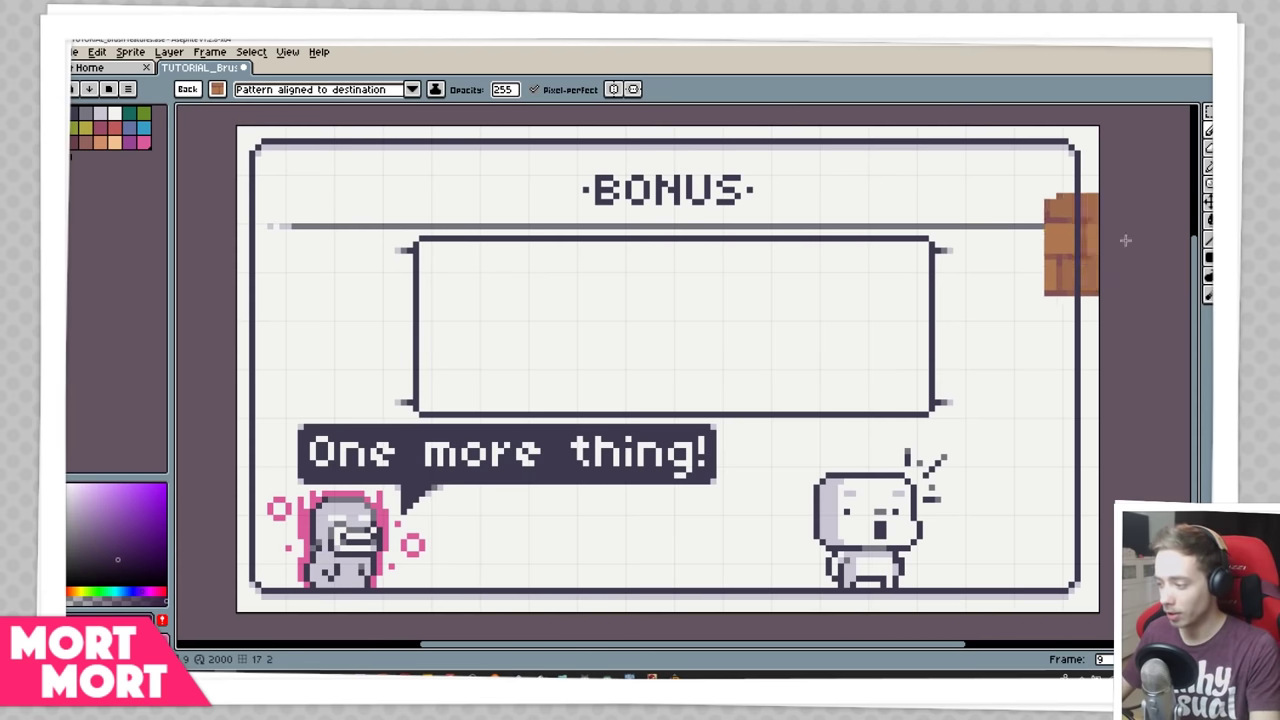
# - Draw a diagonal brick line across the BONUS slide with the Line tool, and undo it
pyautogui.press('l')
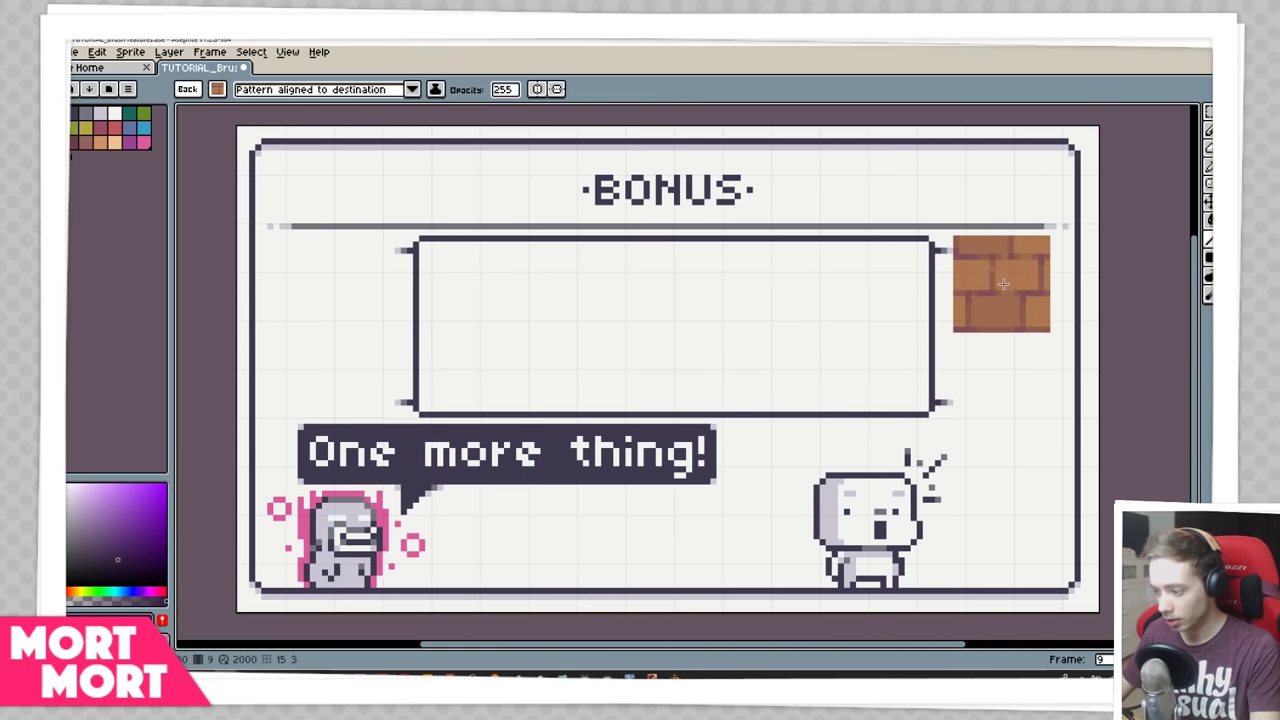
pyautogui.moveTo(1025, 303)
pyautogui.mouseDown()
pyautogui.moveTo(453, 417)
pyautogui.moveTo(372, 485)
pyautogui.mouseUp()
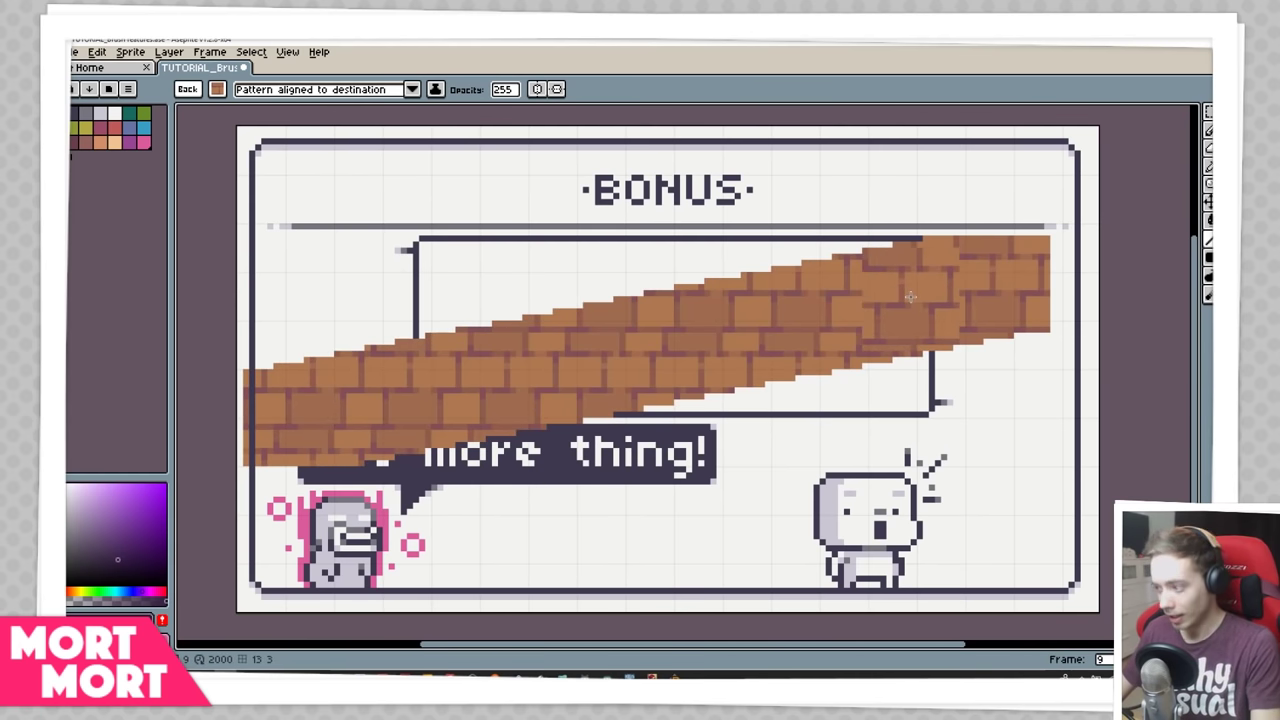
pyautogui.hotkey('ctrl', 'z')
# - Draw a large brick-patterned block over the BONUS slide with the Filled Rectangle tool, and undo it
pyautogui.moveTo(1207, 258)
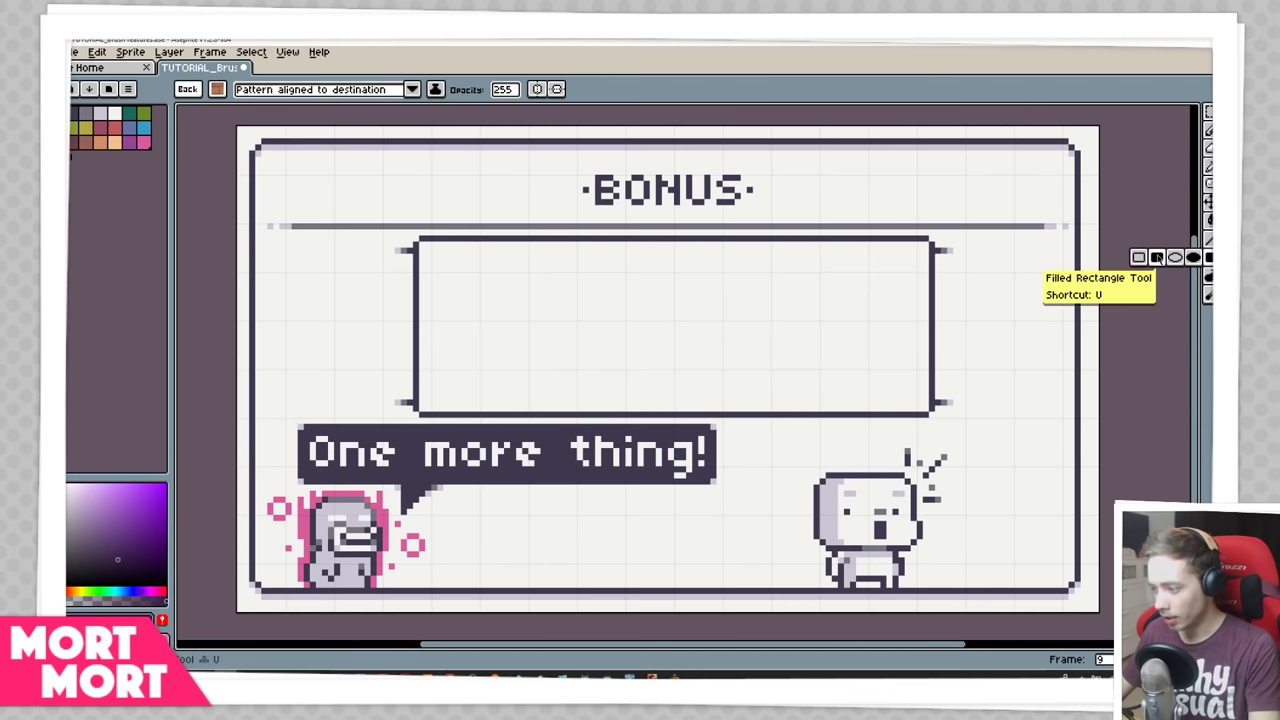
pyautogui.click(1157, 258)
pyautogui.moveTo(915, 248); pyautogui.dragTo(267, 562)
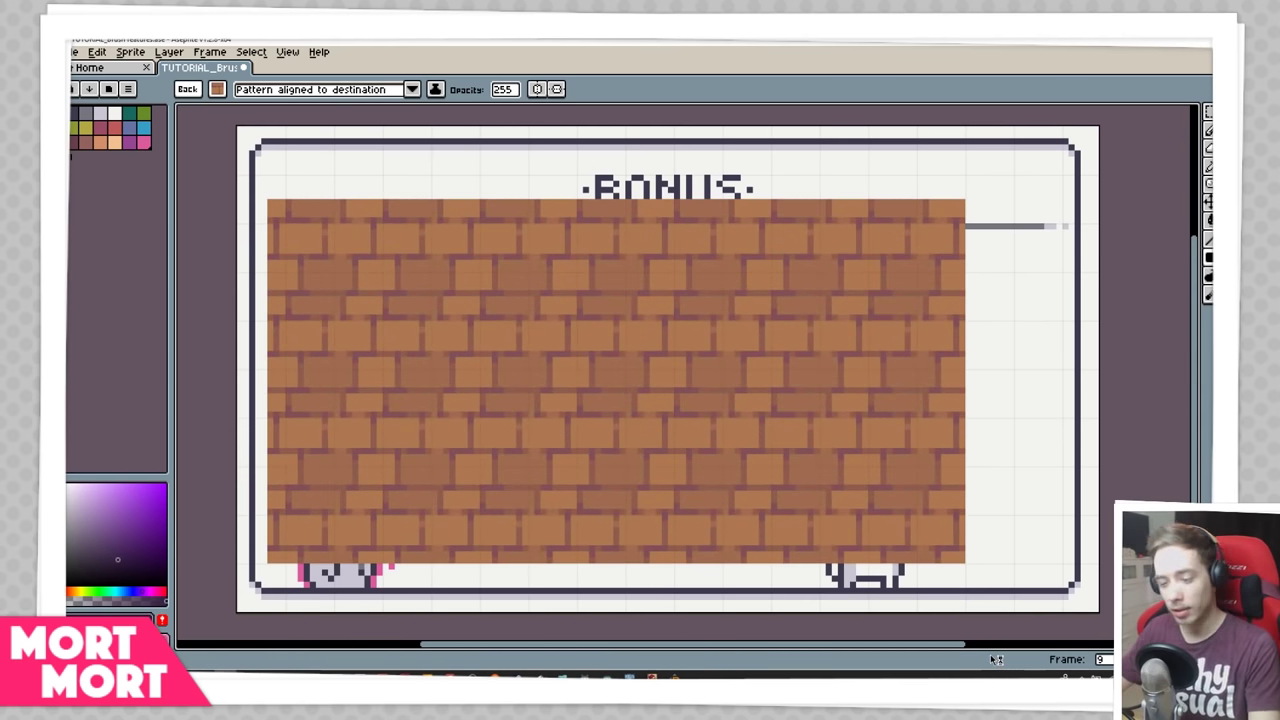
pyautogui.hotkey('ctrl', 'z')
# - Fill the empty BONUS frame with the brick pattern using the Paint Bucket, clear the selection, and undo both
pyautogui.press('g')
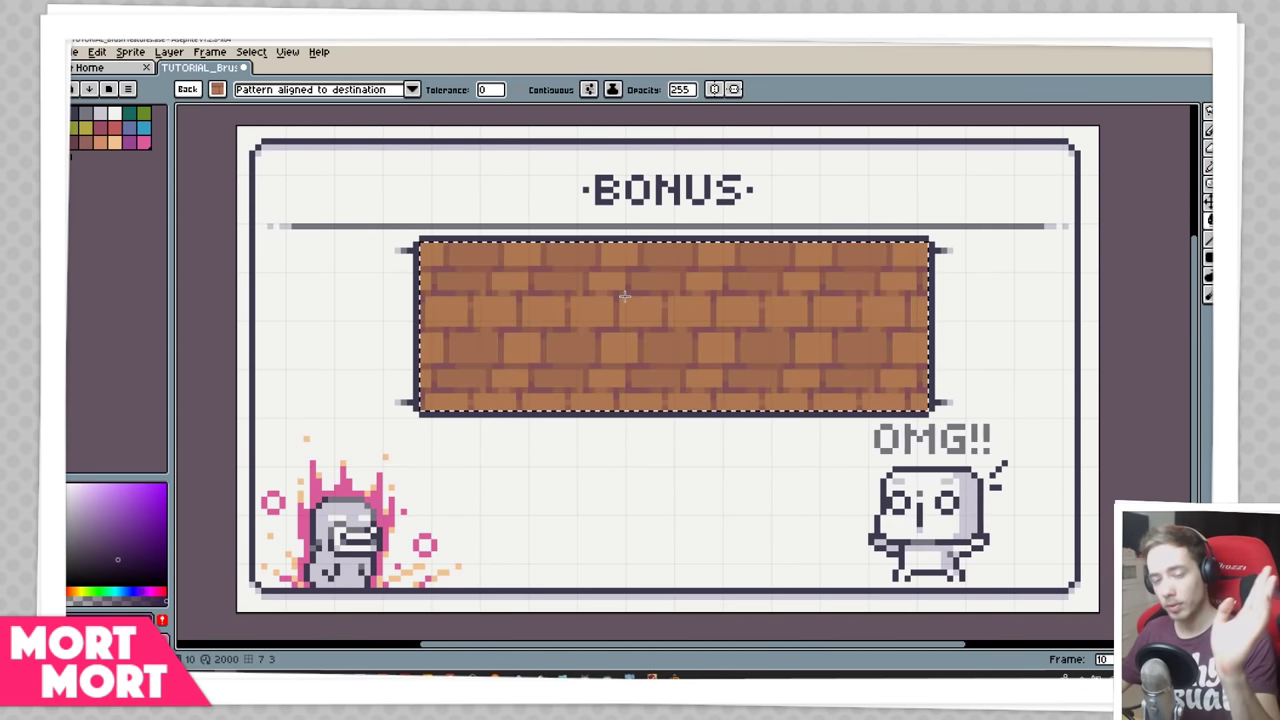
pyautogui.hotkey('ctrl', 'd')
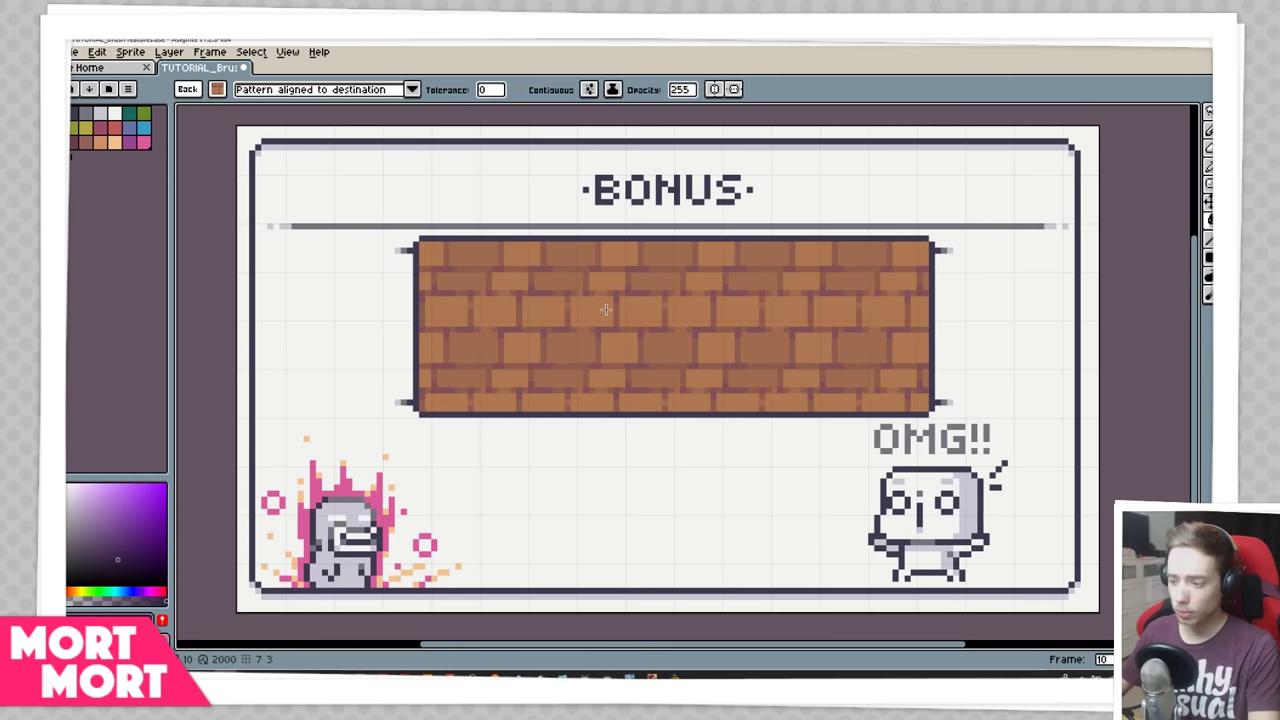
pyautogui.hotkey('ctrl', 'z')
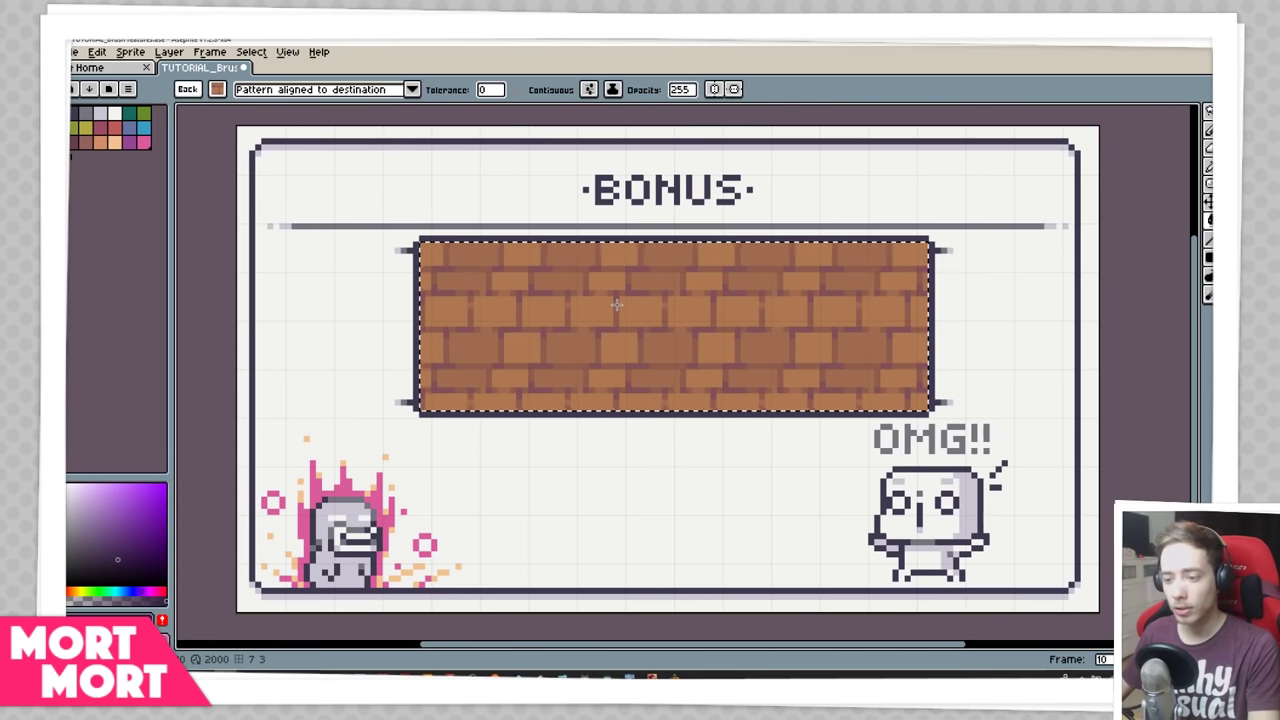
pyautogui.hotkey('ctrl', 'z')
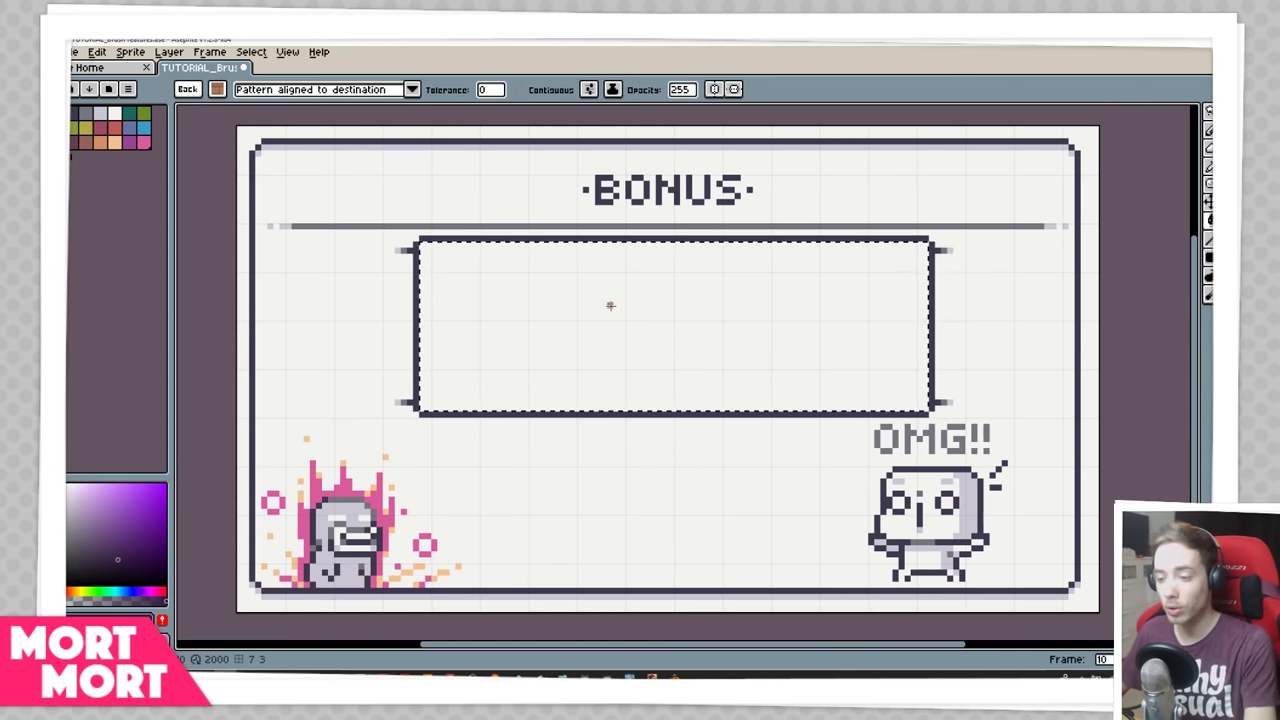
# - Clear the frame selection and capture the OMG!! text as a custom brush
pyautogui.press('m')
pyautogui.hotkey('ctrl', 'd')
pyautogui.hscroll(2, 764, 428)
pyautogui.moveTo(776, 415); pyautogui.dragTo(905, 460)
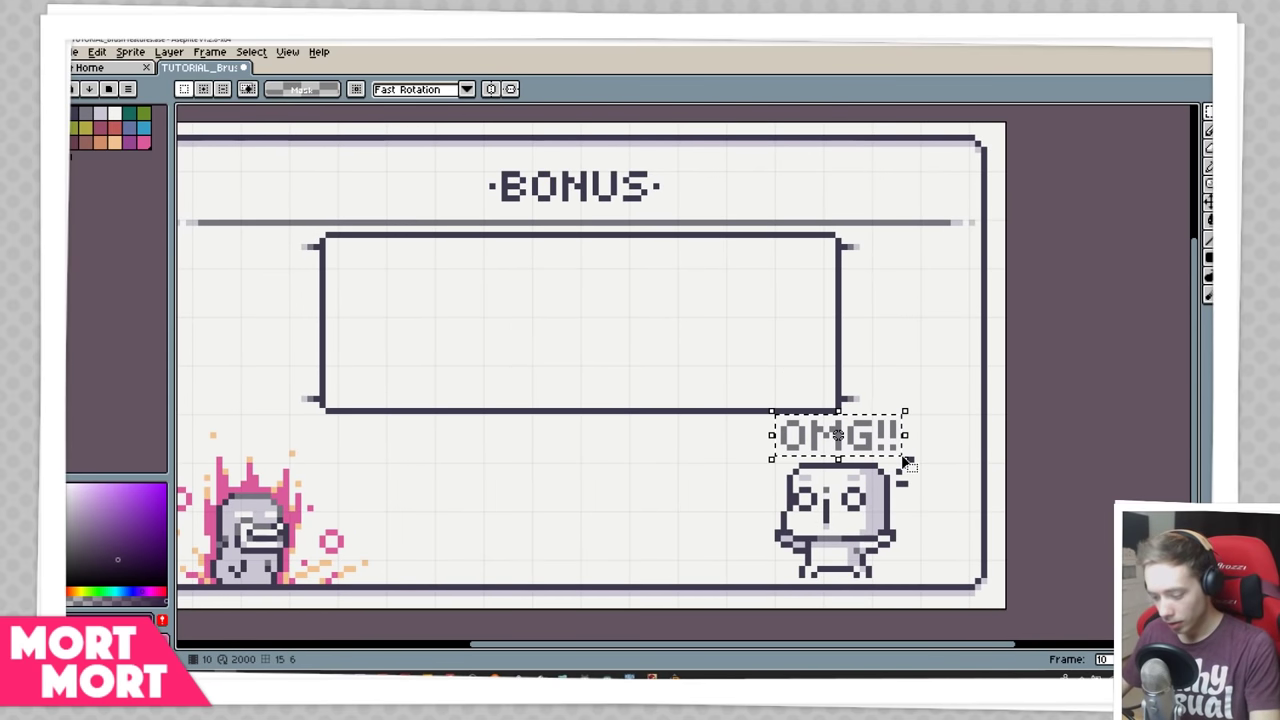
pyautogui.hotkey('ctrl', 'b')
# - Fill the empty frame with the repeating OMG!! pattern, and undo the fill
pyautogui.press('g')
pyautogui.click(522, 320)
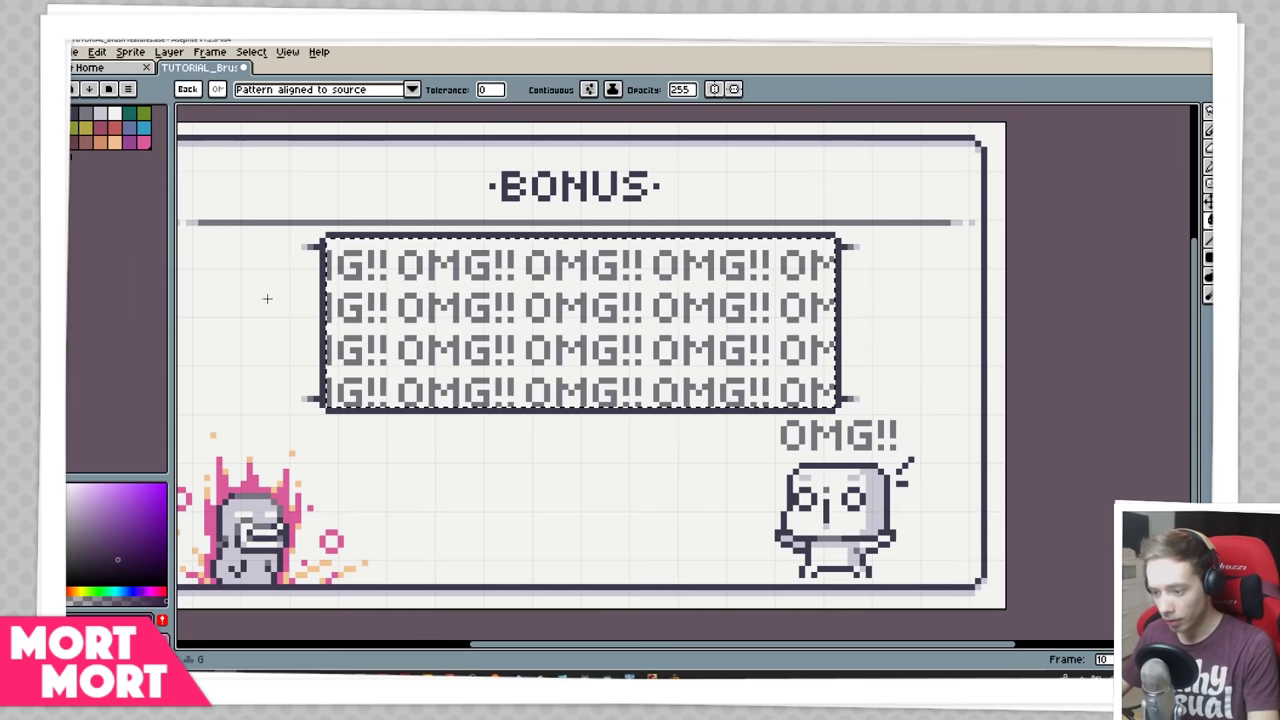
pyautogui.hotkey('ctrl', 'z')
# - Paint OMG!! pattern strokes freehand in the frame and over the white character's head, undo them, and clear the selection
pyautogui.press('b')
pyautogui.moveTo(340, 265); pyautogui.dragTo(700, 360)
pyautogui.hscroll(-2, 190, 457)
pyautogui.moveTo(520, 390)
pyautogui.mouseDown()
pyautogui.moveTo(980, 390)
pyautogui.moveTo(960, 480)
pyautogui.mouseUp()
pyautogui.hscroll(1, 960, 480)
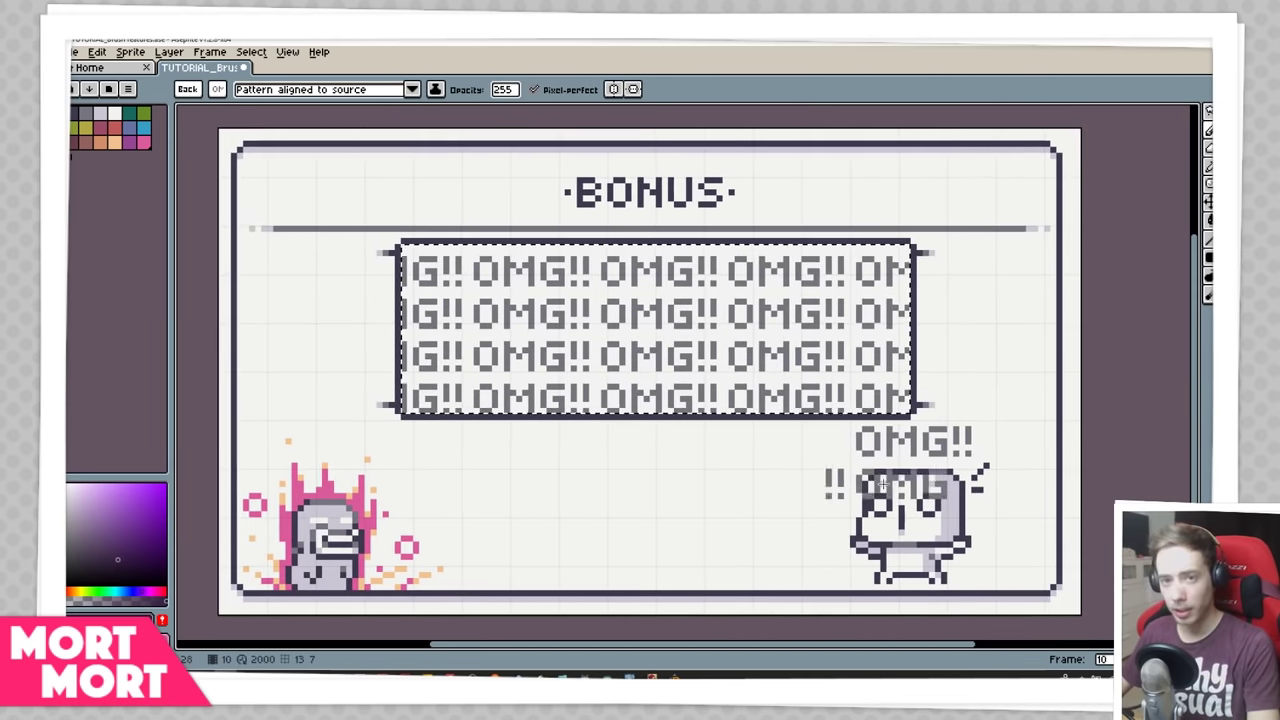
pyautogui.hotkey('ctrl', 'z')
pyautogui.hotkey('ctrl', 'z')
pyautogui.press('v')
pyautogui.hotkey('ctrl', 'd')
pyautogui.press('b')
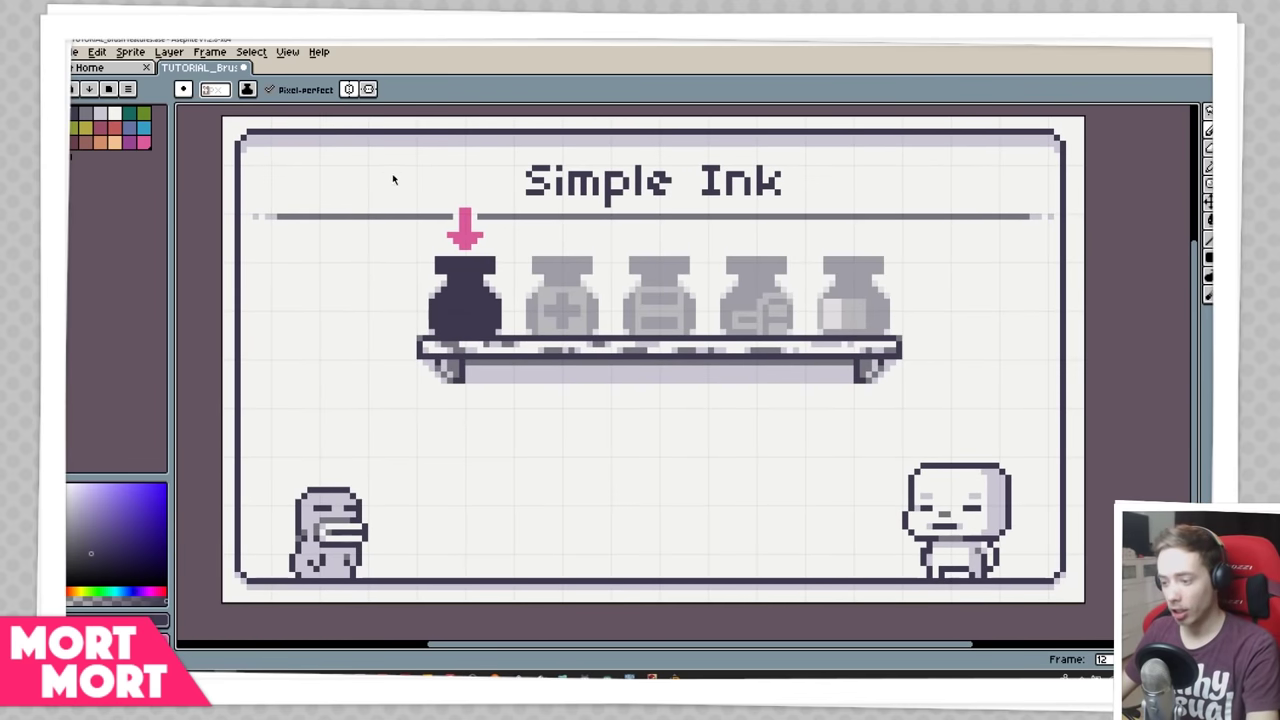
# - Keep the Pencil's ink type on Simple Ink and scribble a dark looping stroke below the shelf
pyautogui.click(247, 89)
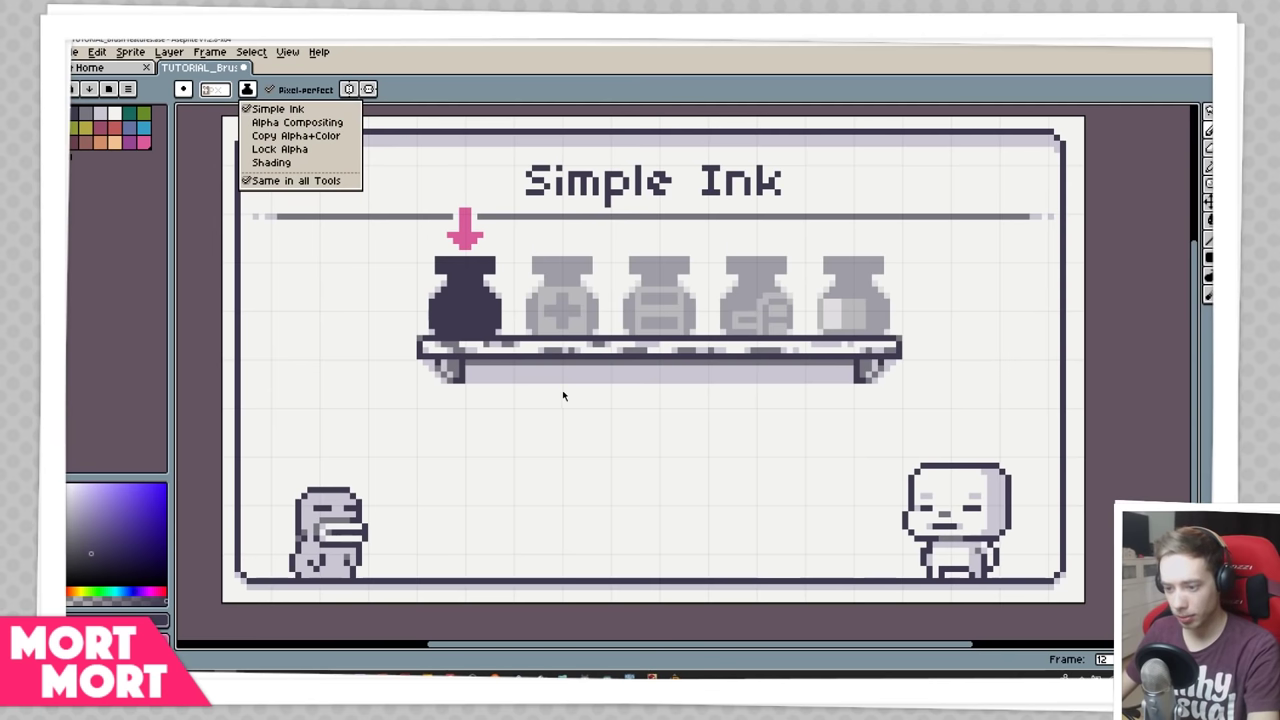
pyautogui.click(526, 414)
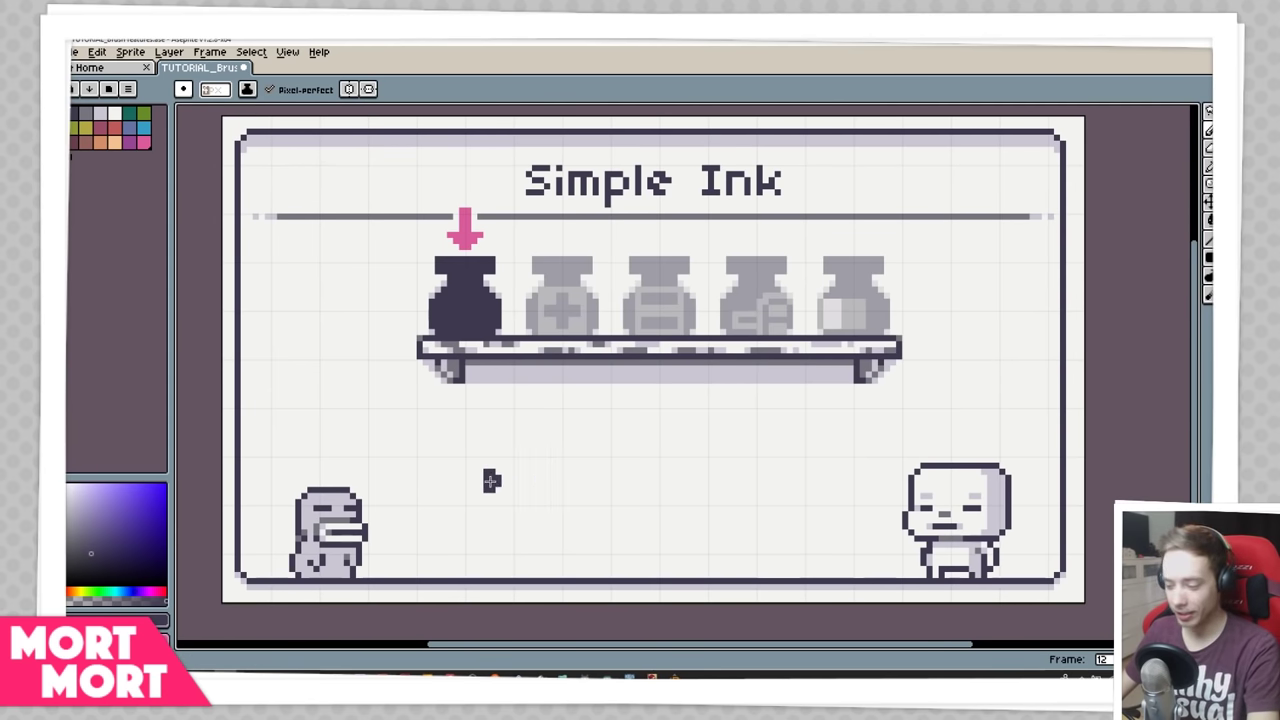
pyautogui.moveTo(464, 472)
pyautogui.mouseDown()
pyautogui.moveTo(540, 432)
pyautogui.moveTo(694, 492)
pyautogui.moveTo(741, 445)
pyautogui.moveTo(510, 498)
pyautogui.moveTo(372, 405)
pyautogui.moveTo(284, 378)
pyautogui.moveTo(350, 437)
pyautogui.moveTo(607, 513)
pyautogui.mouseUp()
# - Paint over the dark scribble with a mid-grey stroke and a light grey stroke
pyautogui.click(90, 130)
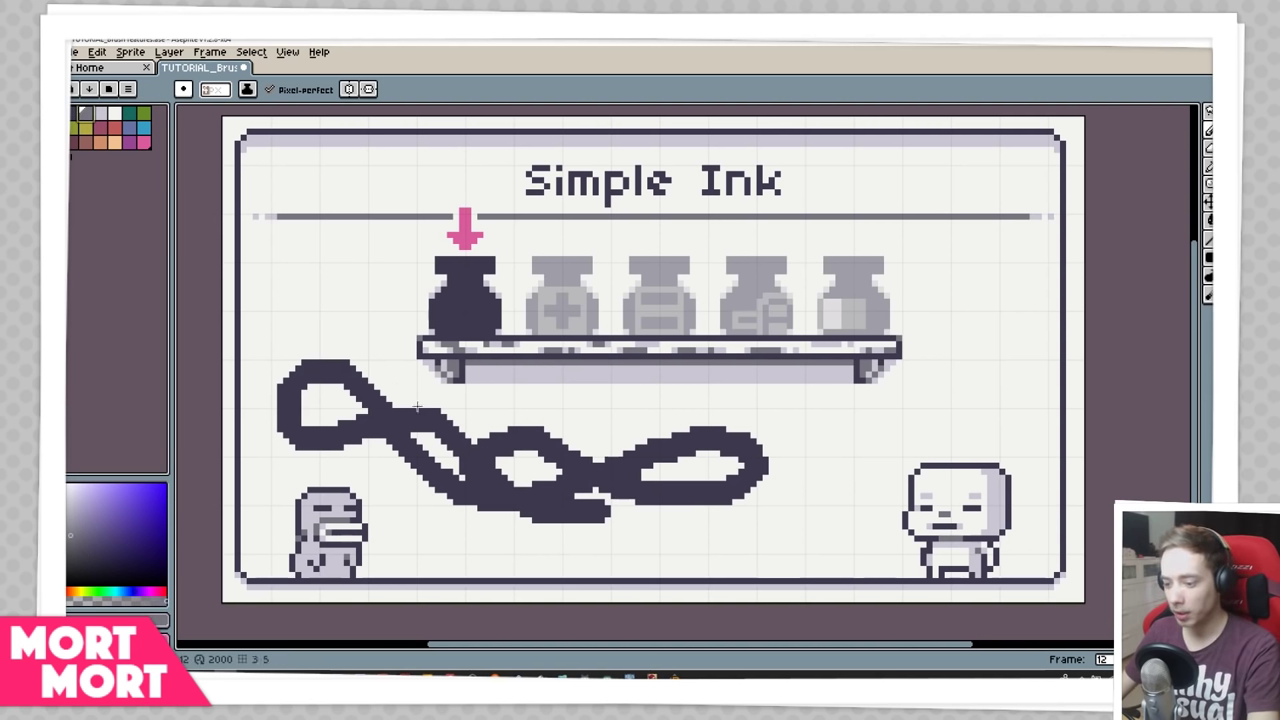
pyautogui.moveTo(402, 408)
pyautogui.mouseDown()
pyautogui.moveTo(571, 491)
pyautogui.moveTo(703, 420)
pyautogui.moveTo(390, 485)
pyautogui.mouseUp()
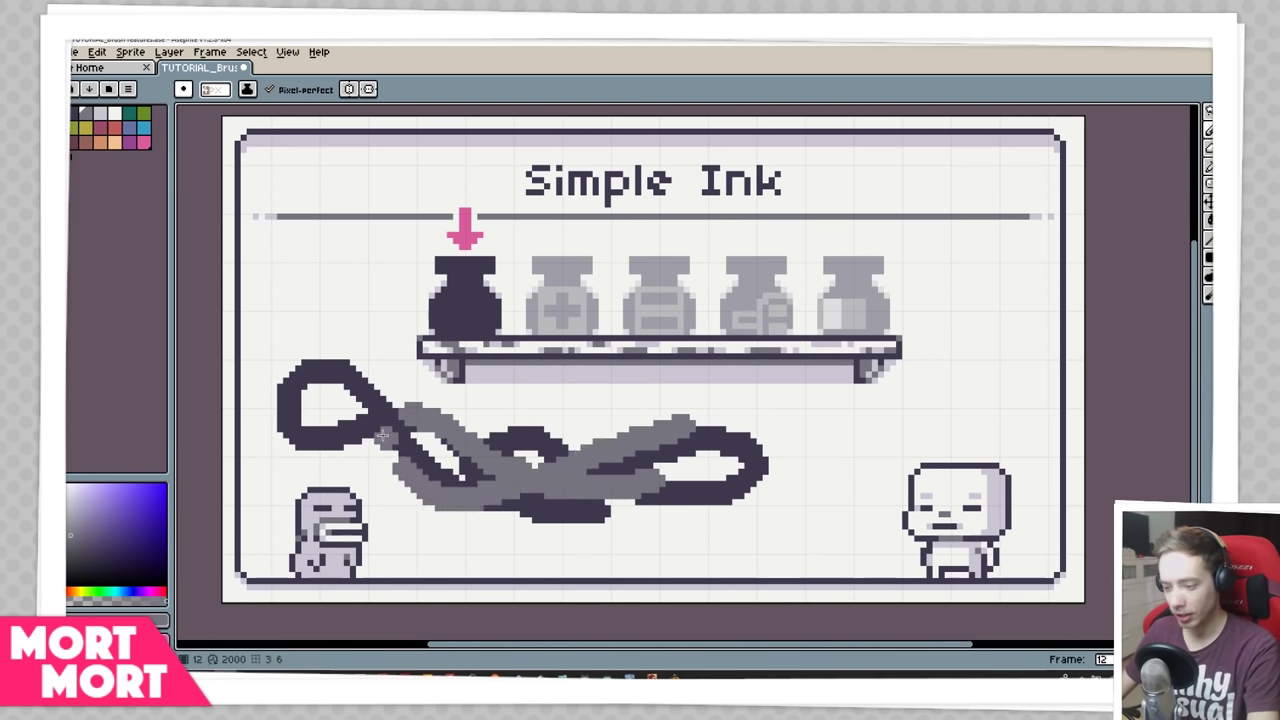
pyautogui.click(106, 121)
pyautogui.moveTo(440, 405)
pyautogui.mouseDown()
pyautogui.moveTo(474, 437)
pyautogui.moveTo(615, 462)
pyautogui.moveTo(404, 458)
pyautogui.mouseUp()
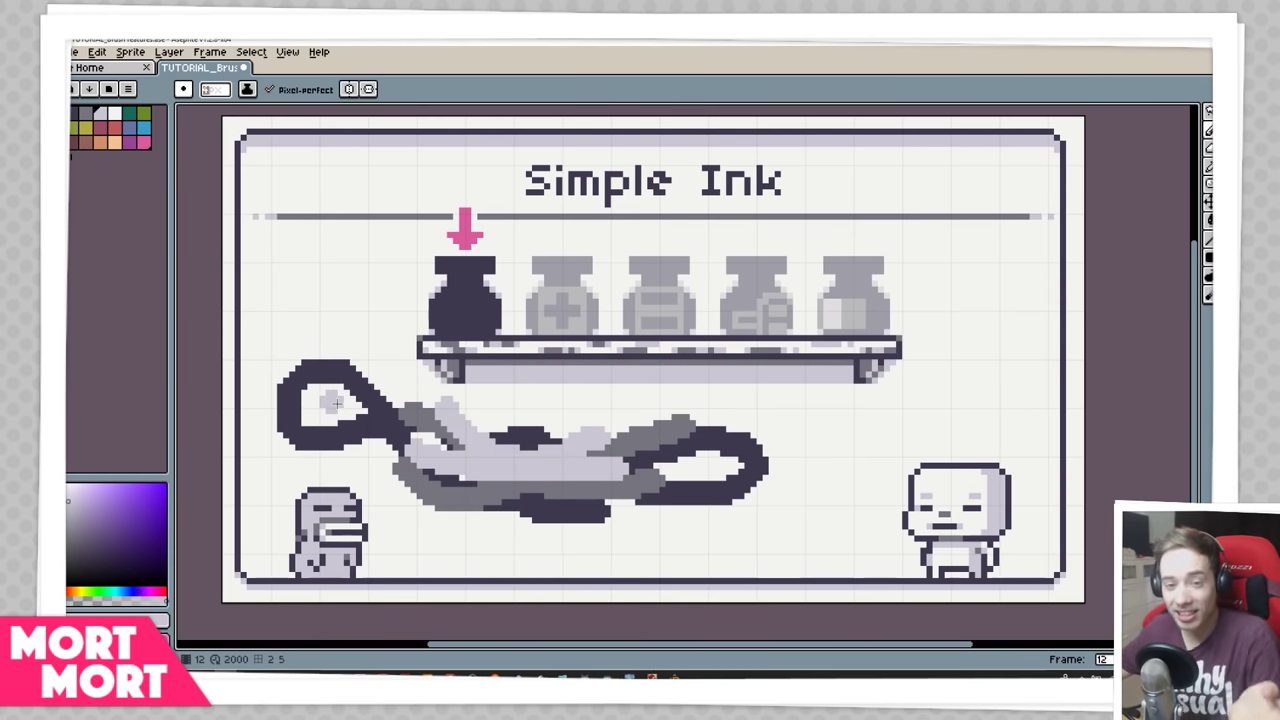
# - Undo all the test strokes on the Simple Ink slide
pyautogui.hotkey('ctrl', 'z')
pyautogui.hotkey('ctrl', 'z')
pyautogui.hotkey('ctrl', 'z')
pyautogui.hotkey('ctrl', 'z')
pyautogui.hotkey('ctrl', 'z')
pyautogui.hotkey('ctrl', 'z')
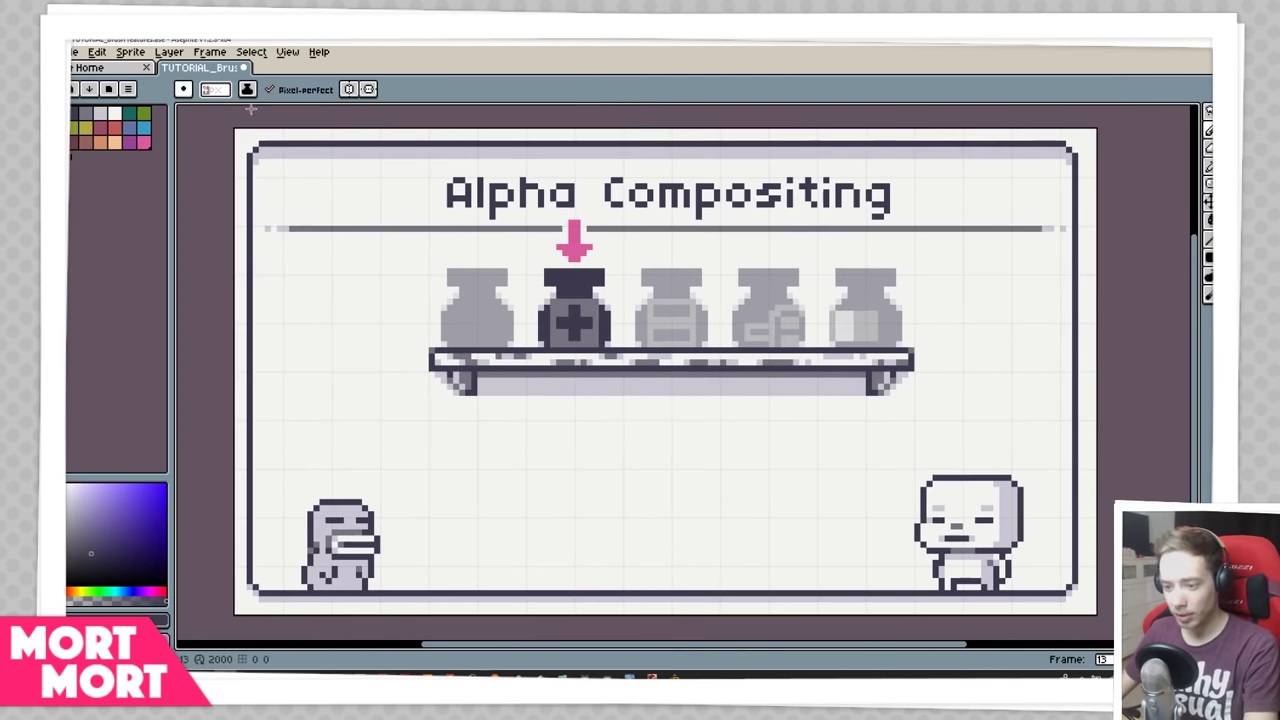
# - Set the Pencil's ink to Alpha Compositing with an opacity of 125
pyautogui.click(247, 89)
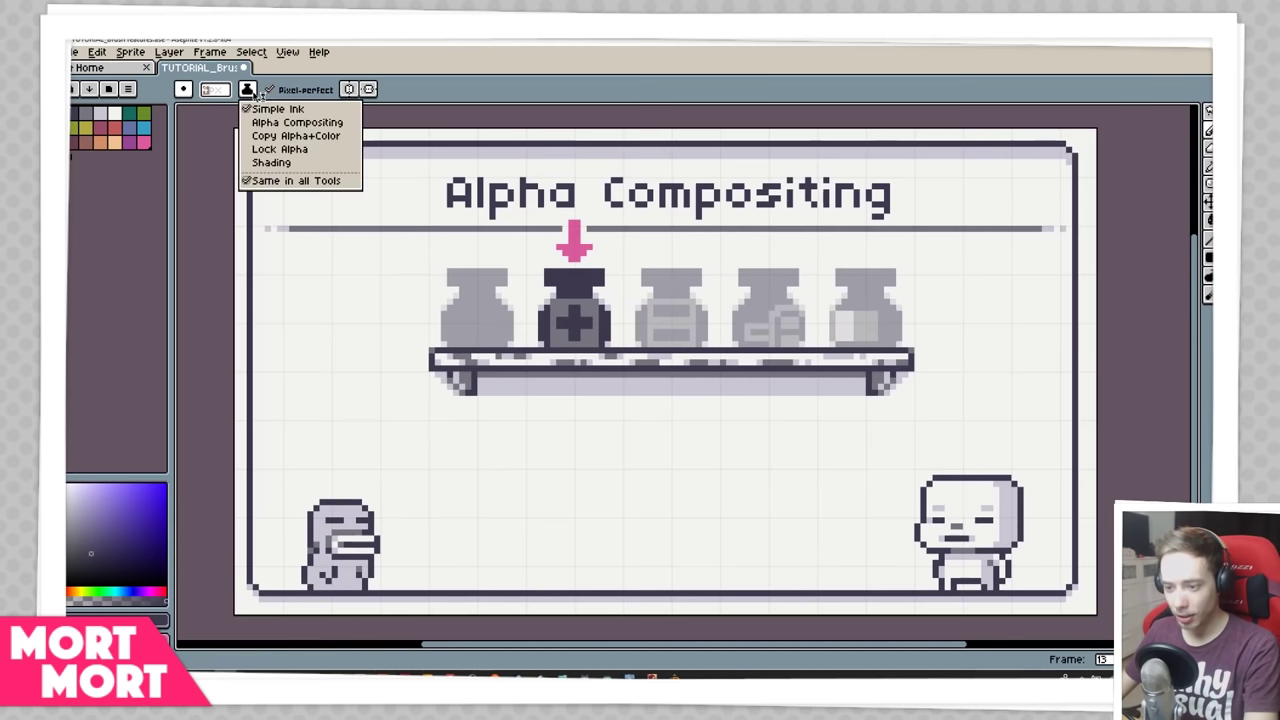
pyautogui.click(274, 123)
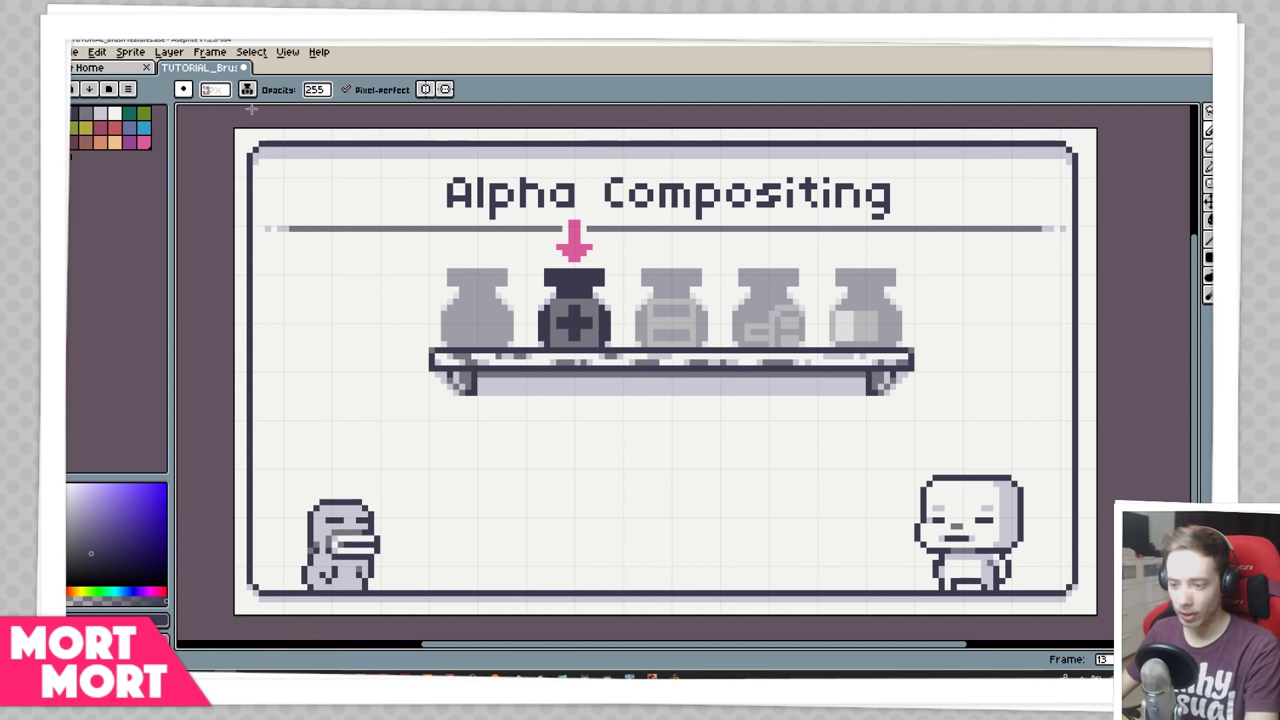
pyautogui.click(323, 94)
pyautogui.click(335, 112)
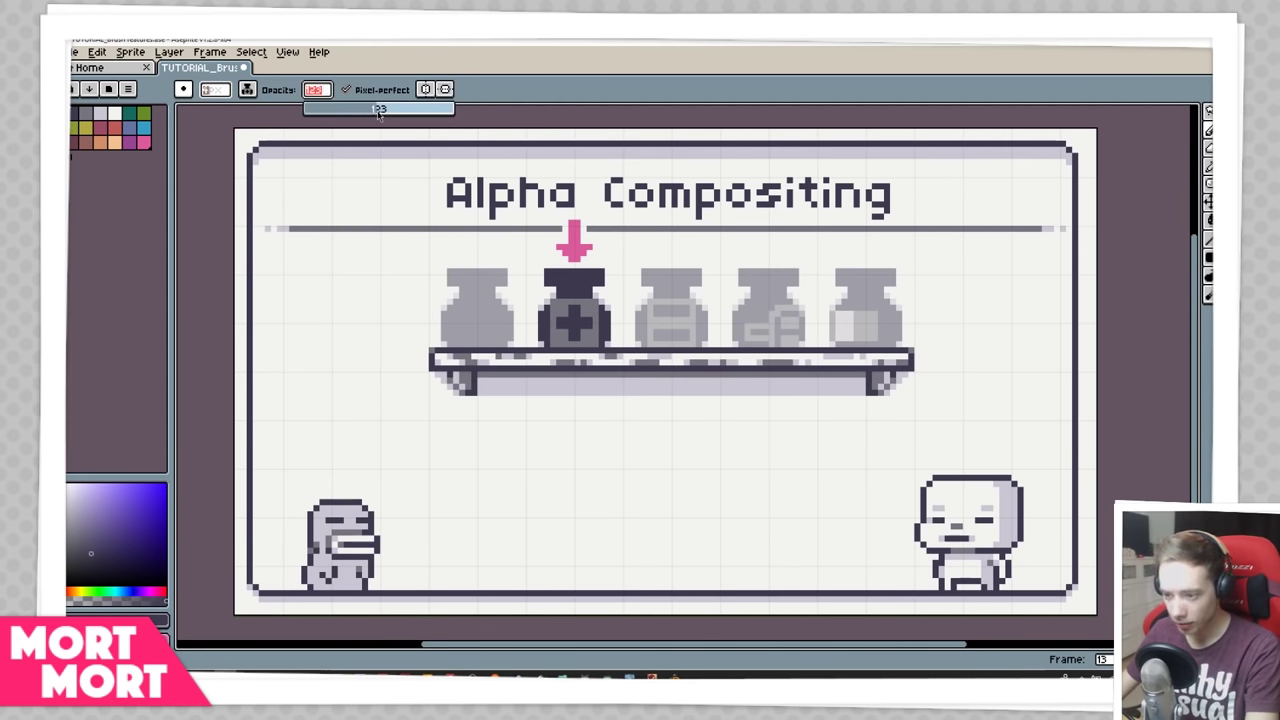
# - Paint a translucent pink scribble below the shelf and overlap both its ends with purple strokes
pyautogui.click(143, 142)
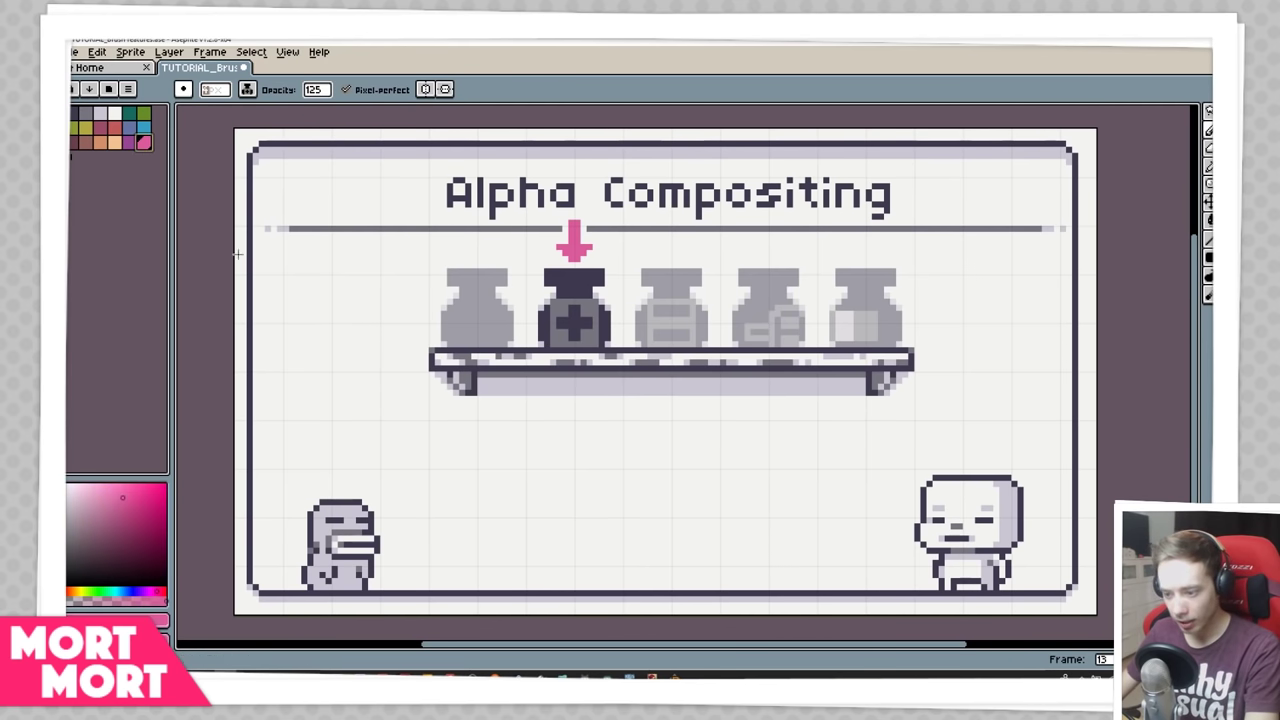
pyautogui.moveTo(539, 439)
pyautogui.mouseDown()
pyautogui.moveTo(600, 460)
pyautogui.moveTo(690, 440)
pyautogui.moveTo(760, 455)
pyautogui.mouseUp()
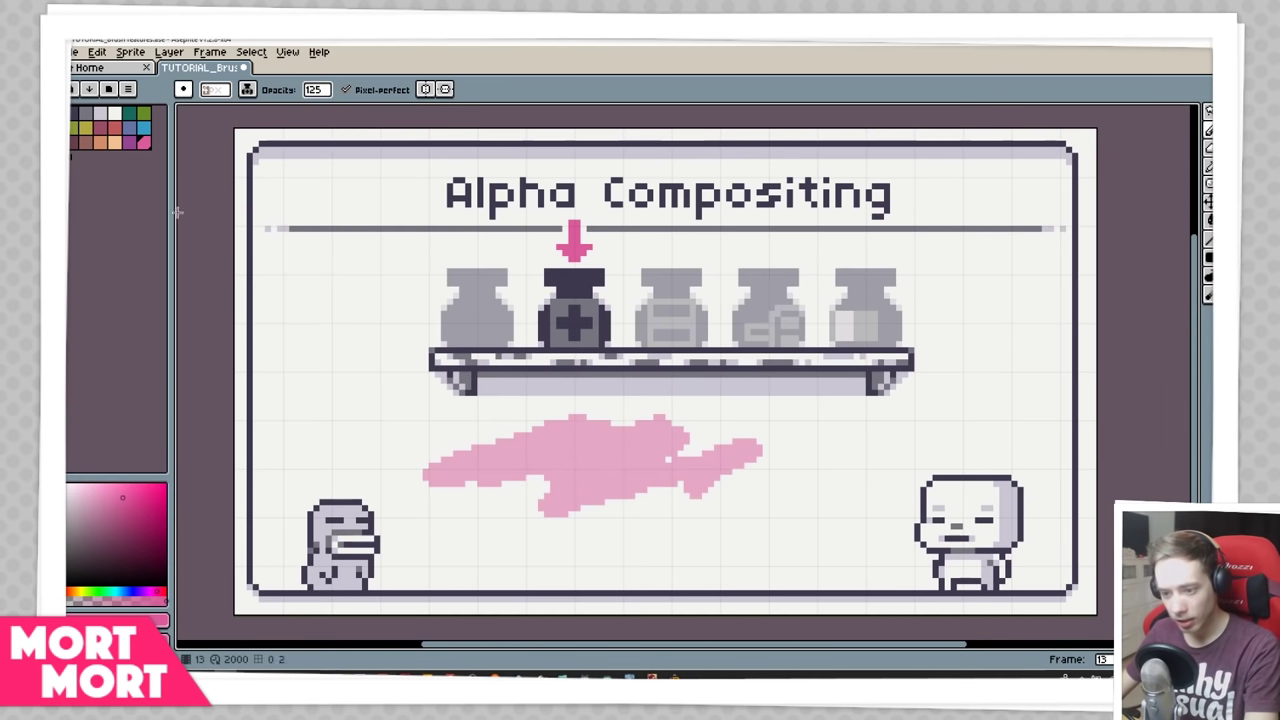
pyautogui.click(131, 142)
pyautogui.moveTo(862, 447)
pyautogui.mouseDown()
pyautogui.moveTo(771, 498)
pyautogui.moveTo(794, 456)
pyautogui.moveTo(672, 495)
pyautogui.moveTo(690, 473)
pyautogui.moveTo(684, 447)
pyautogui.moveTo(587, 455)
pyautogui.mouseUp()
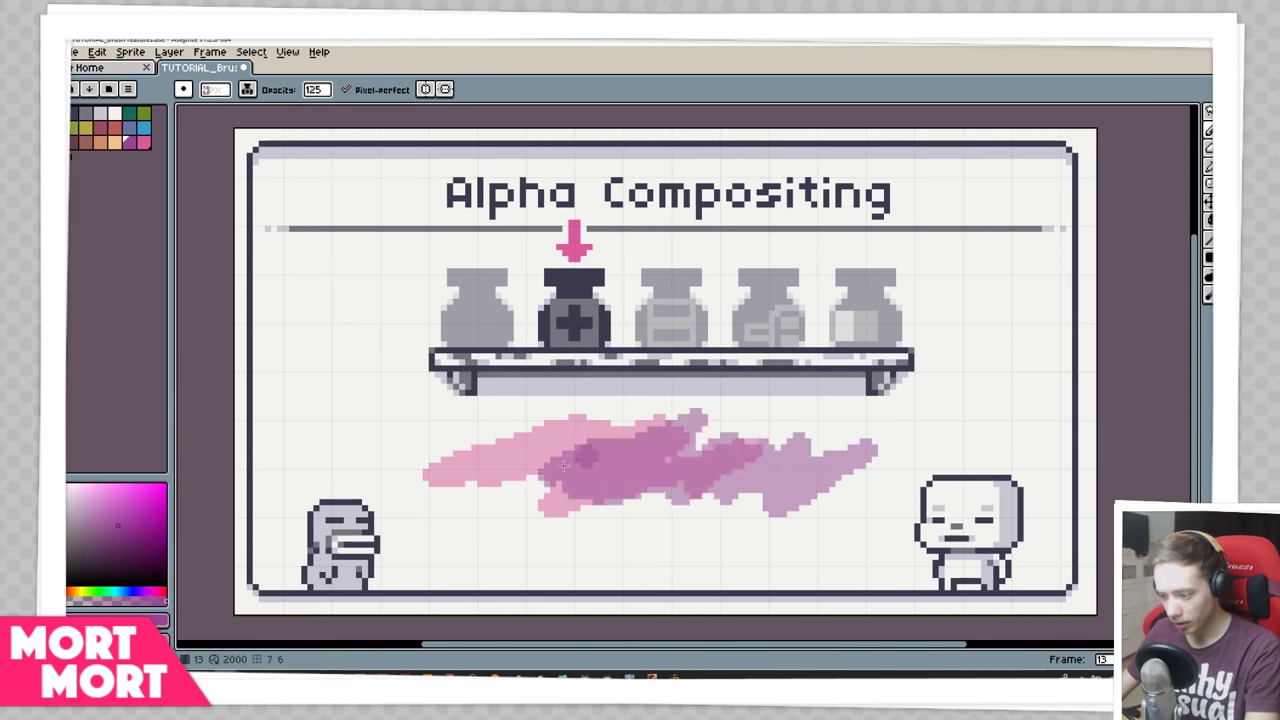
pyautogui.moveTo(415, 445)
pyautogui.mouseDown()
pyautogui.moveTo(427, 455)
pyautogui.moveTo(400, 478)
pyautogui.moveTo(545, 456)
pyautogui.mouseUp()
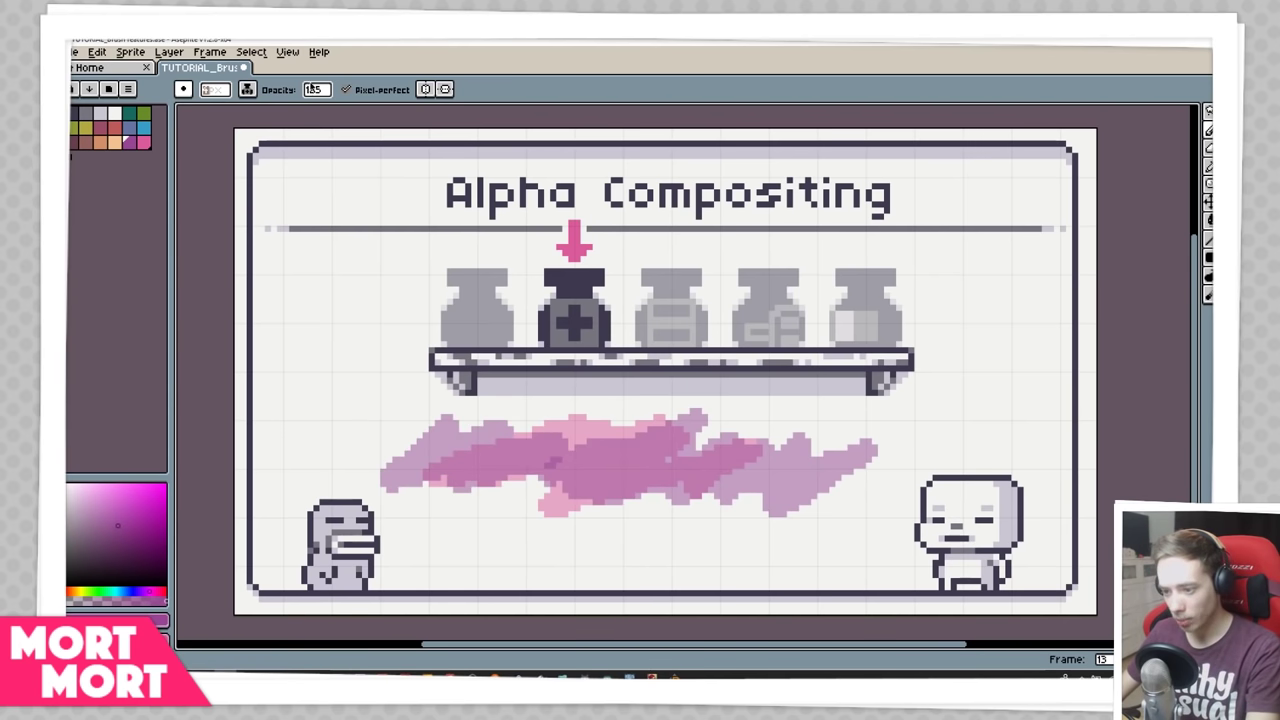
# - Set the ink opacity to 255 and paint a solid purple zigzag across the translucent scribbles
pyautogui.click(313, 90)
pyautogui.moveTo(313, 90); pyautogui.dragTo(453, 114)
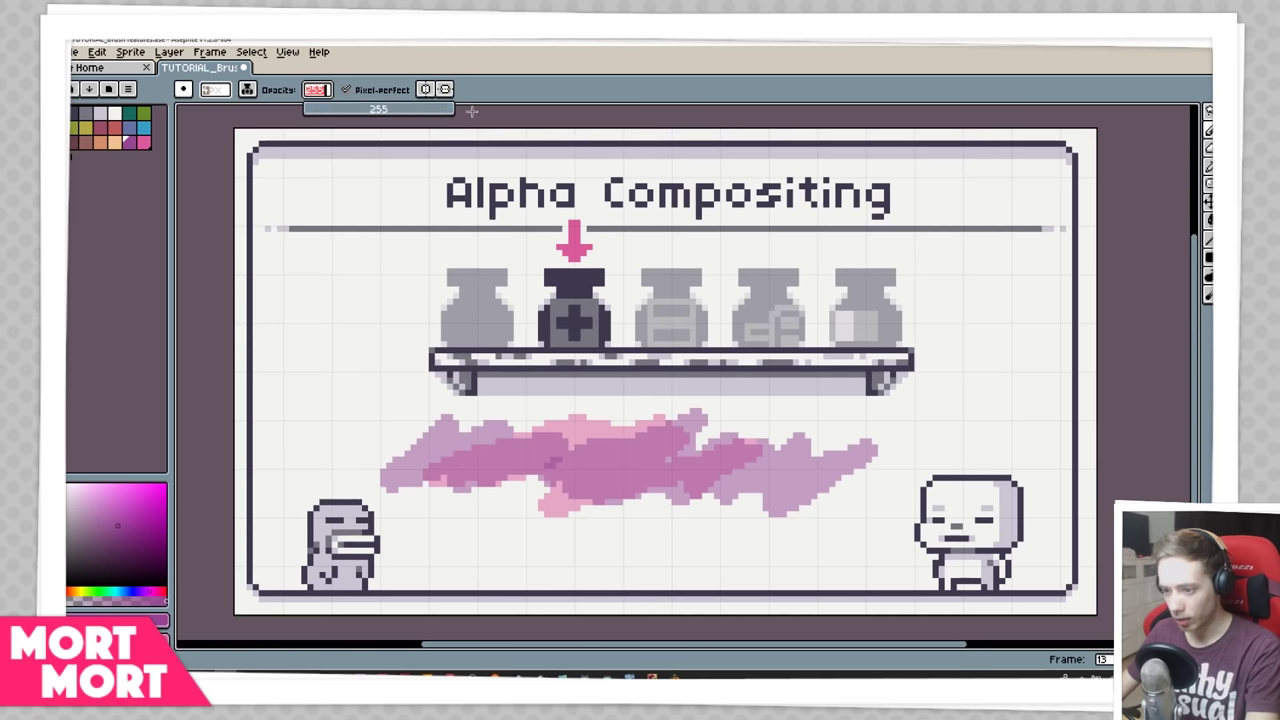
pyautogui.moveTo(698, 402); pyautogui.dragTo(560, 508)
# - Switch to Simple Ink and paint three short dark purple strokes of decreasing alpha in the empty area beside the shelf
pyautogui.click(247, 89)
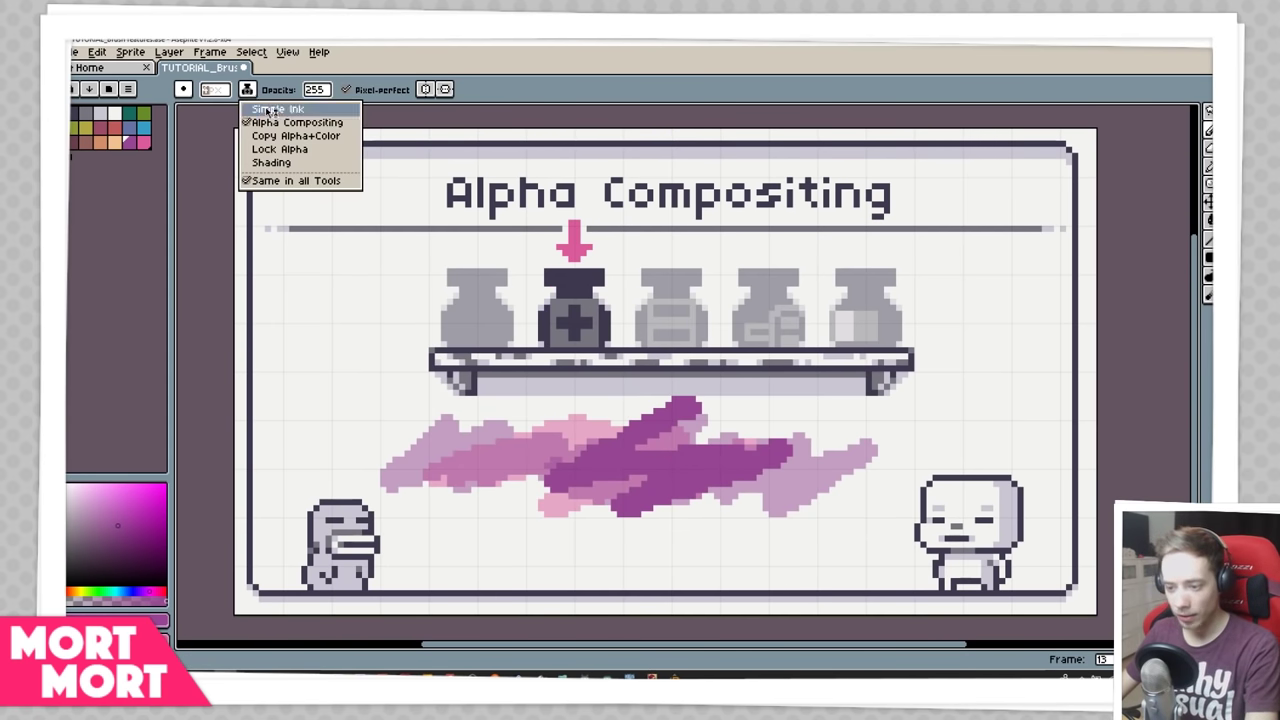
pyautogui.click(265, 107)
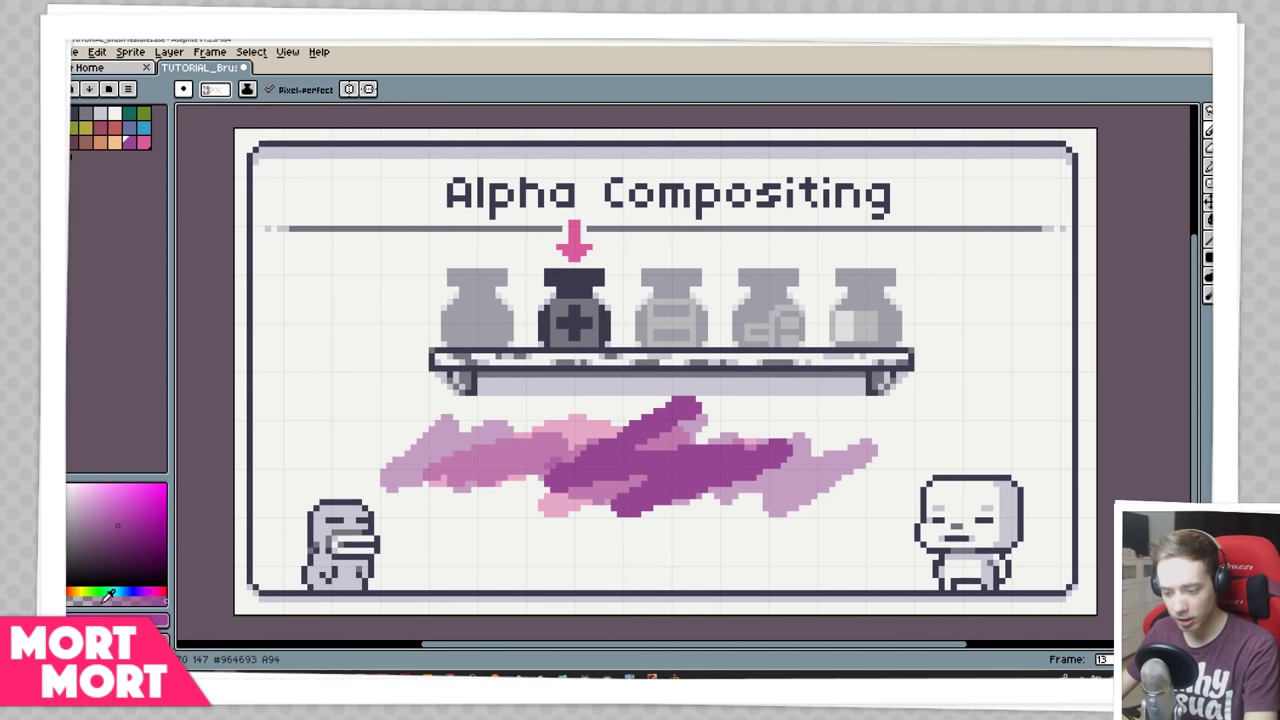
pyautogui.click(156, 561)
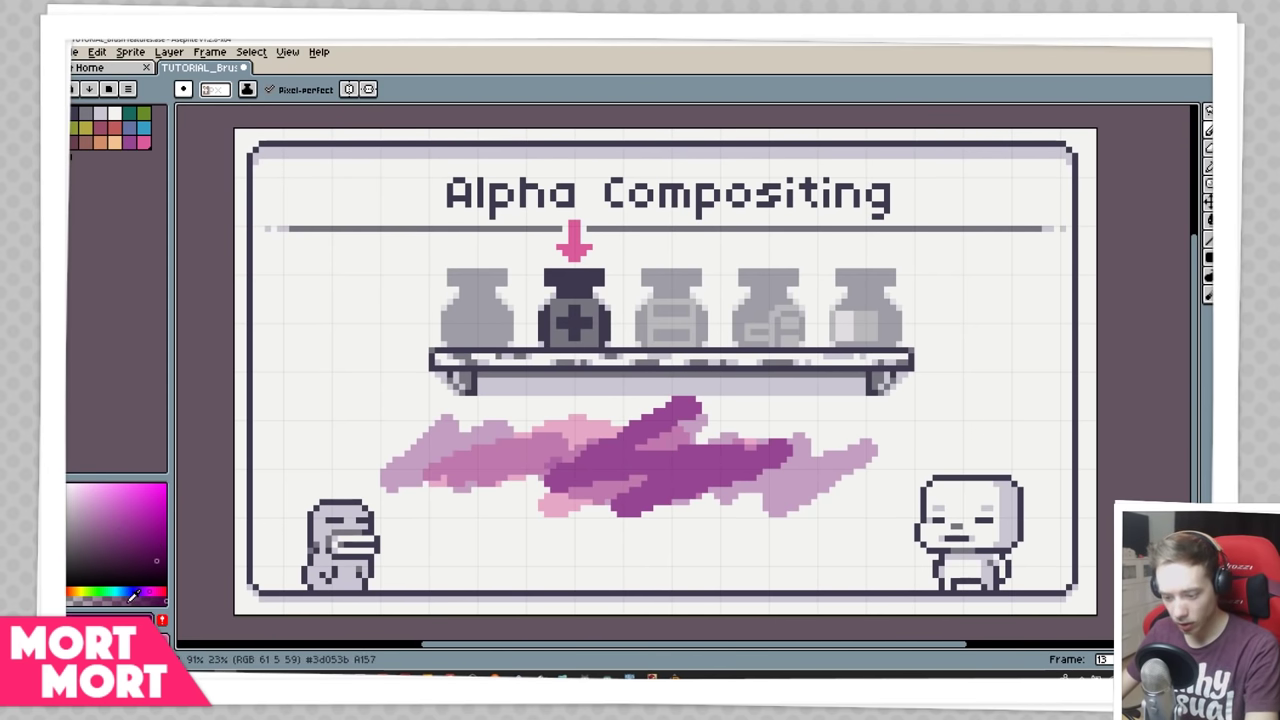
pyautogui.moveTo(319, 340); pyautogui.dragTo(290, 422)
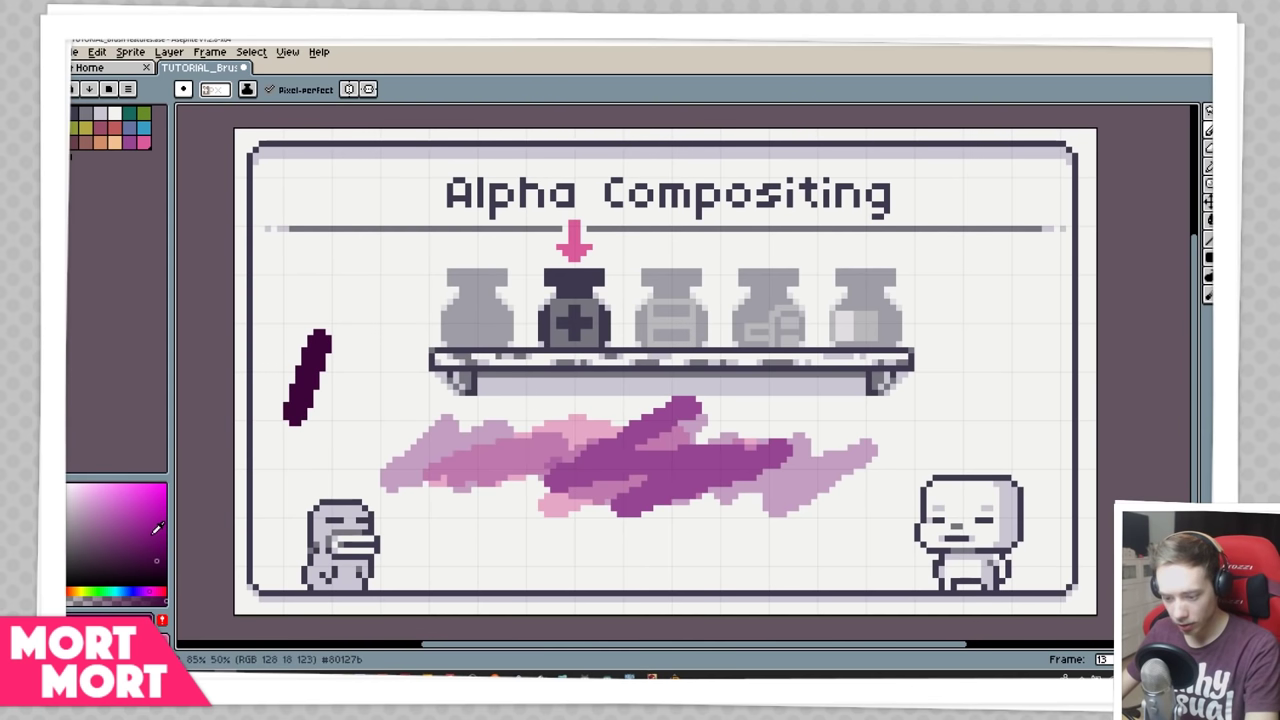
pyautogui.moveTo(340, 338); pyautogui.dragTo(315, 415)
pyautogui.moveTo(350, 362); pyautogui.dragTo(298, 449)
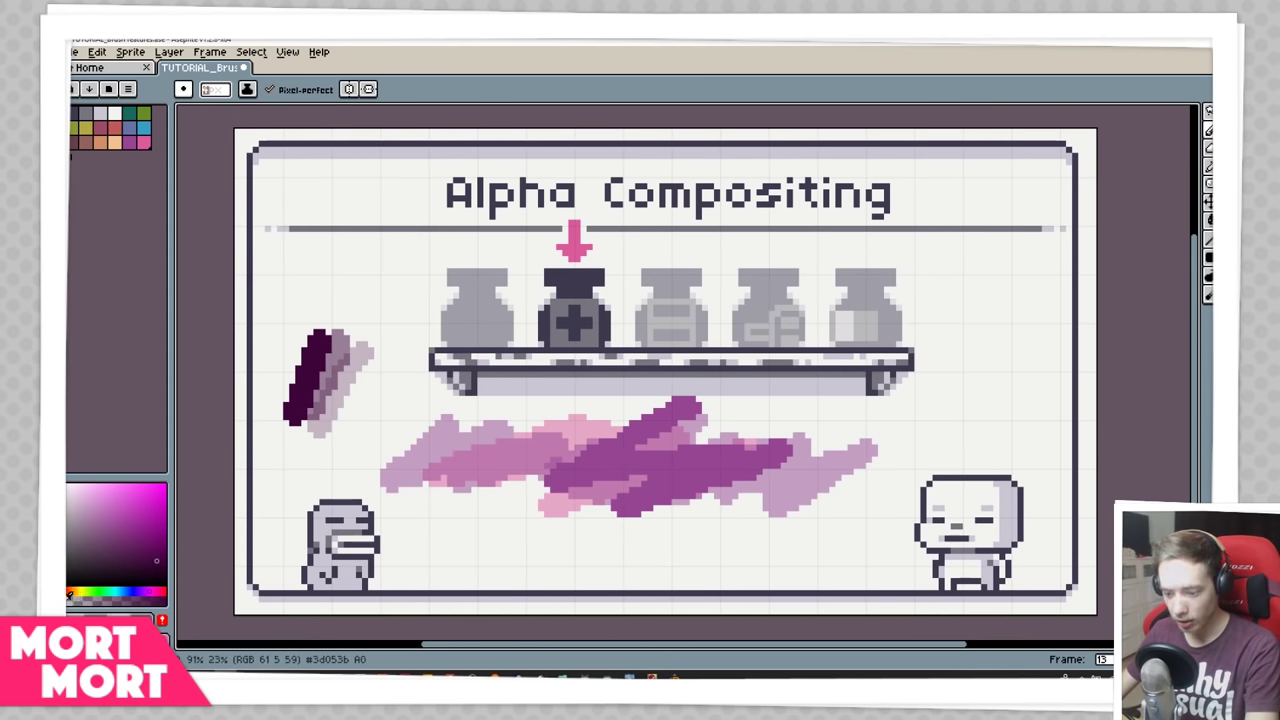
# - Undo the dark purple test strokes and paint over the pink and purple scribbles with a fully transparent colour
pyautogui.hotkey('ctrl', 'z')
pyautogui.hotkey('ctrl', 'z')
pyautogui.hotkey('ctrl', 'z')
pyautogui.hotkey('ctrl', 'z')
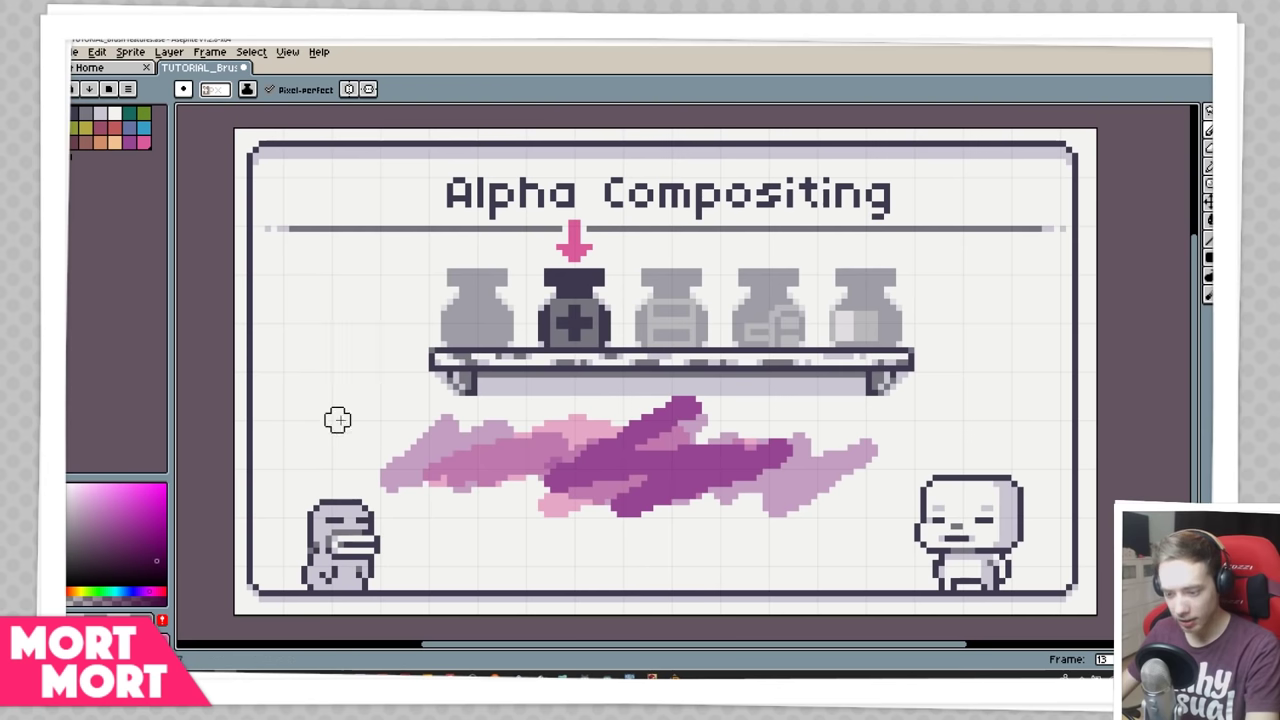
pyautogui.moveTo(380, 440)
pyautogui.mouseDown()
pyautogui.moveTo(555, 474)
pyautogui.moveTo(871, 469)
pyautogui.moveTo(780, 444)
pyautogui.moveTo(422, 426)
pyautogui.moveTo(683, 414)
pyautogui.mouseUp()
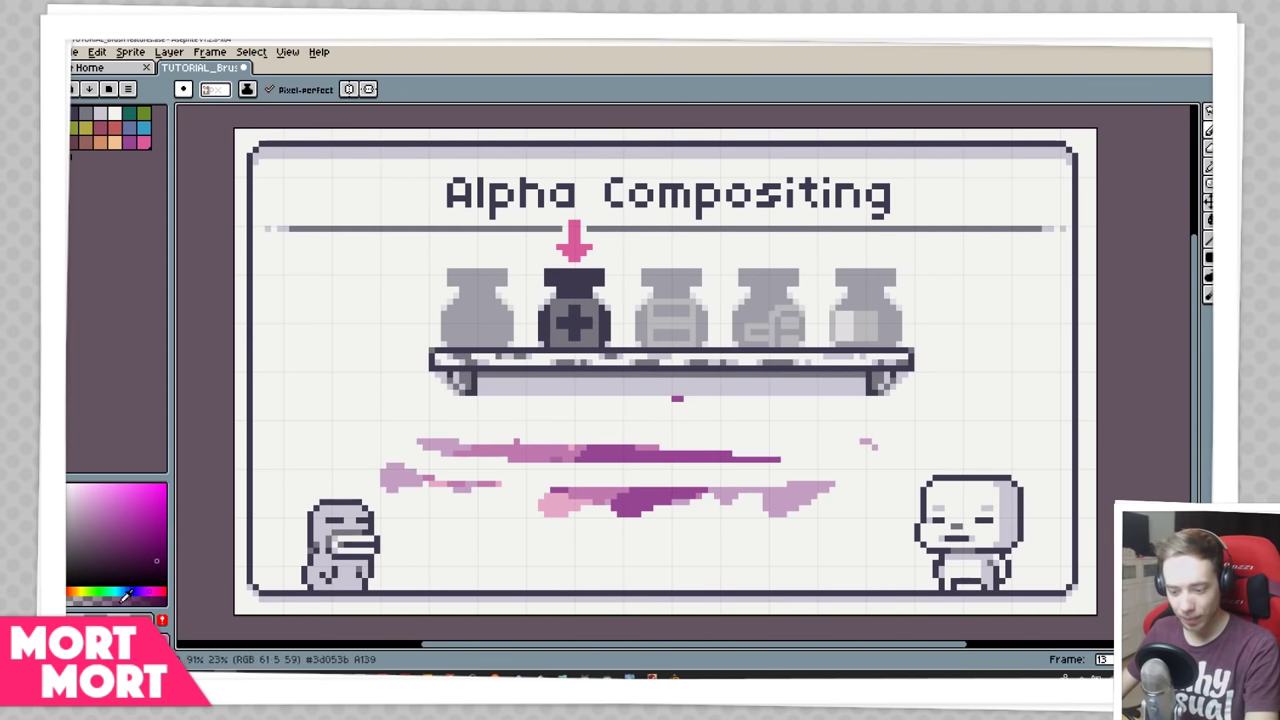
# - Switch to Alpha Compositing at opacity 255, sample the solid purple, and paint a thick purple stroke over the upper scribble
pyautogui.click(247, 89)
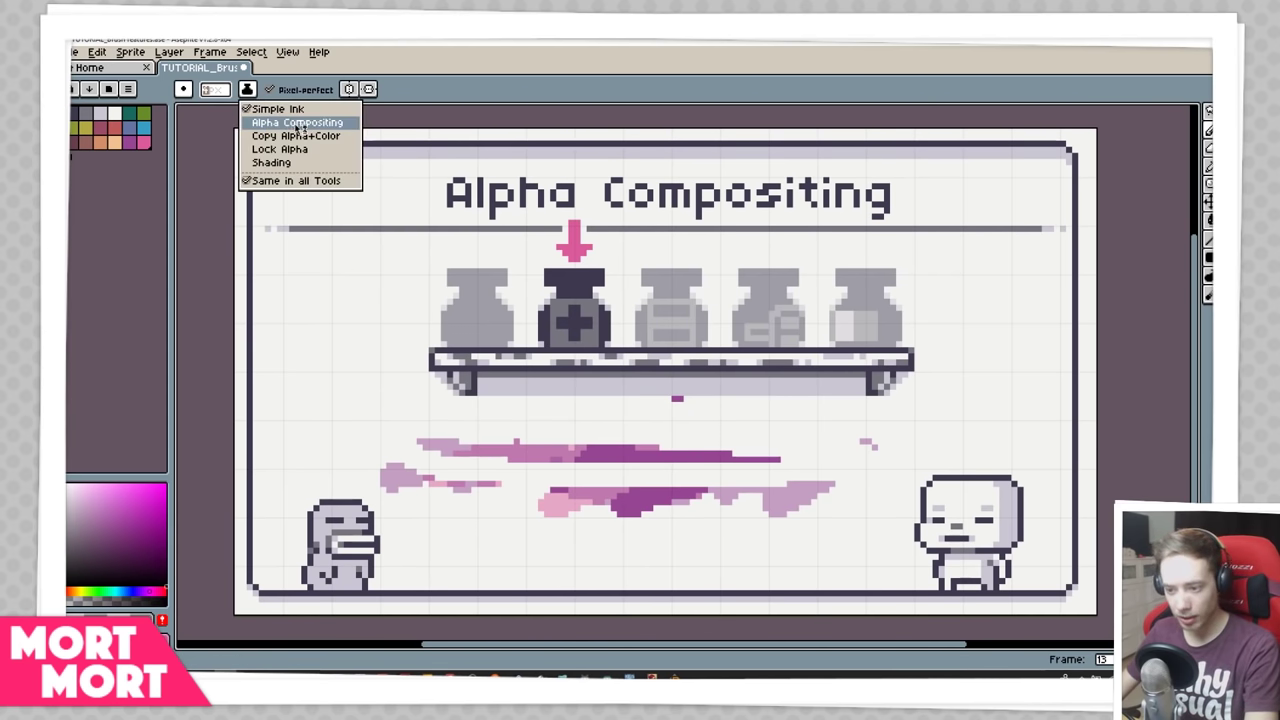
pyautogui.click(265, 118)
pyautogui.press('e')
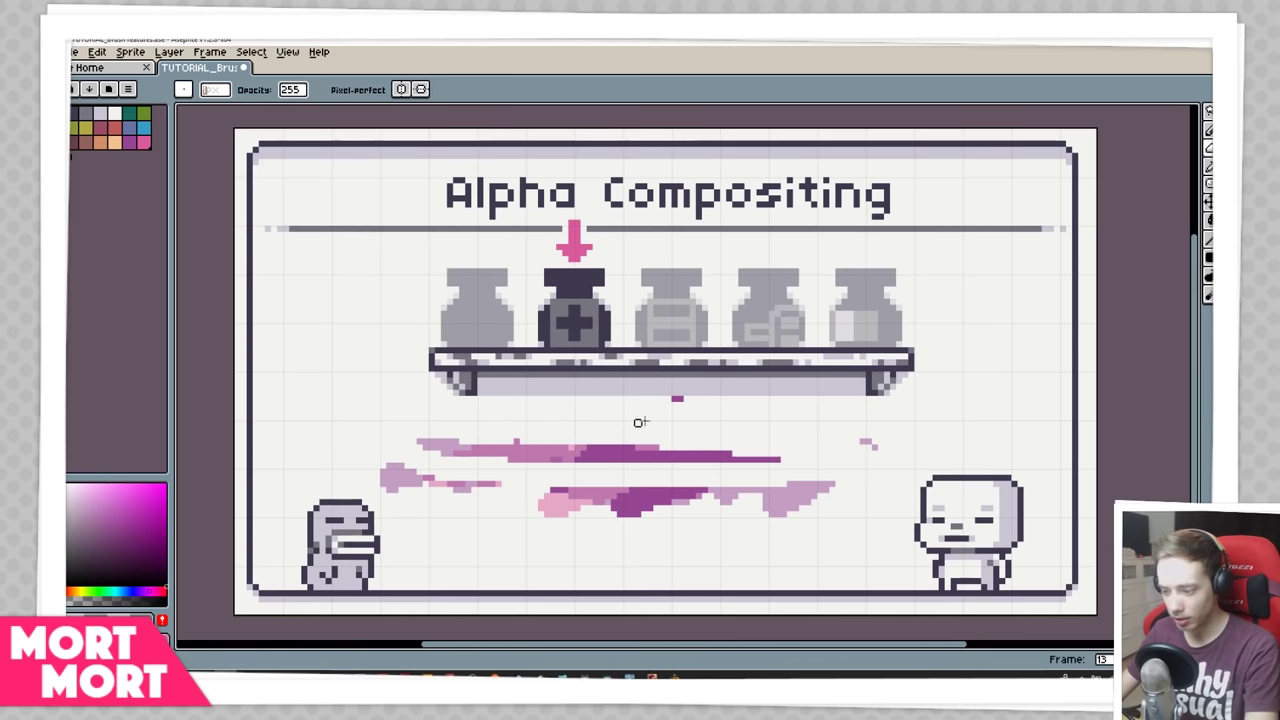
pyautogui.press('b')
pyautogui.click(317, 91)
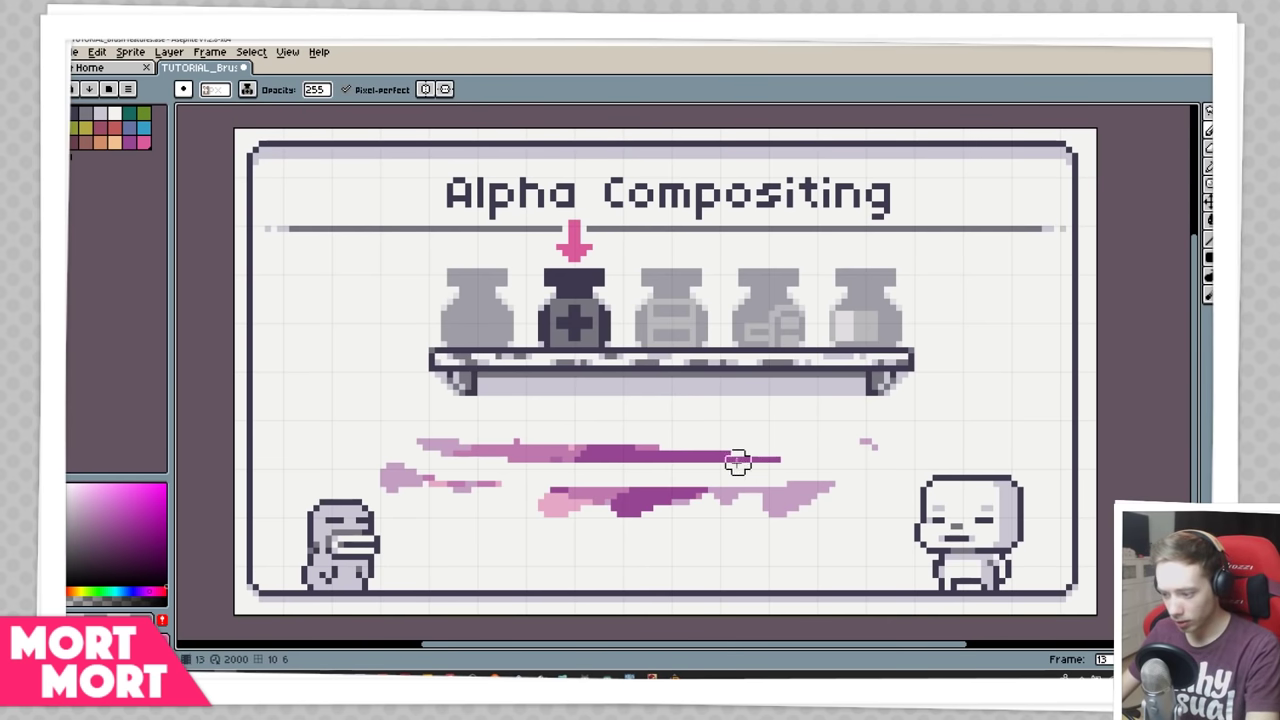
pyautogui.keyDown('alt'); pyautogui.click(612, 452); pyautogui.keyUp('alt')
pyautogui.moveTo(560, 430); pyautogui.dragTo(725, 412)
pyautogui.hotkey('ctrl', 'z')
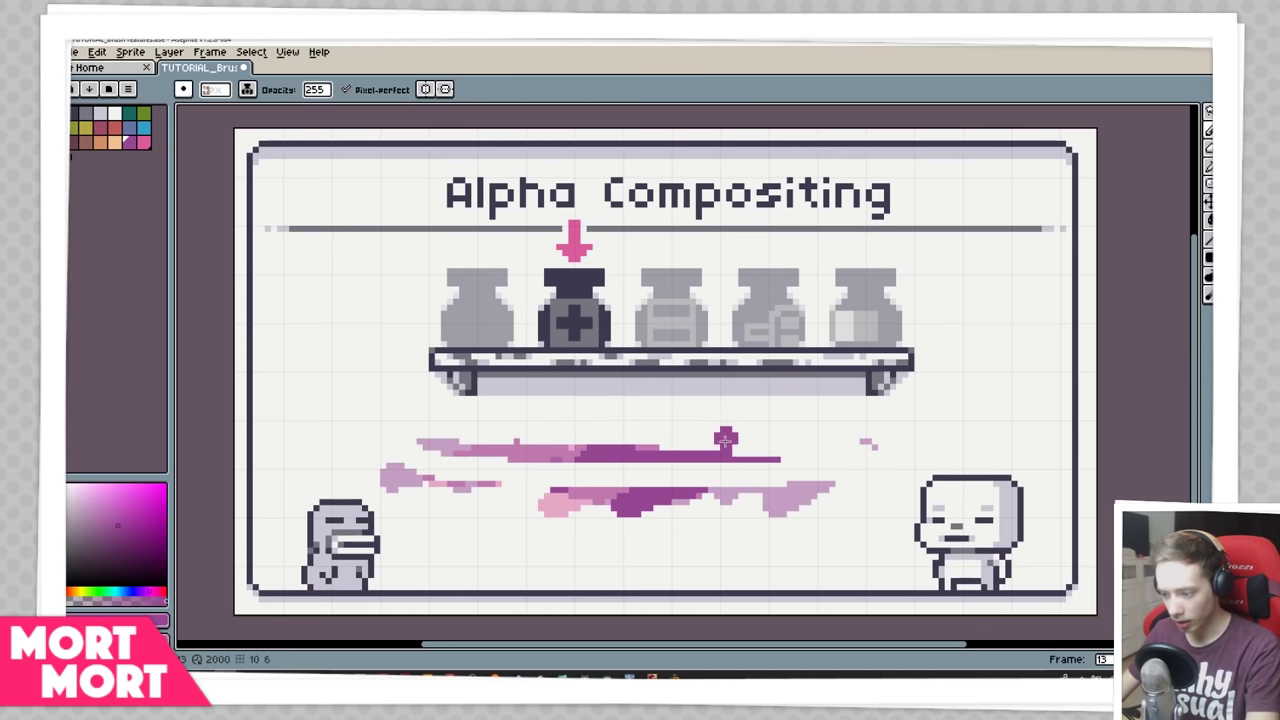
pyautogui.moveTo(560, 445); pyautogui.dragTo(730, 440)
# - Erase the stray speck beside the scribbles and cut away parts of the thick purple stroke
pyautogui.click(877, 433)
pyautogui.press('e')
pyautogui.moveTo(877, 434); pyautogui.dragTo(869, 458)
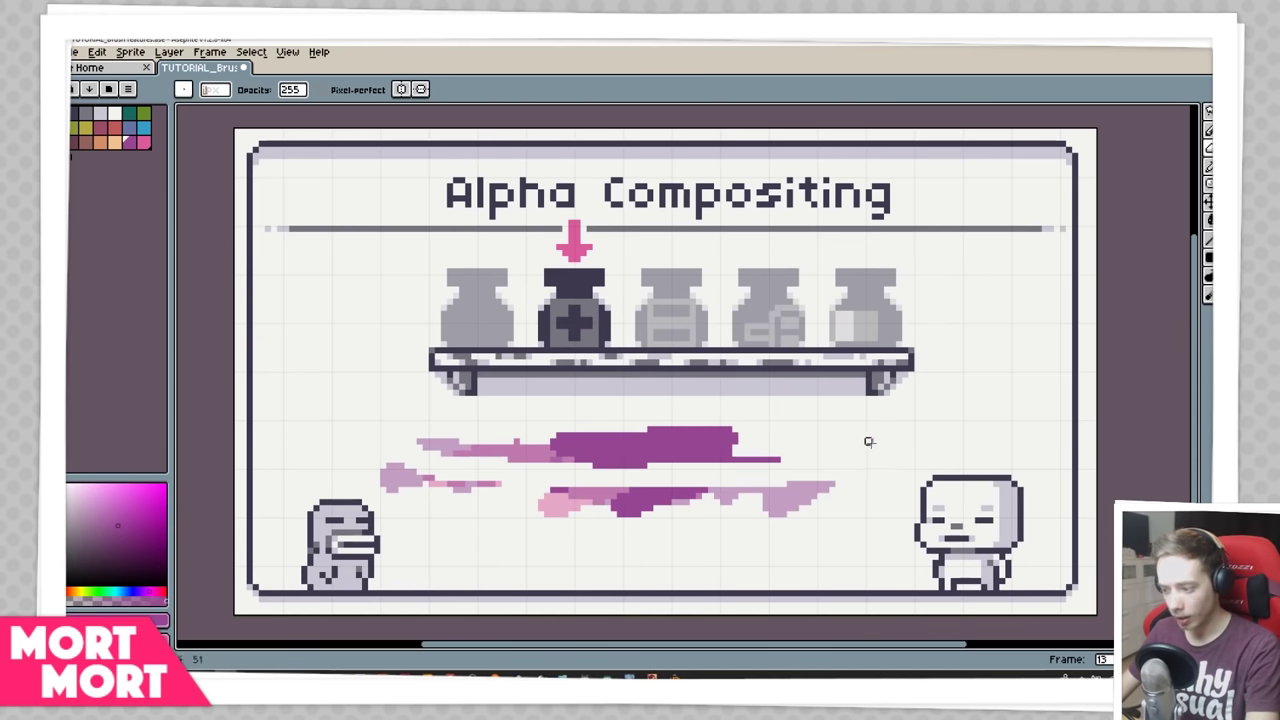
pyautogui.moveTo(615, 438); pyautogui.dragTo(723, 453)
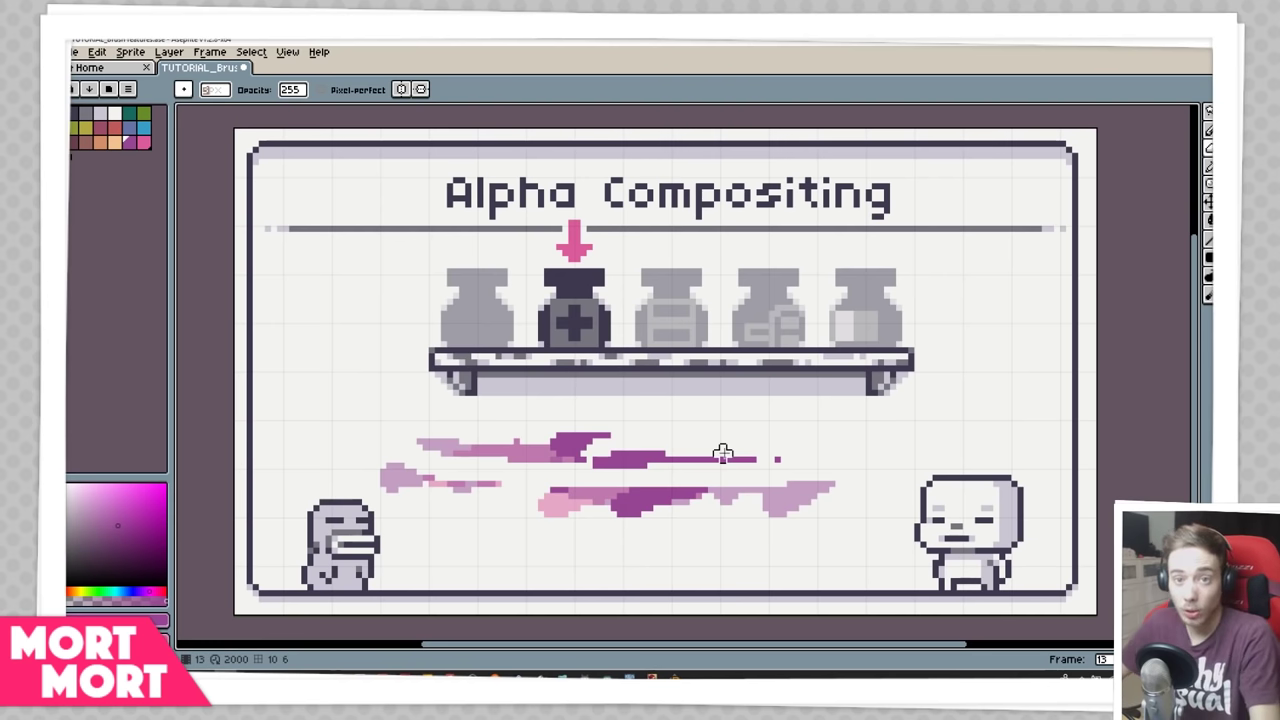
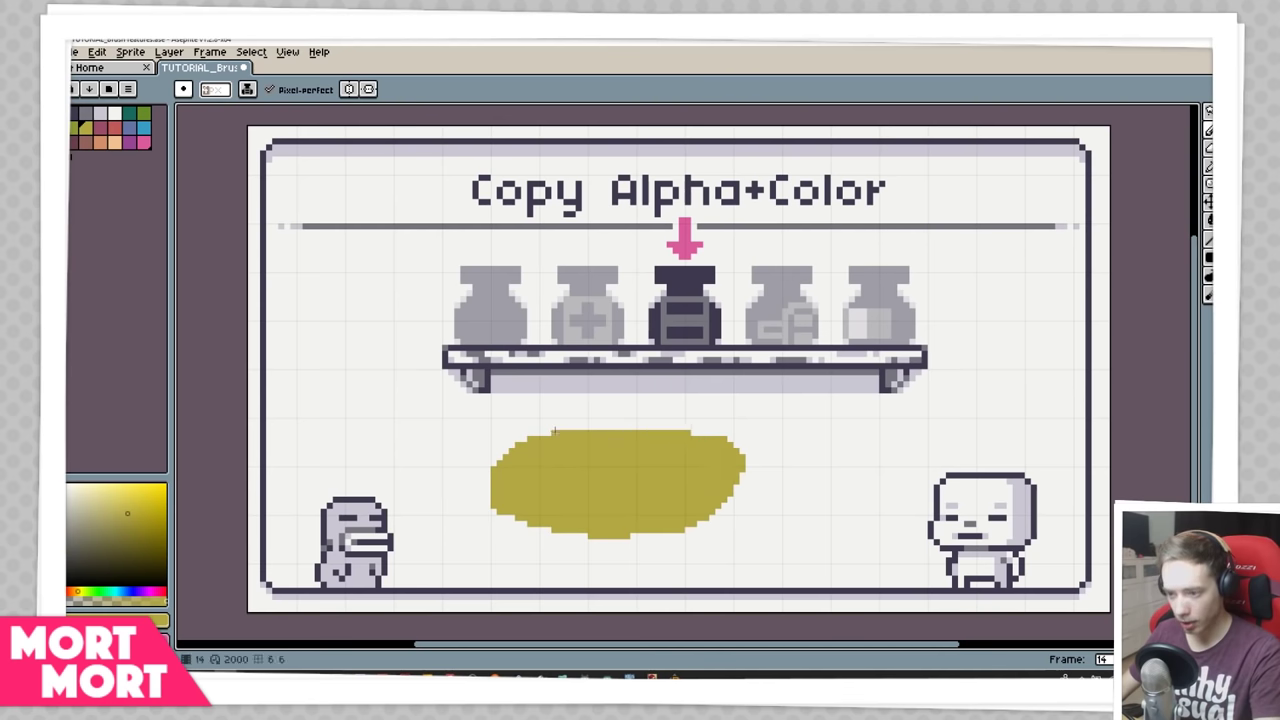
# - Switch to Alpha Compositing, set the ink opacity to 128, and paint translucent olive-yellow over the duck's head
pyautogui.click(249, 90)
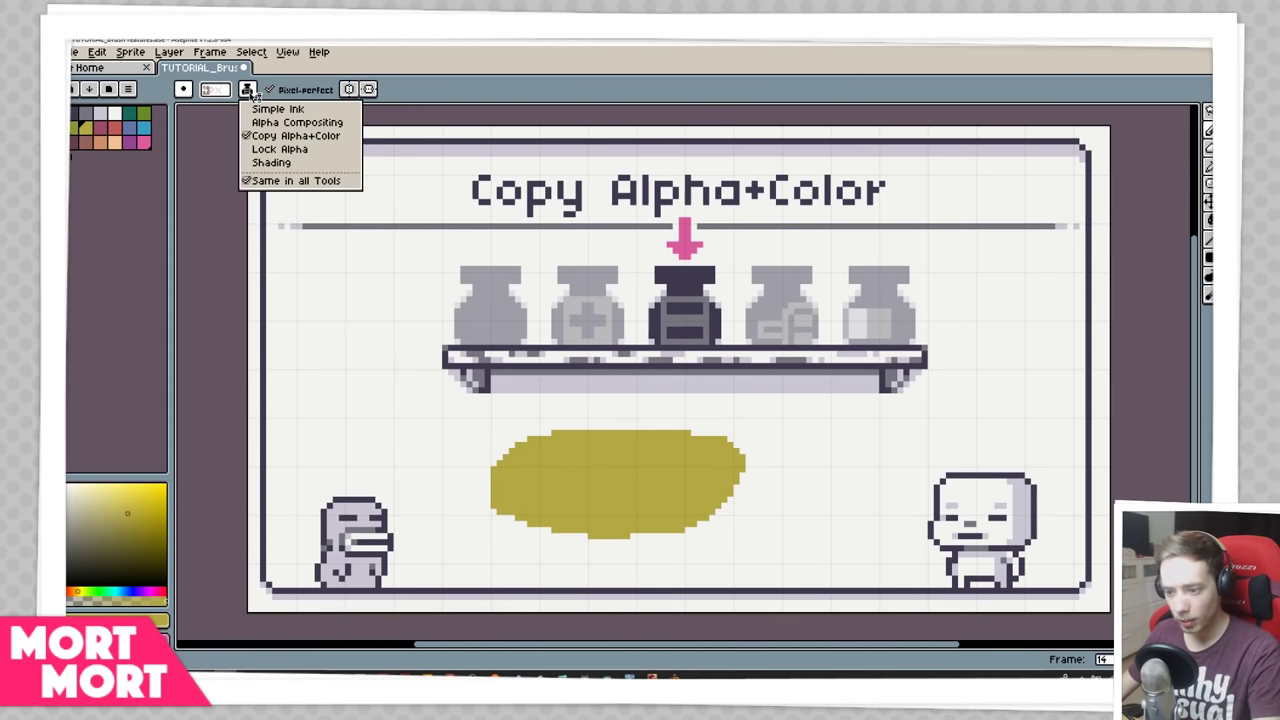
pyautogui.click(297, 122)
pyautogui.click(317, 90)
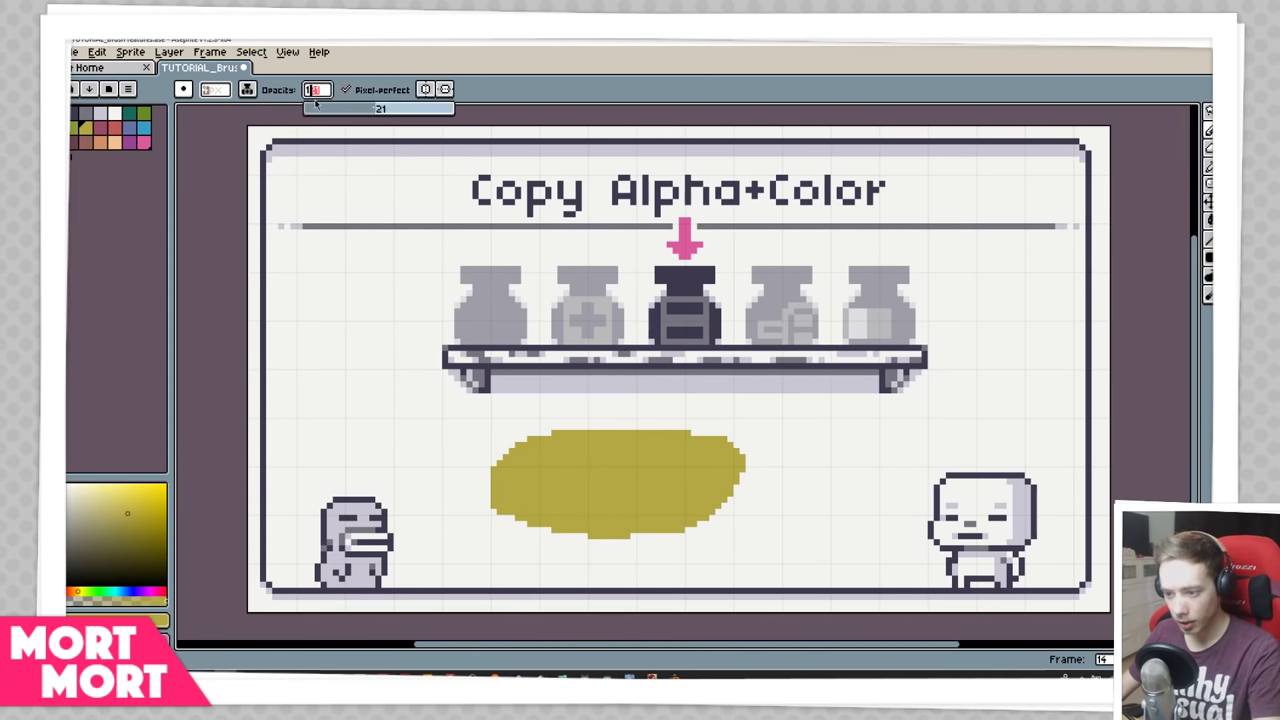
pyautogui.moveTo(370, 110); pyautogui.dragTo(380, 110)
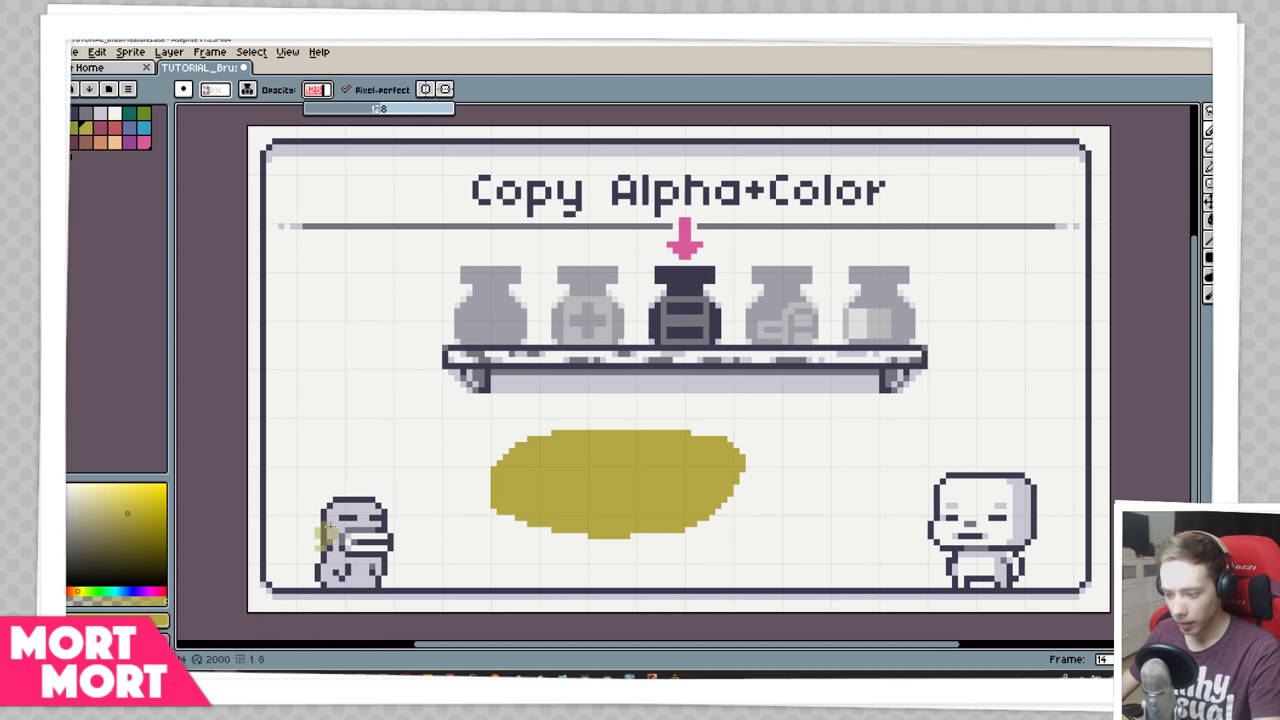
pyautogui.moveTo(380, 462)
pyautogui.mouseDown()
pyautogui.moveTo(306, 508)
pyautogui.moveTo(347, 485)
pyautogui.moveTo(327, 513)
pyautogui.moveTo(379, 495)
pyautogui.moveTo(325, 529)
pyautogui.moveTo(378, 522)
pyautogui.mouseUp()
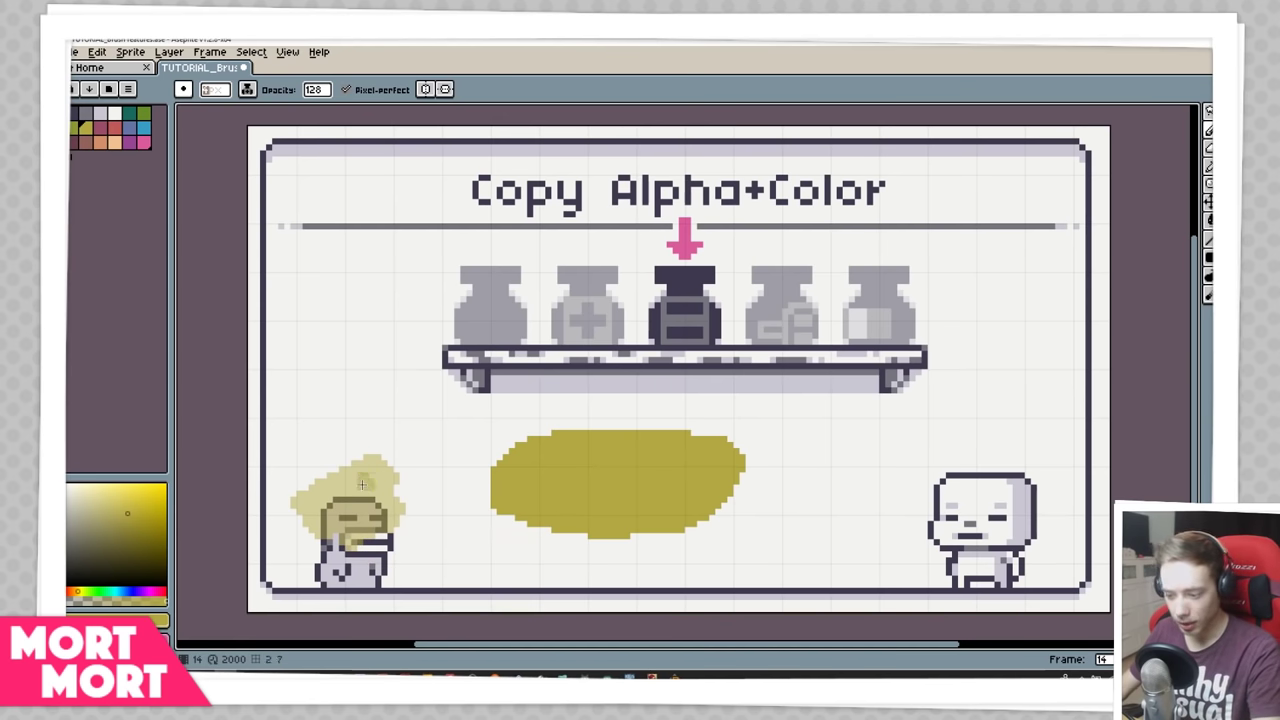
# - Switch to Copy Alpha+Color, try an olive-yellow stroke above the duck, and undo that stroke
pyautogui.click(247, 89)
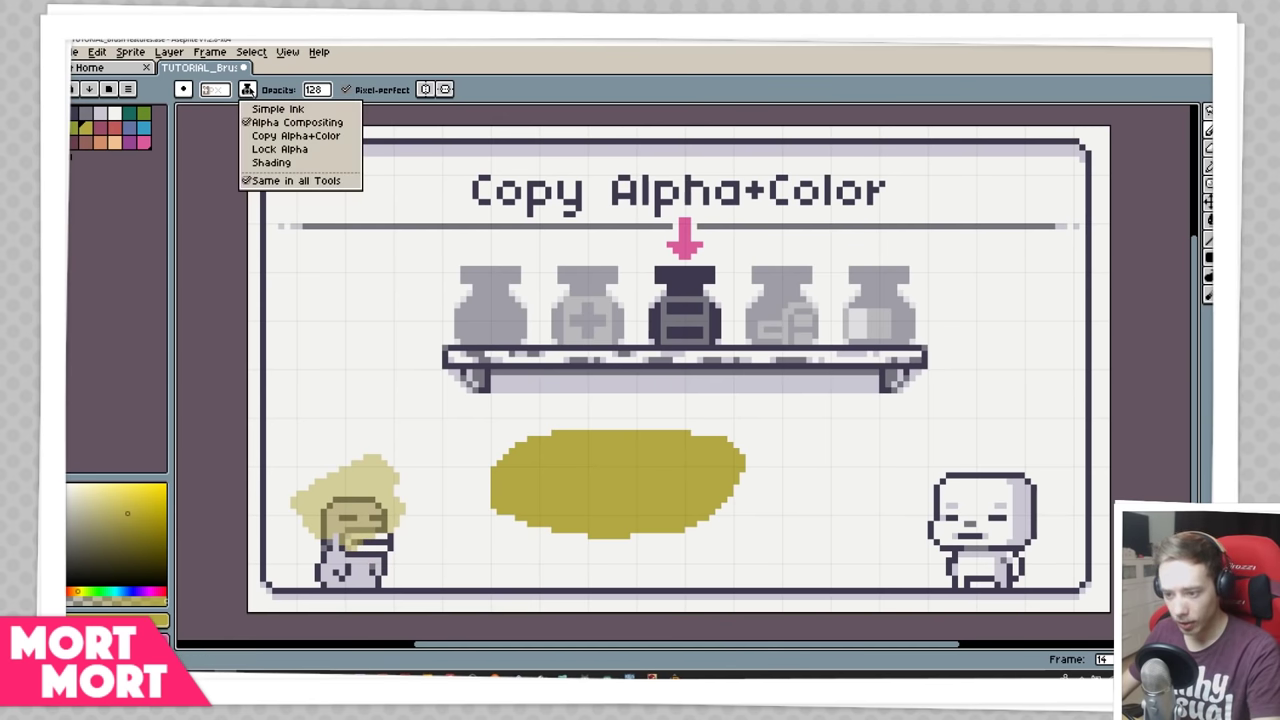
pyautogui.click(252, 136)
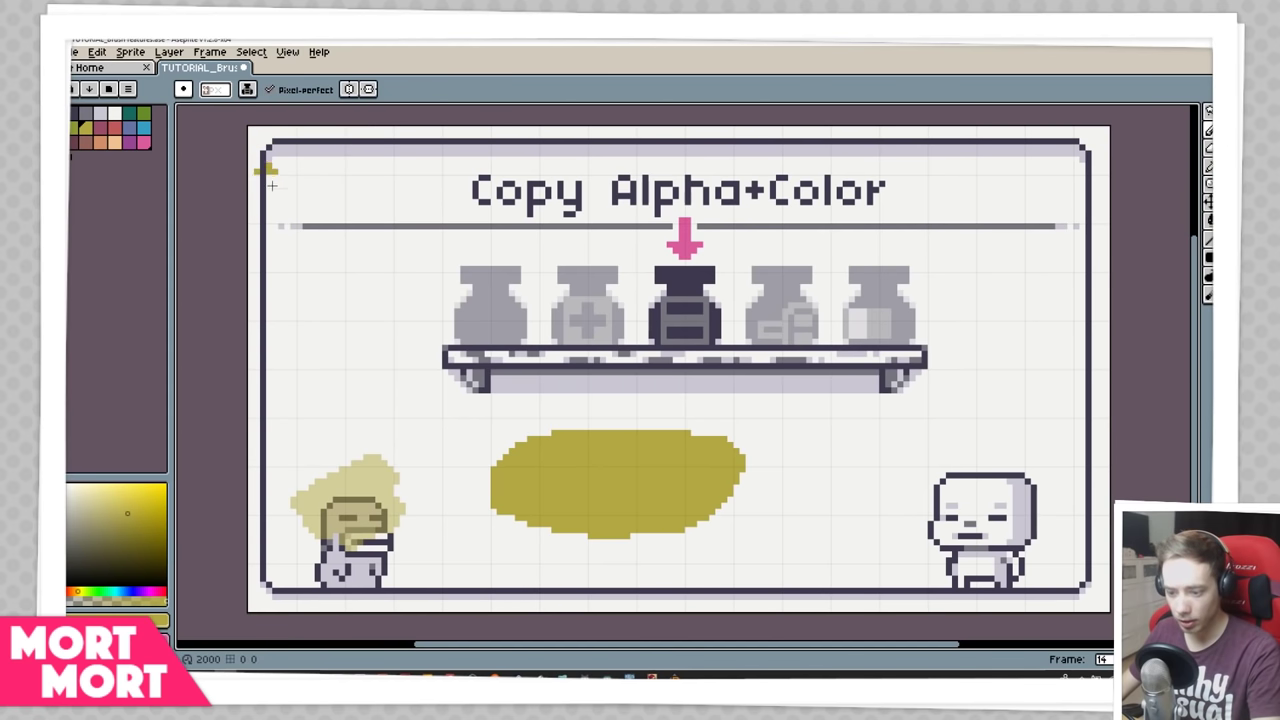
pyautogui.press('i')
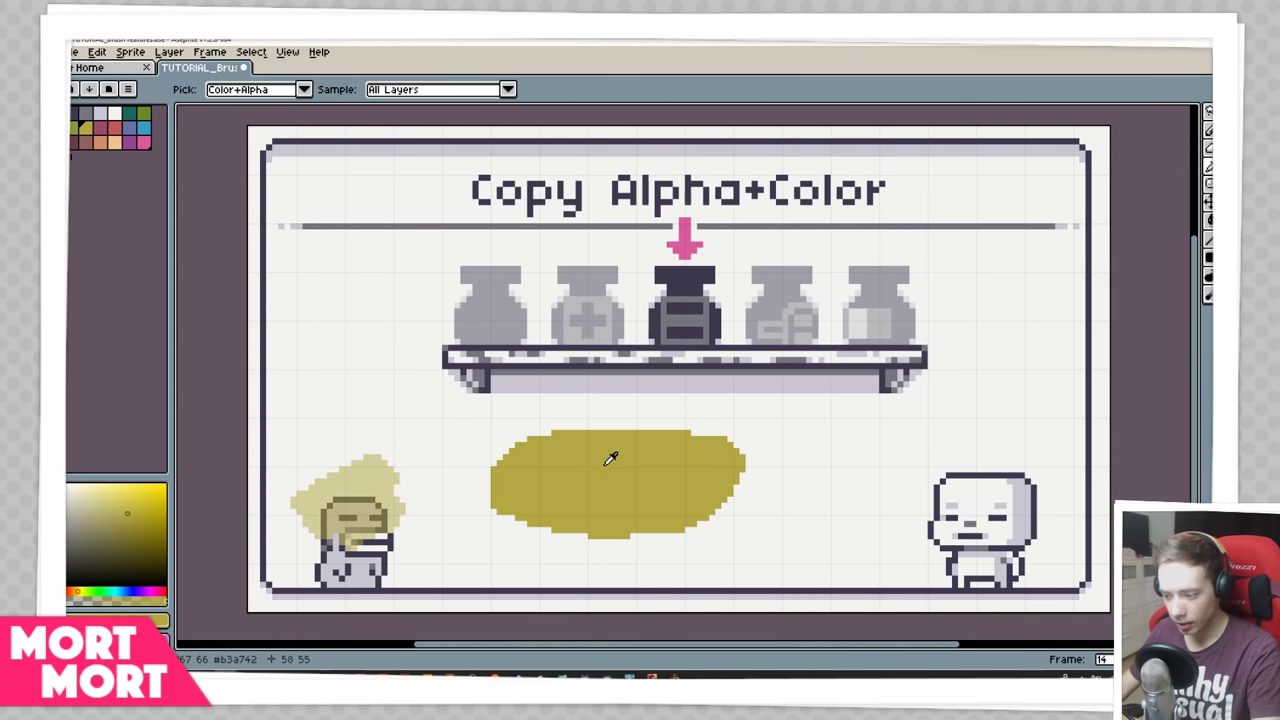
pyautogui.press('b')
pyautogui.moveTo(363, 386); pyautogui.dragTo(437, 456)
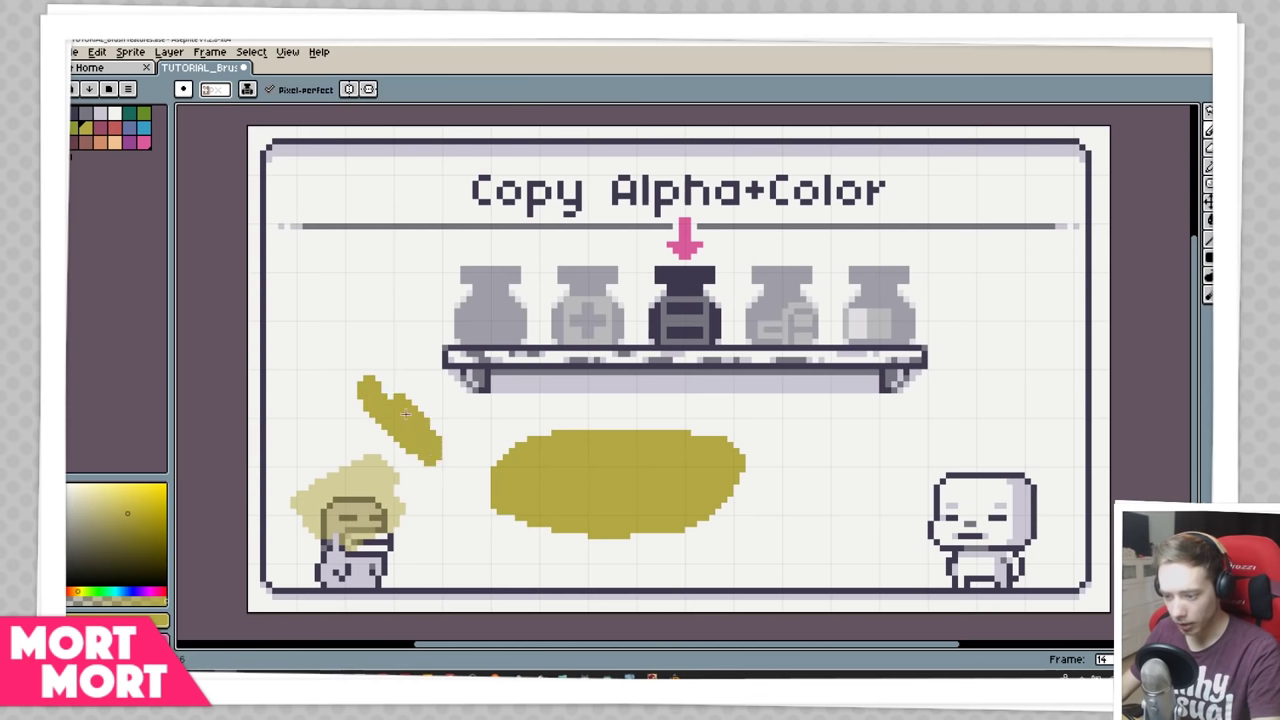
pyautogui.hotkey('ctrl', 'z')
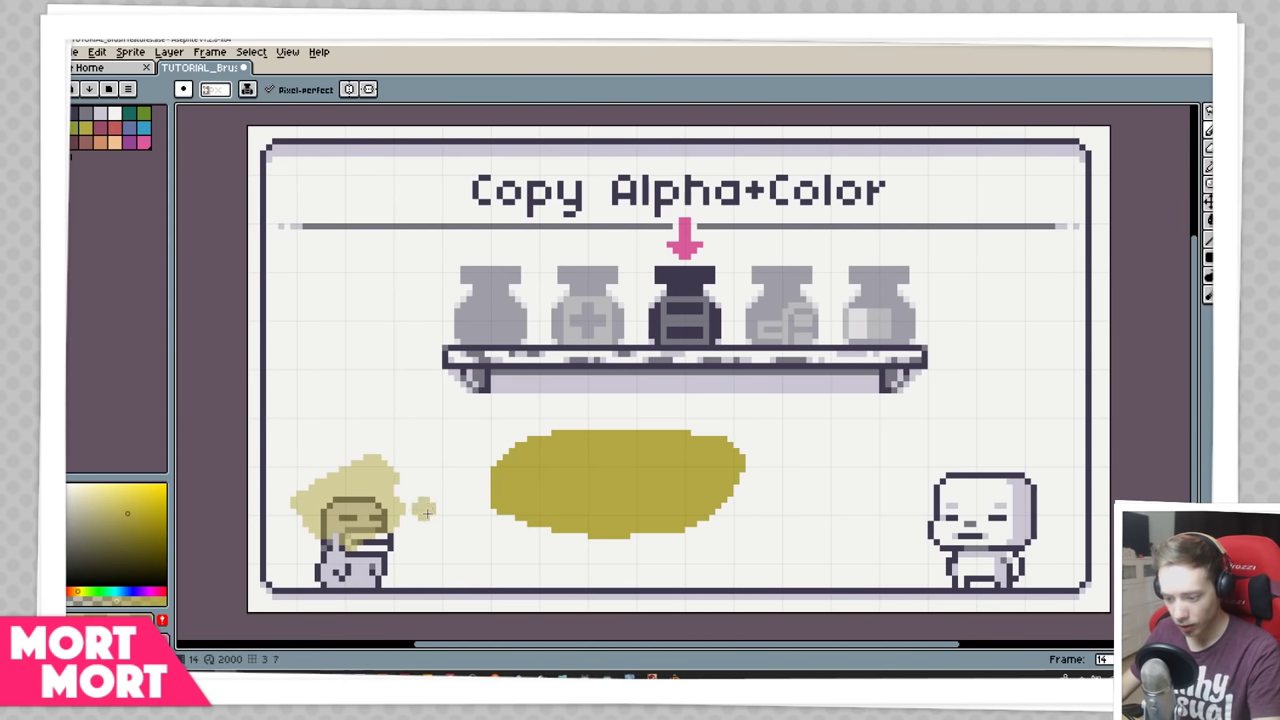
# - Paint over the duck and its translucent patch with semi-transparent olive-yellow using Copy Alpha+Color
pyautogui.moveTo(423, 510); pyautogui.dragTo(400, 532)
pyautogui.moveTo(340, 572)
pyautogui.mouseDown()
pyautogui.moveTo(414, 532)
pyautogui.moveTo(378, 565)
pyautogui.moveTo(366, 553)
pyautogui.moveTo(393, 507)
pyautogui.moveTo(348, 540)
pyautogui.moveTo(391, 487)
pyautogui.mouseUp()
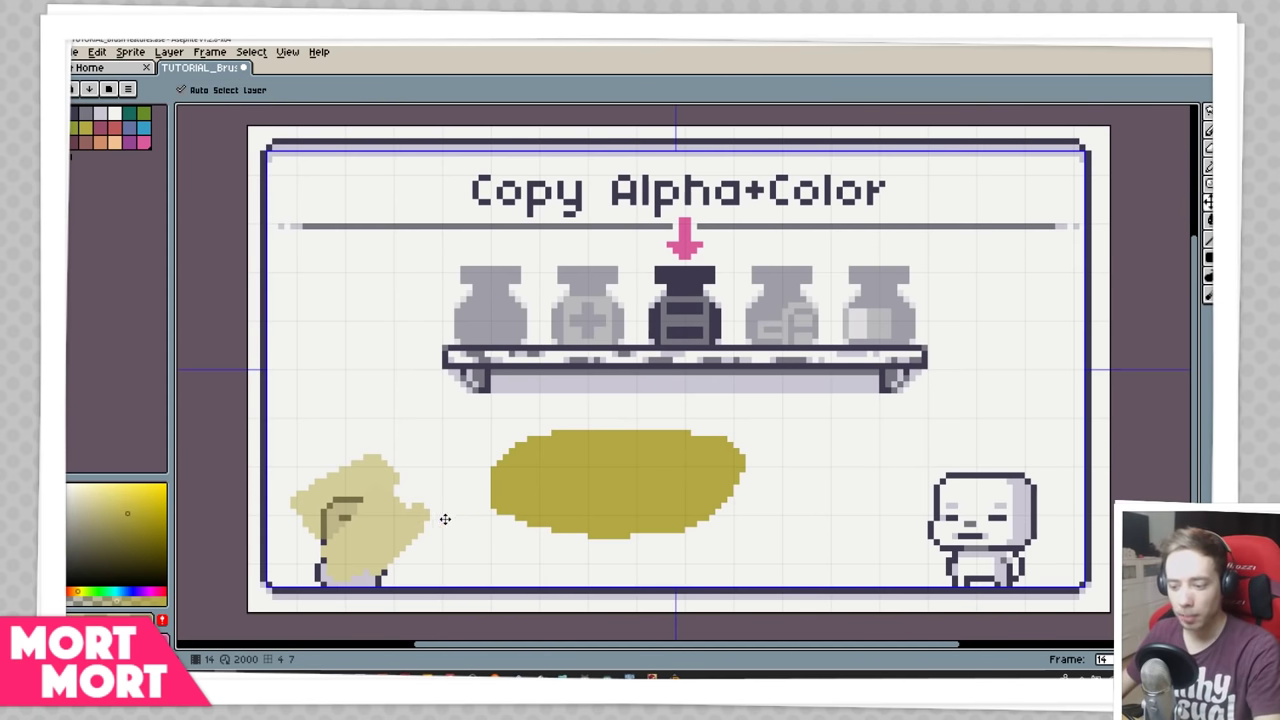
pyautogui.click(372, 518)
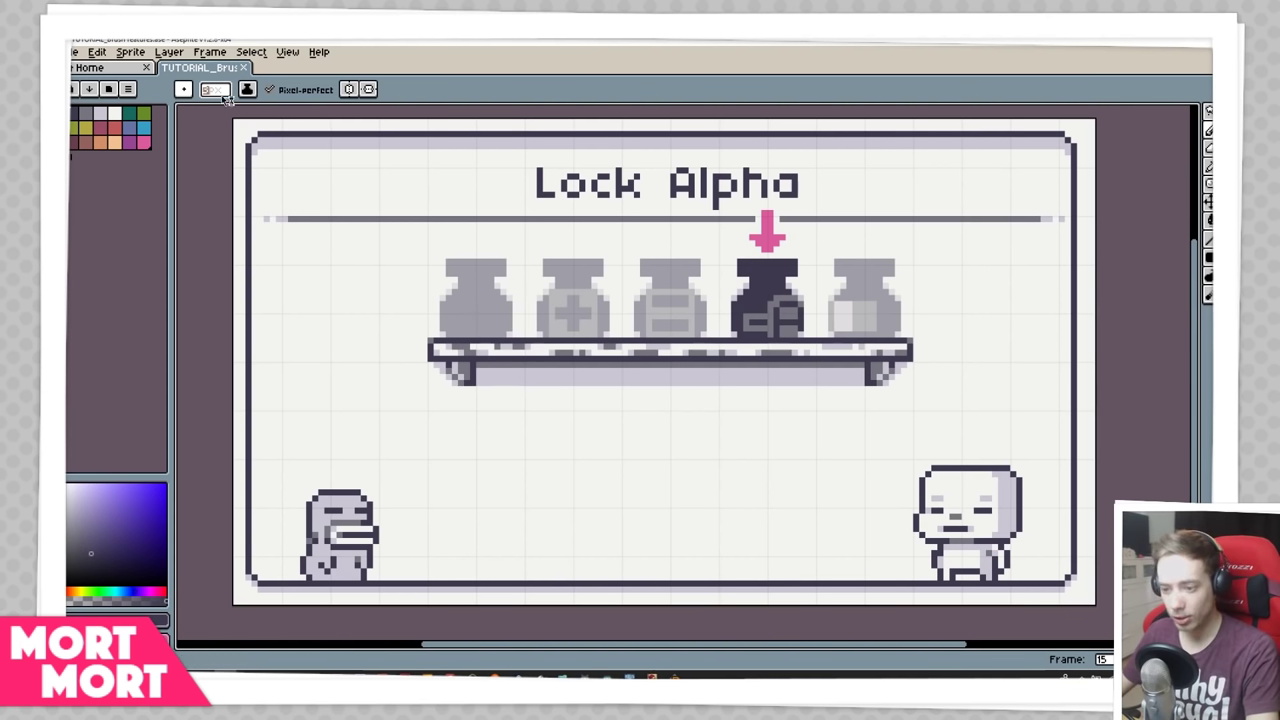
# - Enlarge the round brush and paint separate dark purple blobs below the shelf and around the Lock Alpha frame
pyautogui.scroll(1, 220, 92)
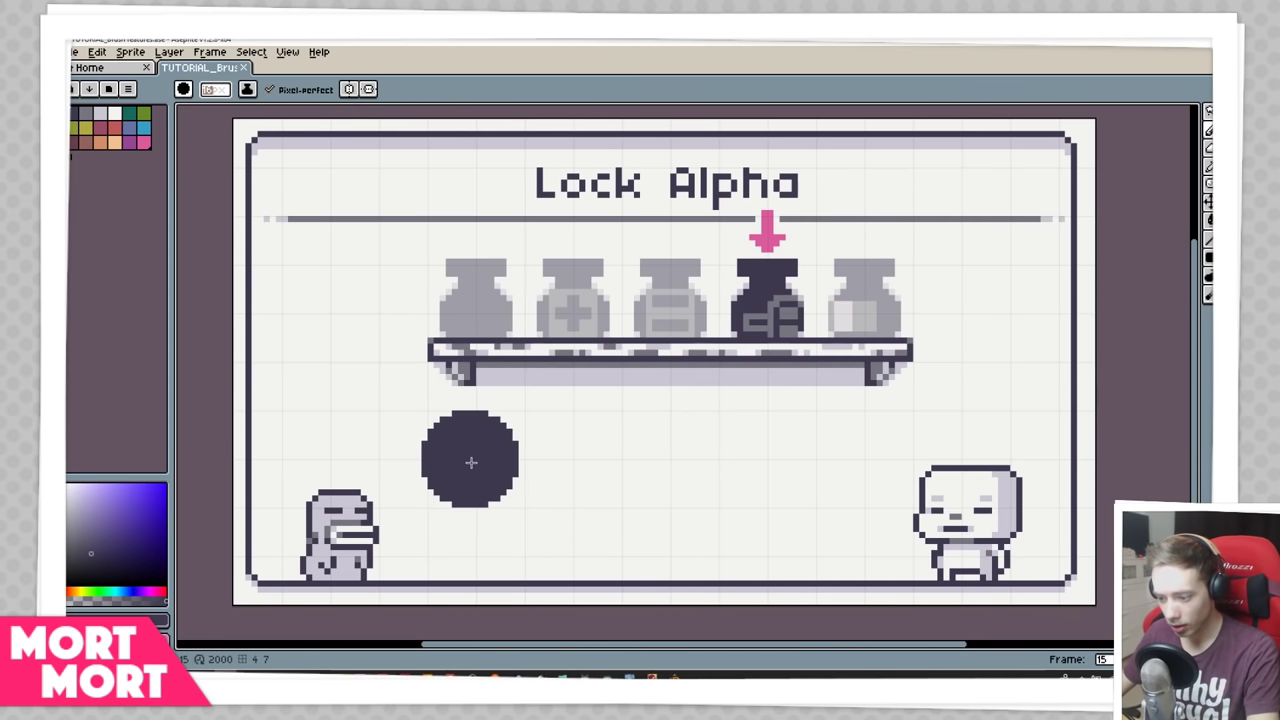
pyautogui.moveTo(620, 461); pyautogui.dragTo(767, 461)
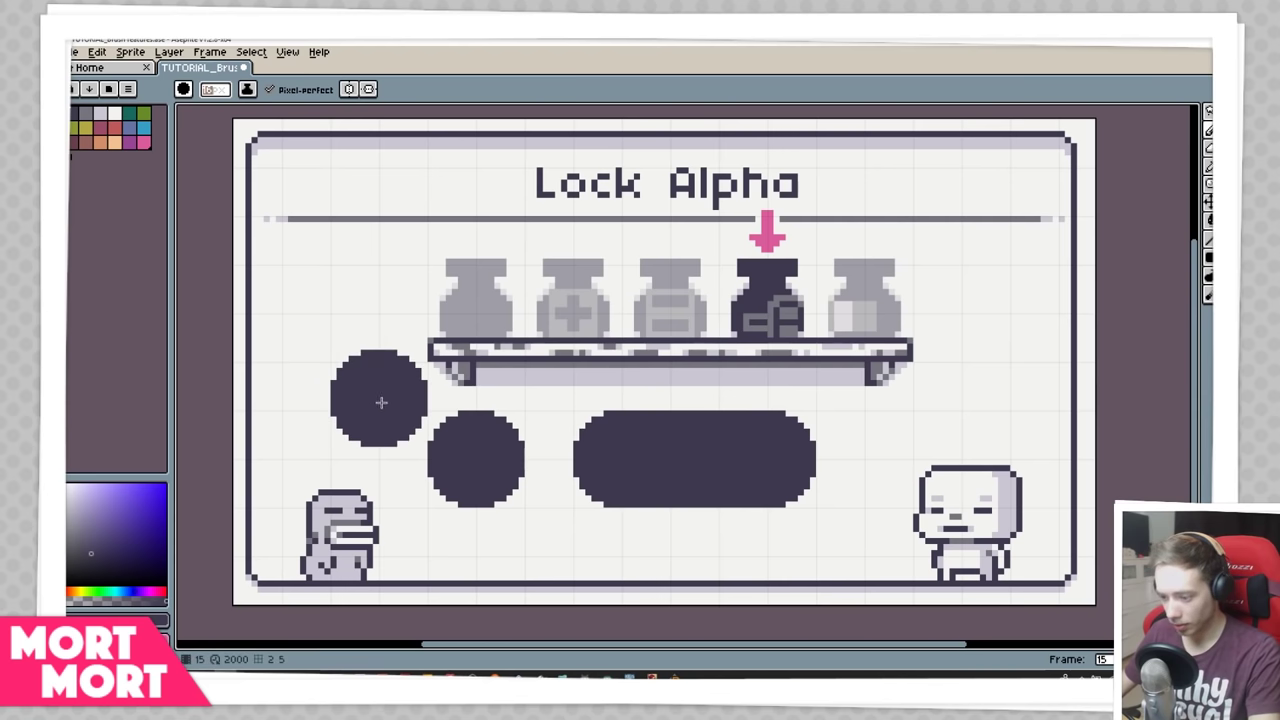
pyautogui.moveTo(355, 404); pyautogui.dragTo(330, 361)
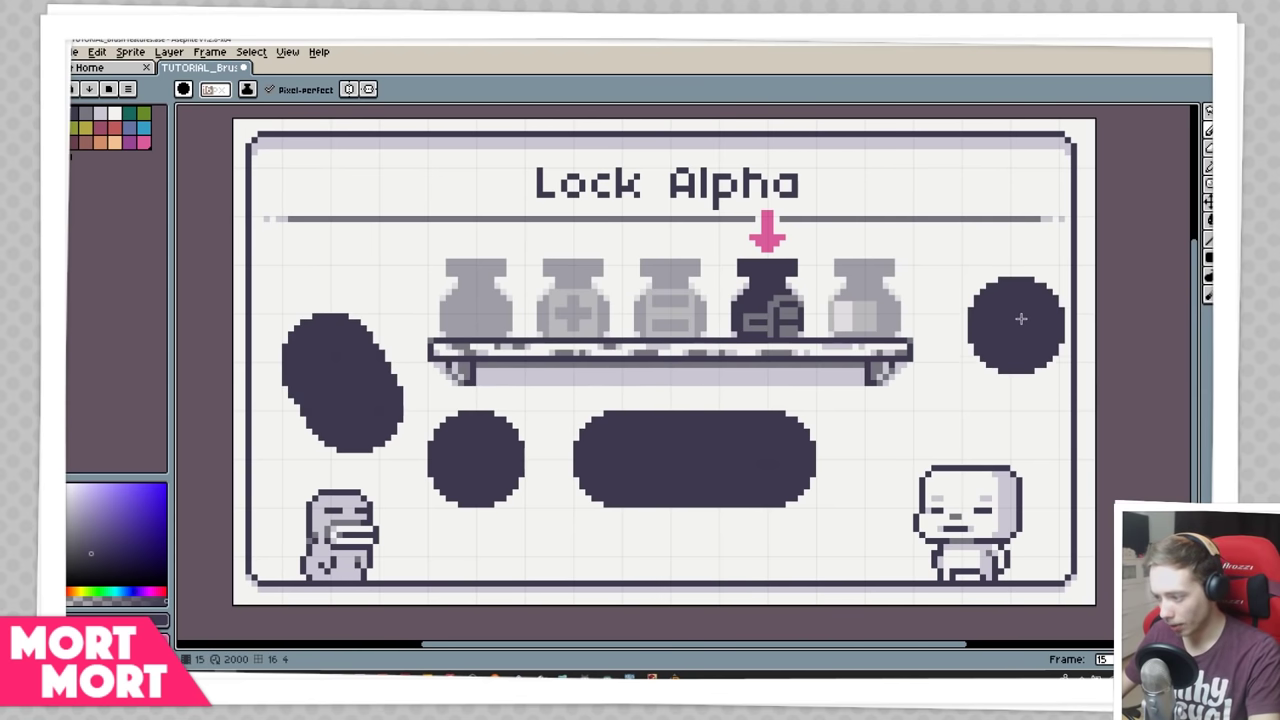
pyautogui.moveTo(995, 290); pyautogui.dragTo(996, 352)
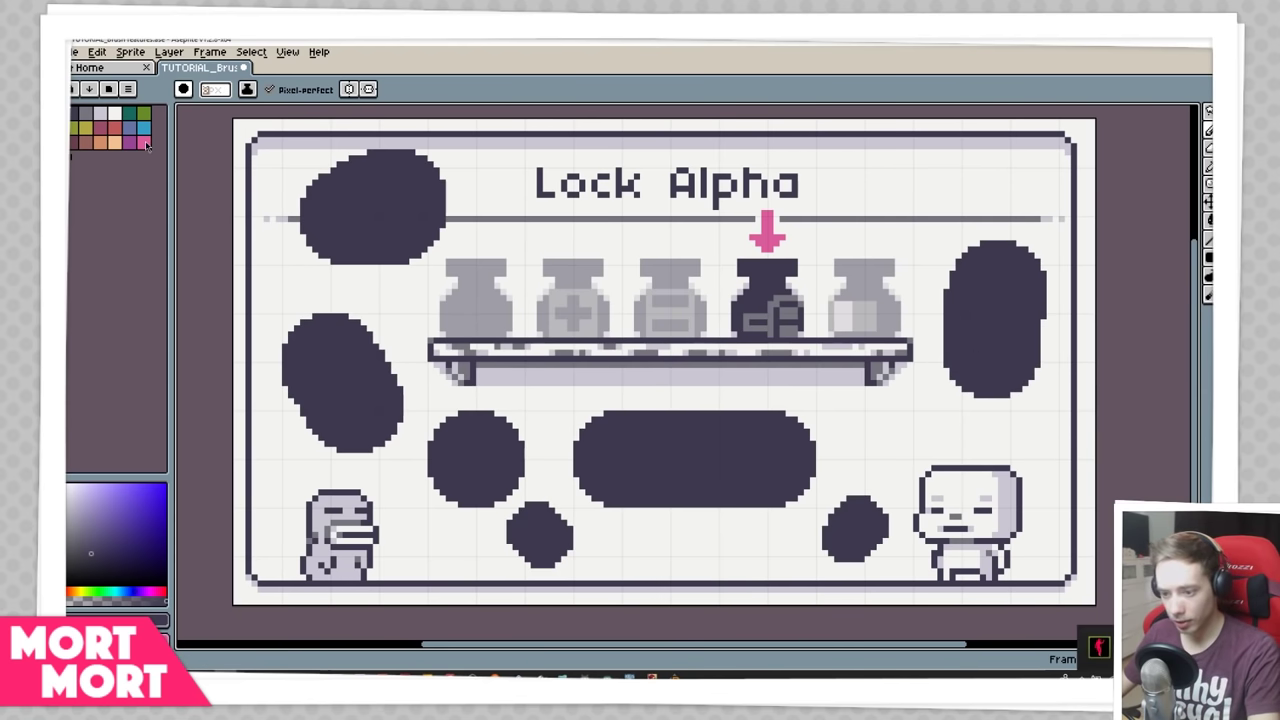
# - Switch the ink to Lock Alpha and paint pink over the dark blobs below and beside the shelf
pyautogui.click(143, 142)
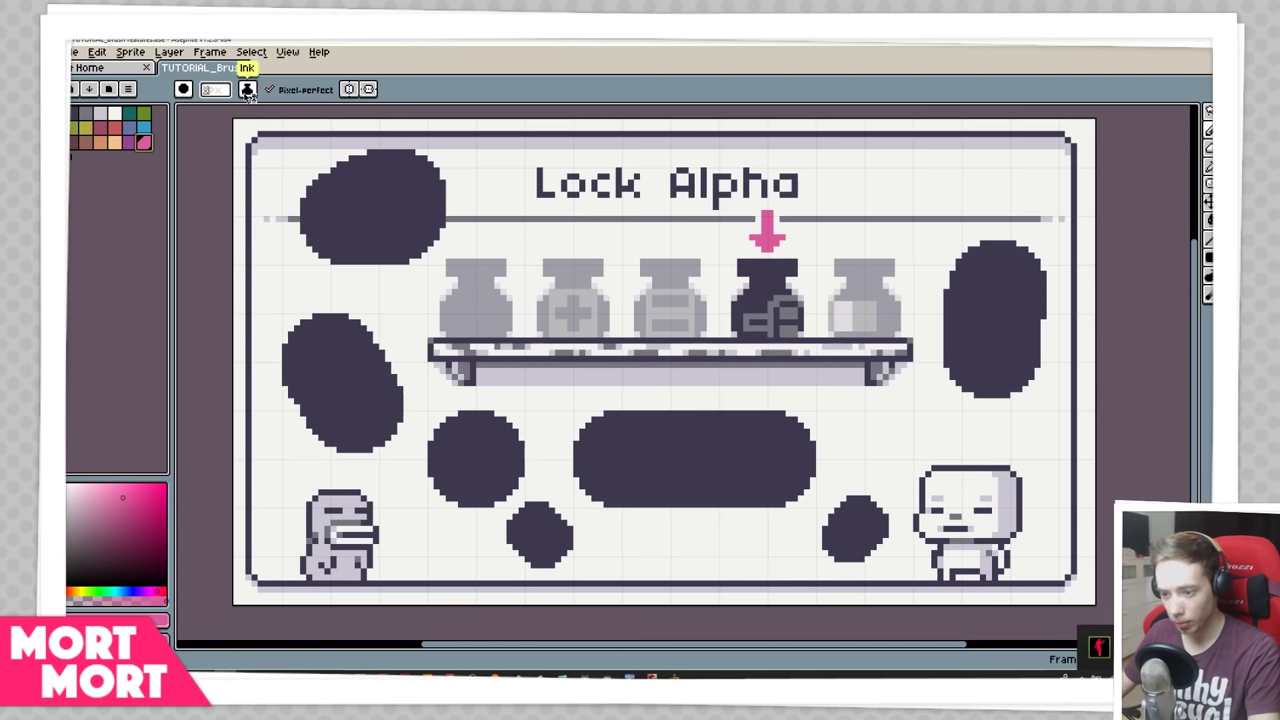
pyautogui.click(247, 91)
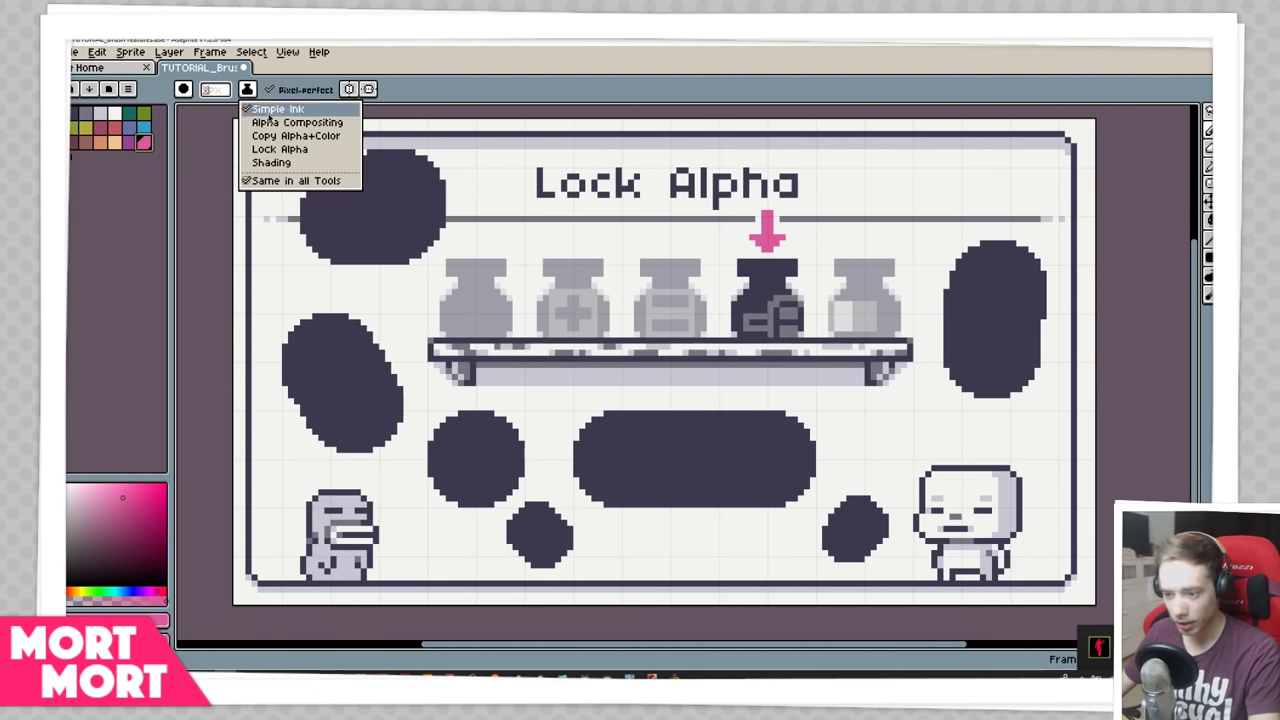
pyautogui.click(280, 149)
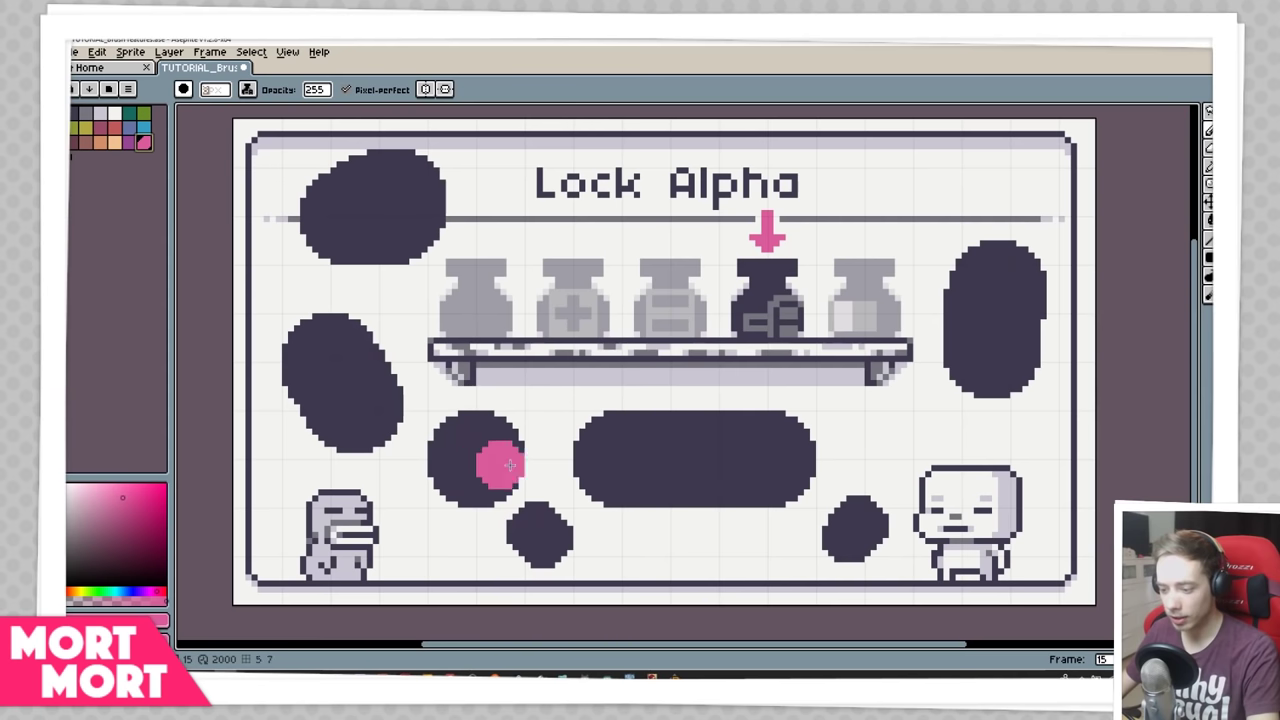
pyautogui.moveTo(586, 471)
pyautogui.mouseDown()
pyautogui.moveTo(605, 423)
pyautogui.moveTo(597, 488)
pyautogui.moveTo(623, 433)
pyautogui.moveTo(628, 516)
pyautogui.moveTo(733, 513)
pyautogui.moveTo(690, 440)
pyautogui.mouseUp()
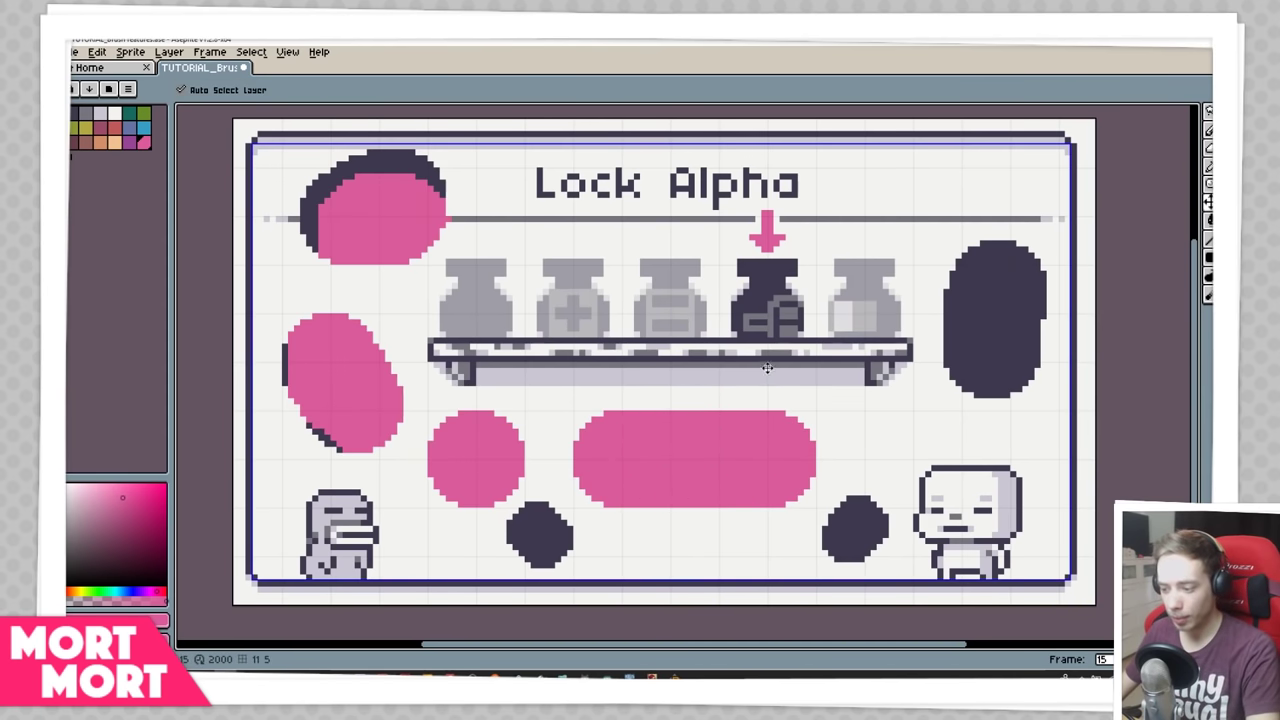
# - Undo the pink strokes on the dark blobs
pyautogui.hotkey('ctrl', 'z')
pyautogui.hotkey('ctrl', 'z')
pyautogui.hotkey('ctrl', 'z')
pyautogui.hotkey('ctrl', 'z')
pyautogui.hotkey('ctrl', 'z')
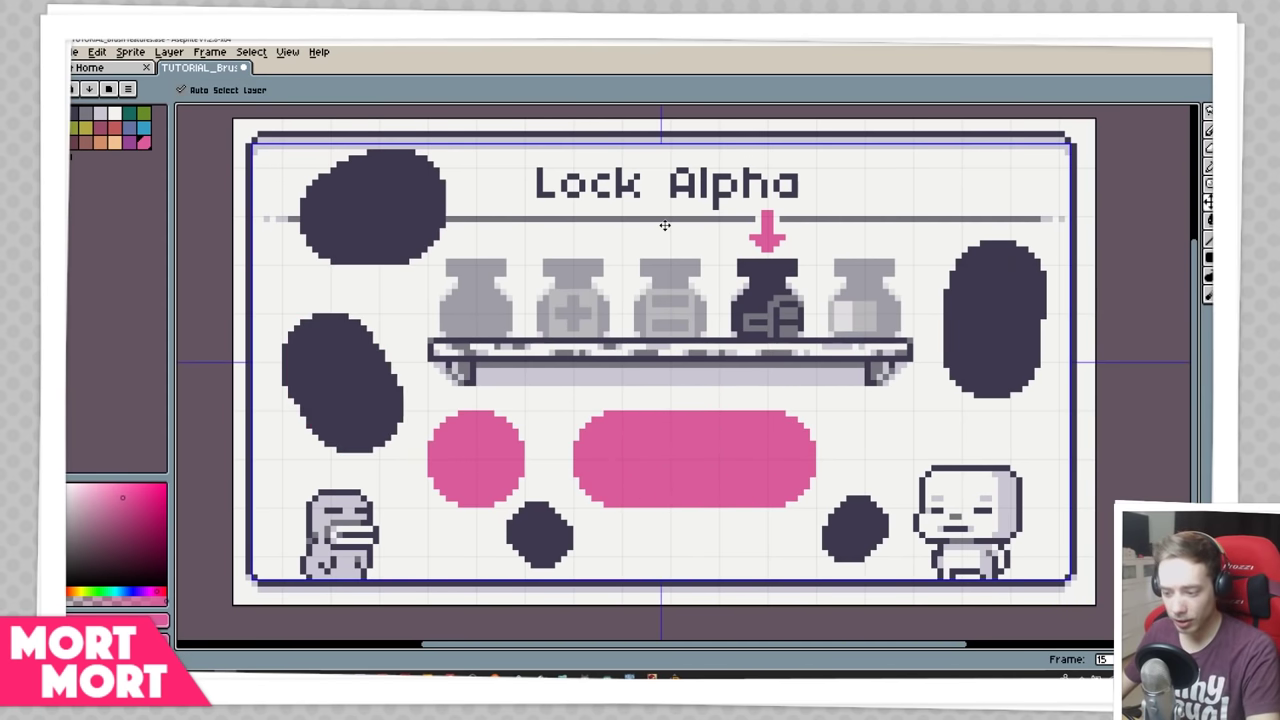
# - Paint grey highlights on the upper parts of the large dark blobs using Lock Alpha
pyautogui.click(85, 113)
pyautogui.press('b')
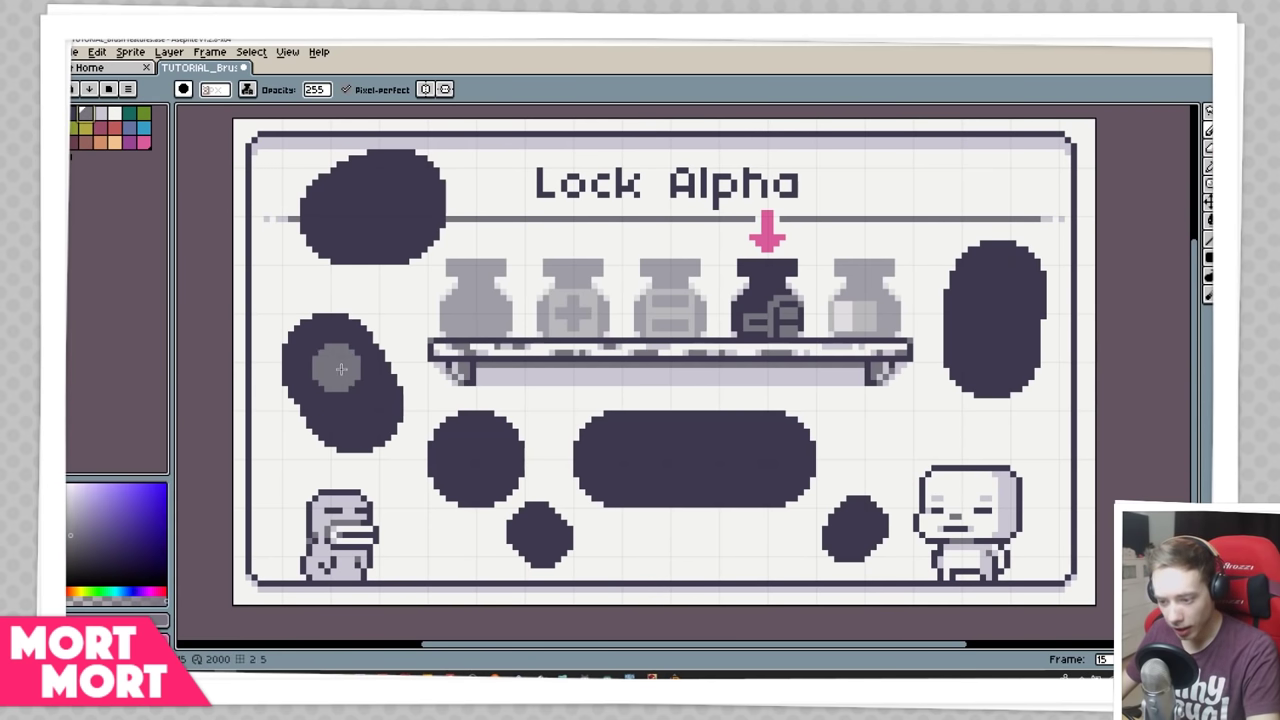
pyautogui.moveTo(337, 366)
pyautogui.mouseDown()
pyautogui.moveTo(337, 343)
pyautogui.moveTo(372, 386)
pyautogui.moveTo(317, 349)
pyautogui.moveTo(343, 337)
pyautogui.mouseUp()
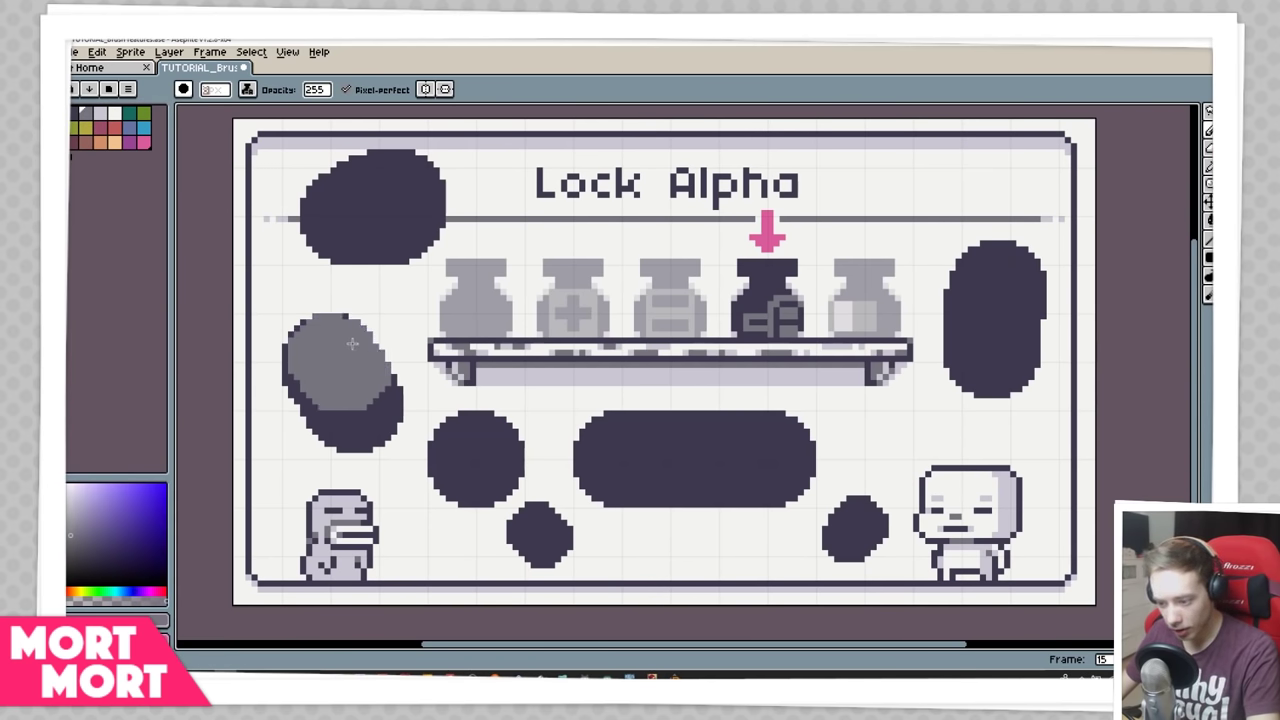
pyautogui.moveTo(385, 182)
pyautogui.mouseDown()
pyautogui.moveTo(397, 212)
pyautogui.moveTo(411, 183)
pyautogui.moveTo(366, 177)
pyautogui.moveTo(340, 219)
pyautogui.mouseUp()
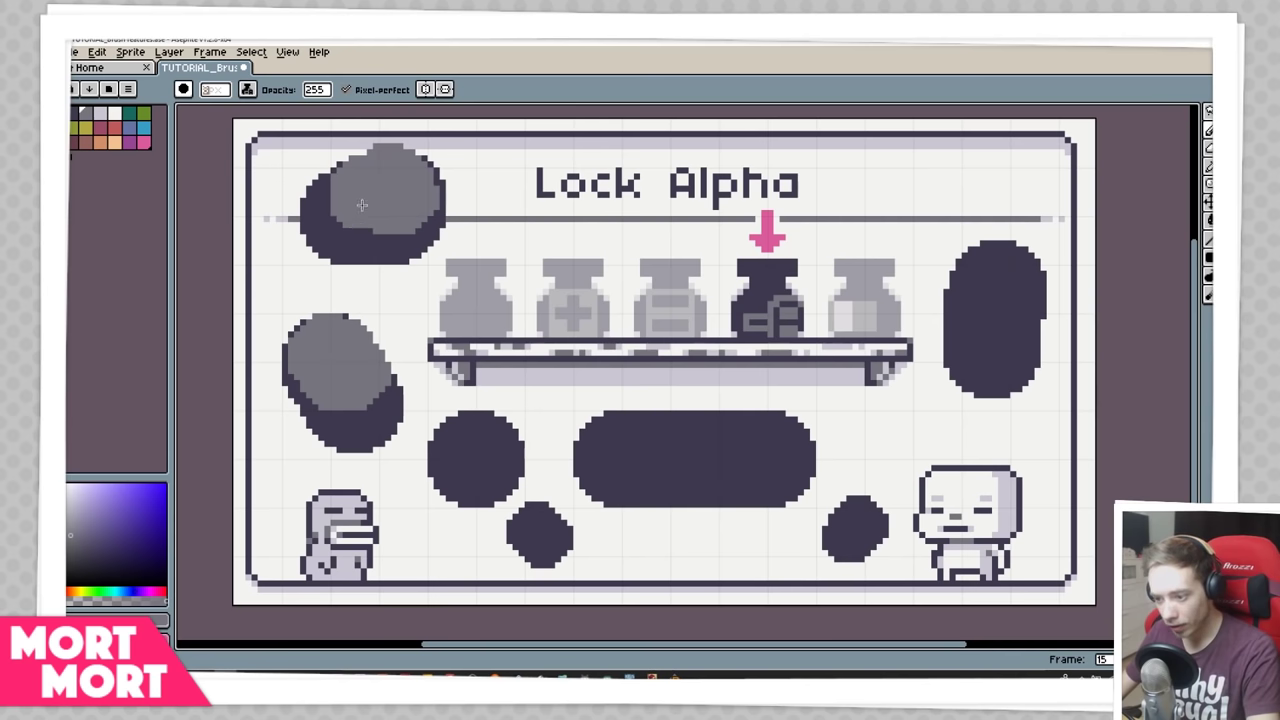
pyautogui.moveTo(1018, 265)
pyautogui.mouseDown()
pyautogui.moveTo(1011, 313)
pyautogui.moveTo(1026, 291)
pyautogui.moveTo(1001, 262)
pyautogui.moveTo(987, 279)
pyautogui.moveTo(996, 326)
pyautogui.moveTo(1022, 308)
pyautogui.mouseUp()
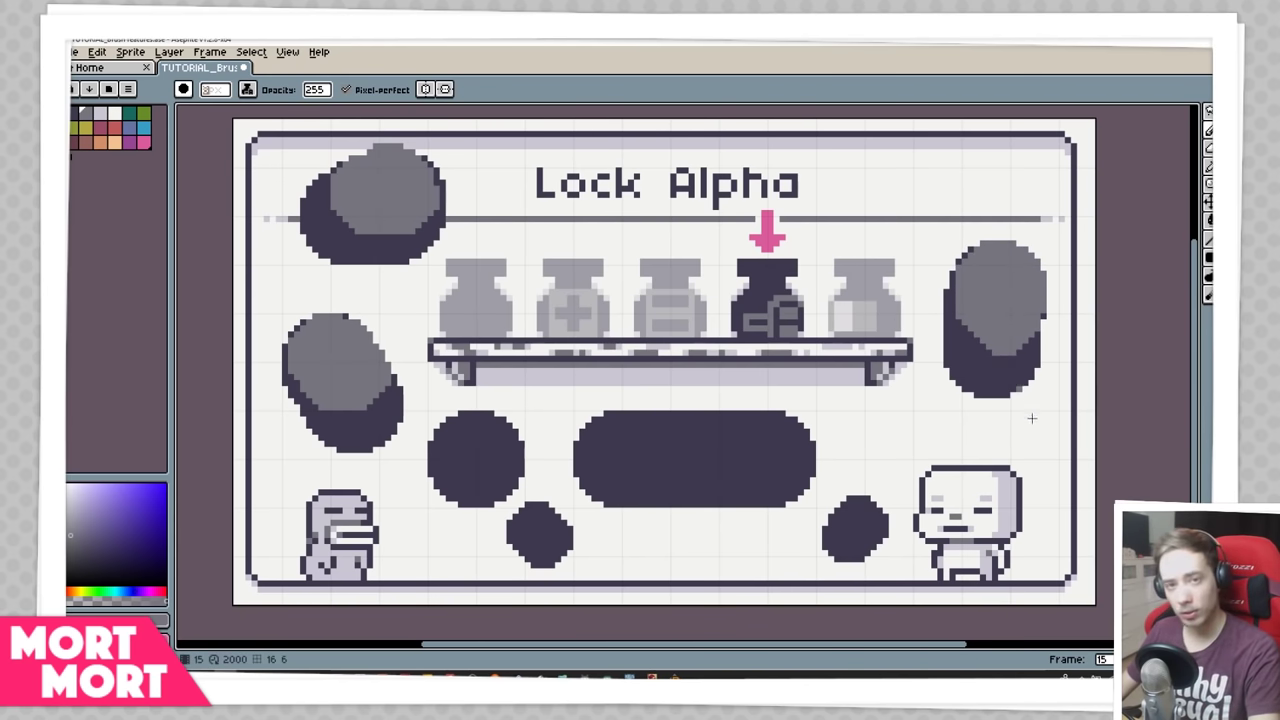
pyautogui.moveTo(764, 430)
pyautogui.mouseDown()
pyautogui.moveTo(656, 439)
pyautogui.moveTo(658, 458)
pyautogui.moveTo(749, 469)
pyautogui.moveTo(797, 440)
pyautogui.mouseUp()
# - Try painting a grey highlight on the round blob below the shelf with Simple Ink, and undo it
pyautogui.click(247, 89)
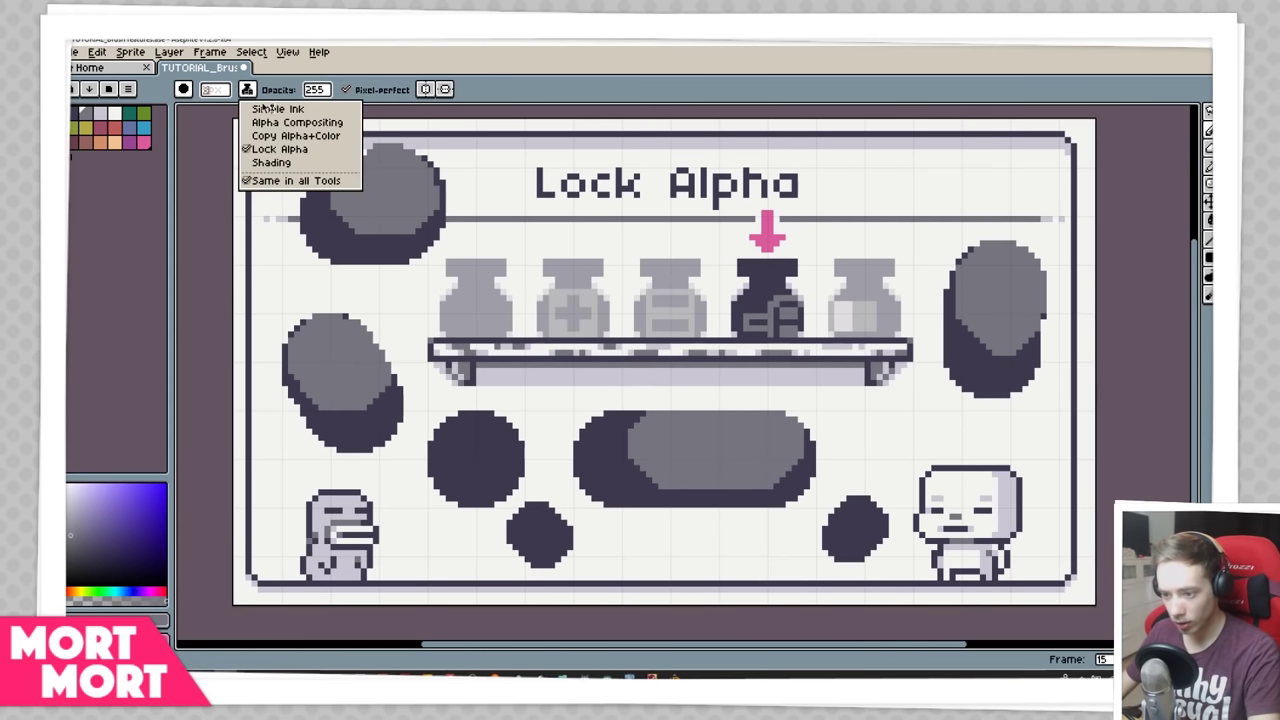
pyautogui.click(272, 149)
pyautogui.moveTo(478, 458); pyautogui.dragTo(466, 441)
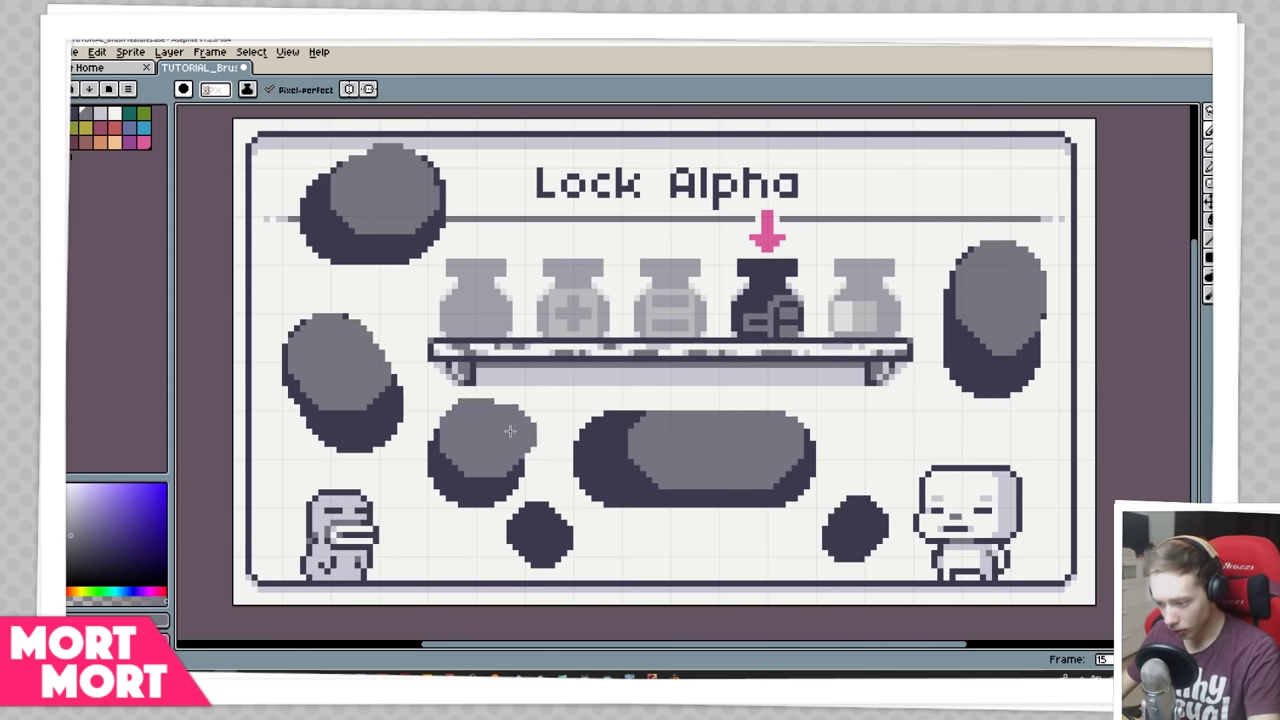
pyautogui.hotkey('ctrl', 'z')
pyautogui.press('v')
pyautogui.press('b')
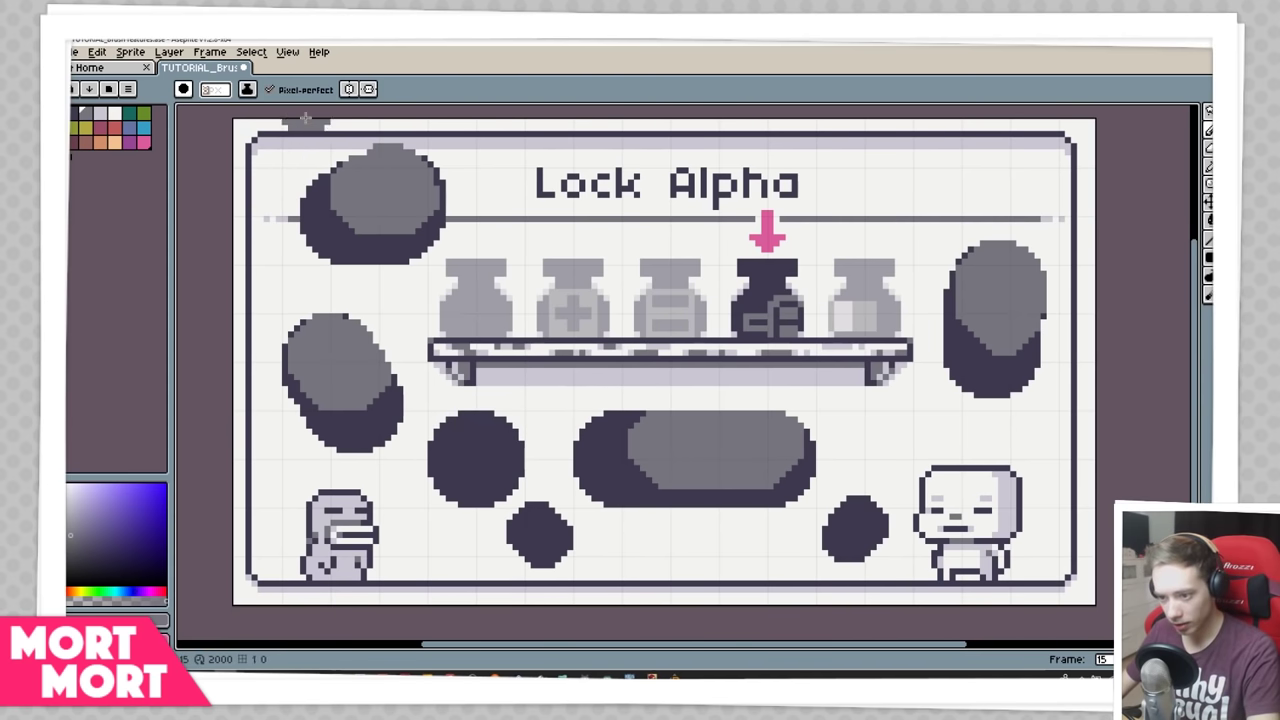
# - Switch back to Lock Alpha and paint a grey highlight on the round blob below the shelf
pyautogui.click(247, 89)
pyautogui.click(274, 163)
pyautogui.moveTo(478, 452); pyautogui.dragTo(470, 440)
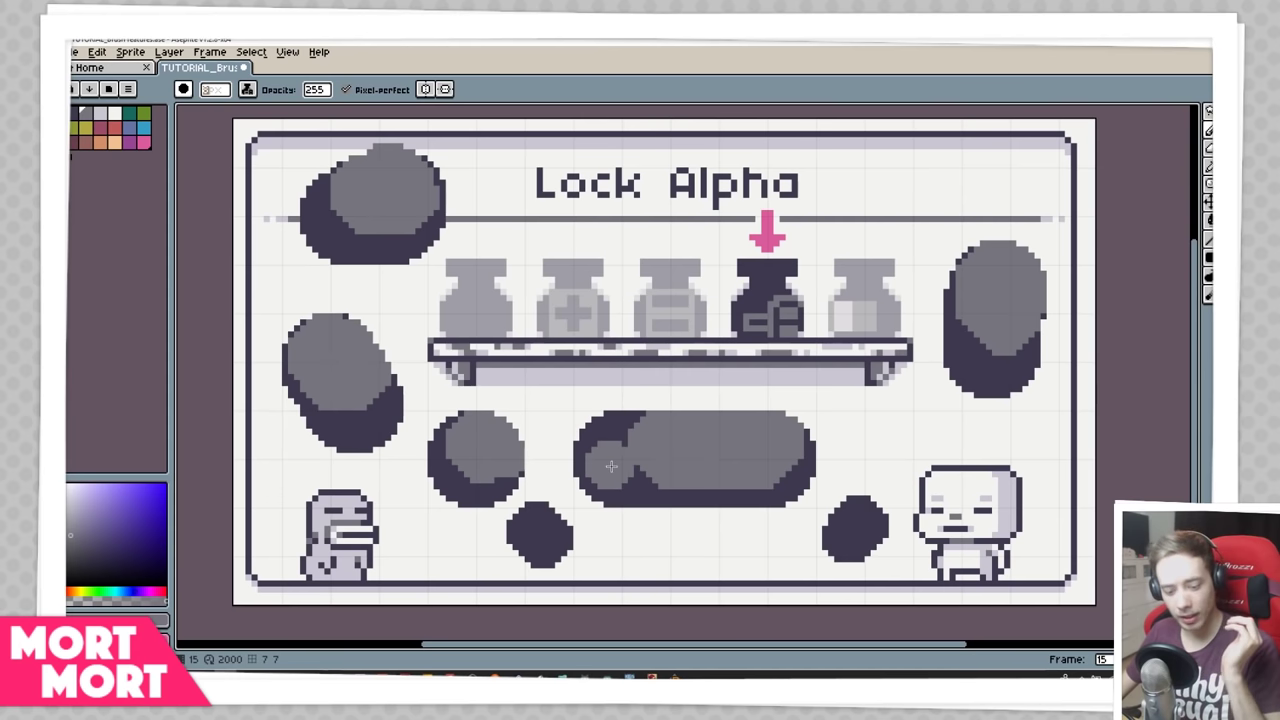
# - Extend the grey highlight toward the dark end of the wide rounded blob below the shelf using Lock Alpha
pyautogui.moveTo(611, 466); pyautogui.dragTo(628, 434)
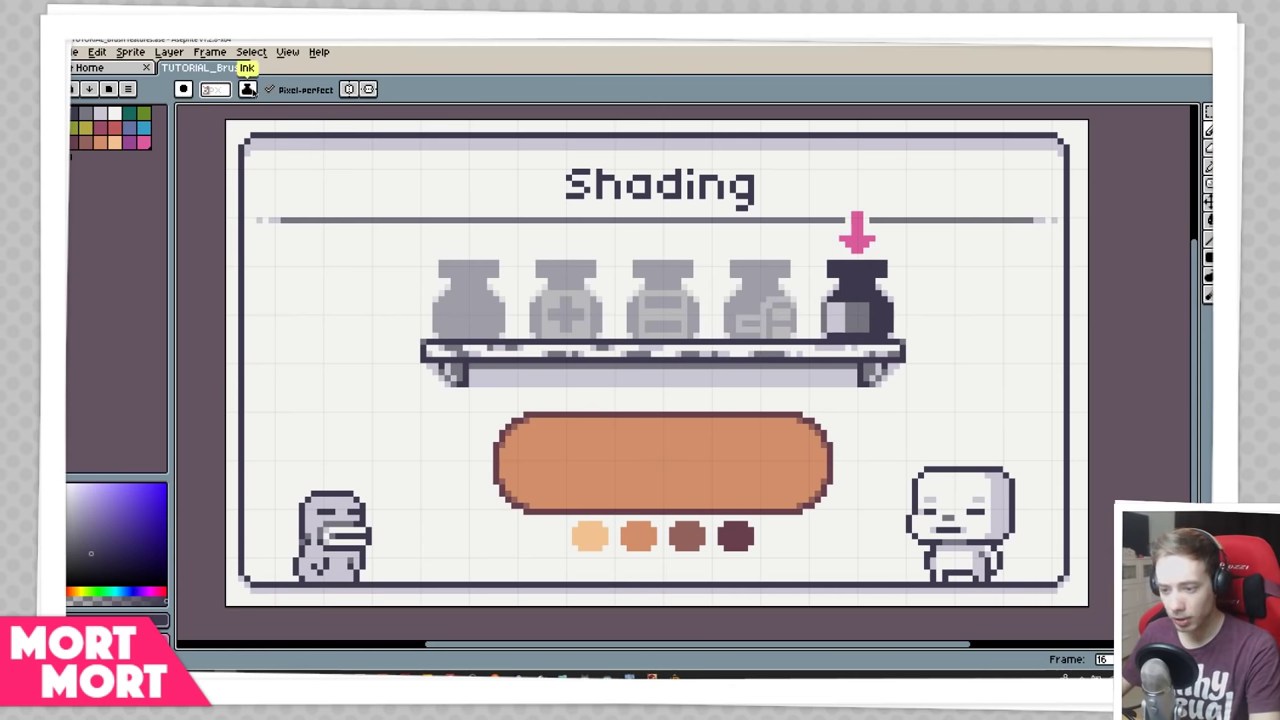
# - Switch the ink to Shading and define its ramp from the four dark-brown to peach palette colours
pyautogui.click(248, 90)
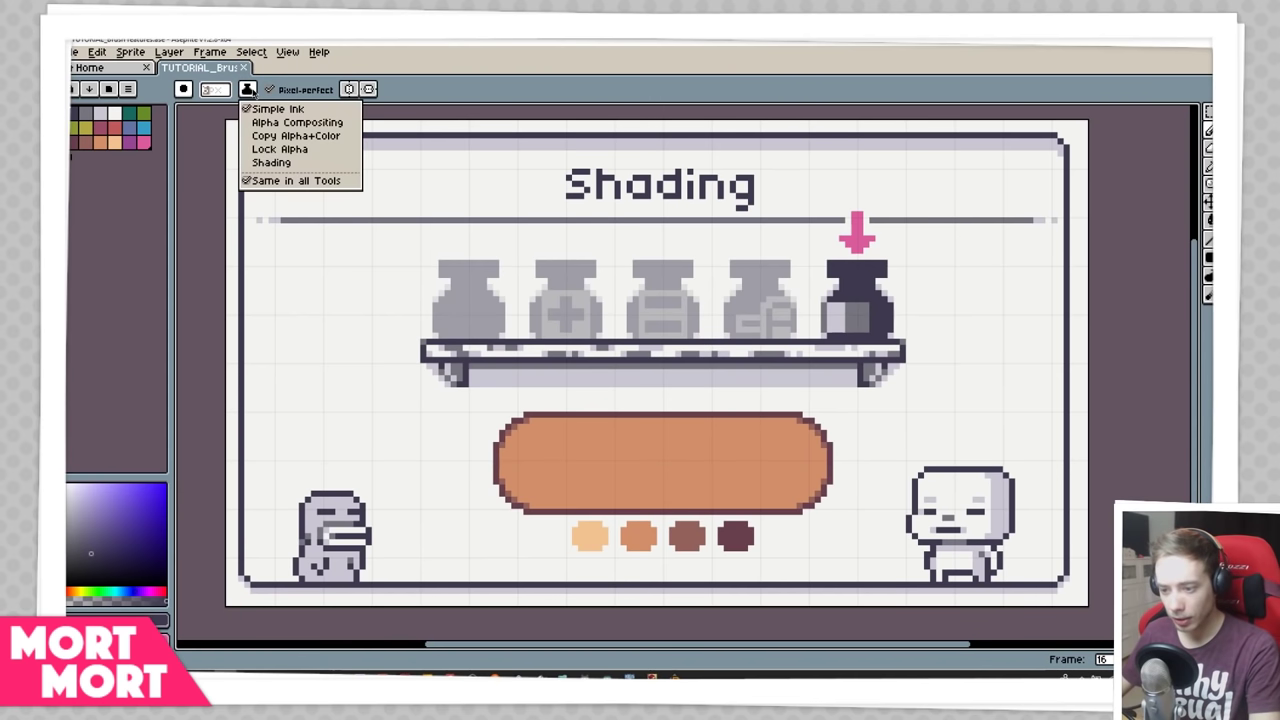
pyautogui.click(272, 163)
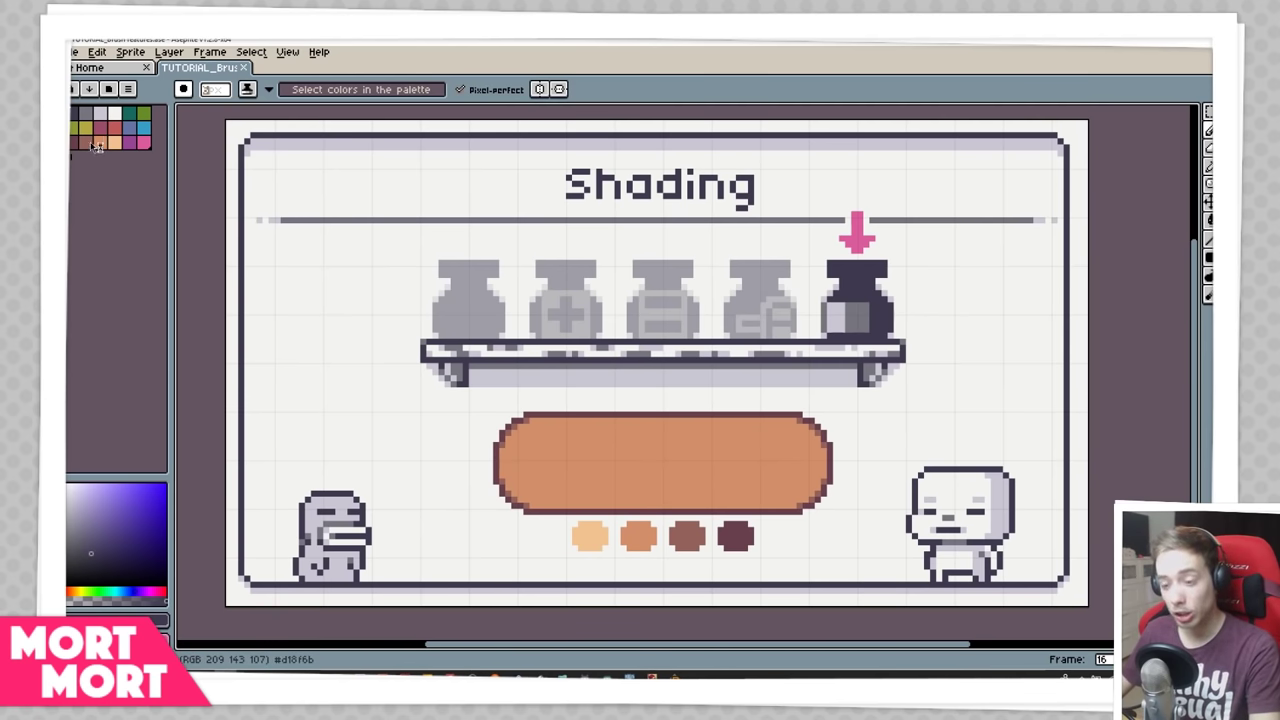
pyautogui.moveTo(119, 148); pyautogui.dragTo(75, 148)
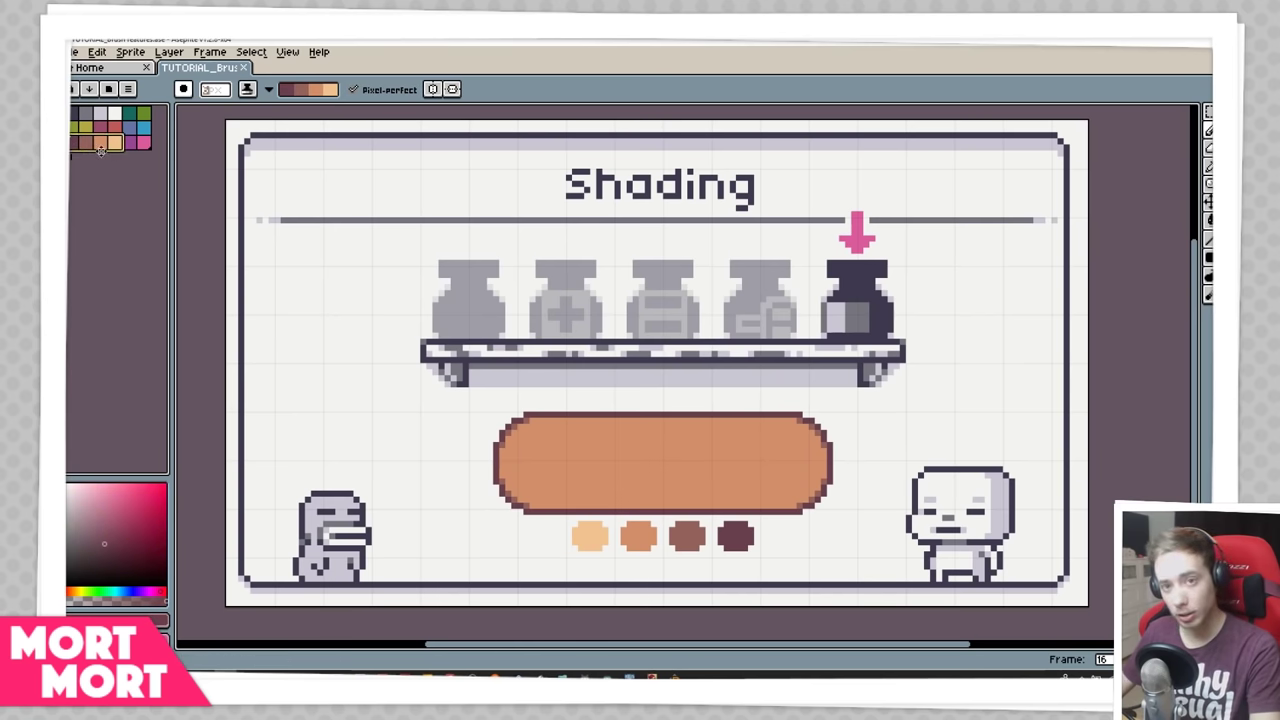
# - Paint diagonal light and dark strokes across the orange rounded bar and the four colour dots beneath it using Shading ink
pyautogui.moveTo(644, 408)
pyautogui.mouseDown()
pyautogui.moveTo(762, 522)
pyautogui.moveTo(610, 420)
pyautogui.moveTo(585, 418)
pyautogui.mouseUp()
pyautogui.moveTo(735, 540); pyautogui.dragTo(766, 559)
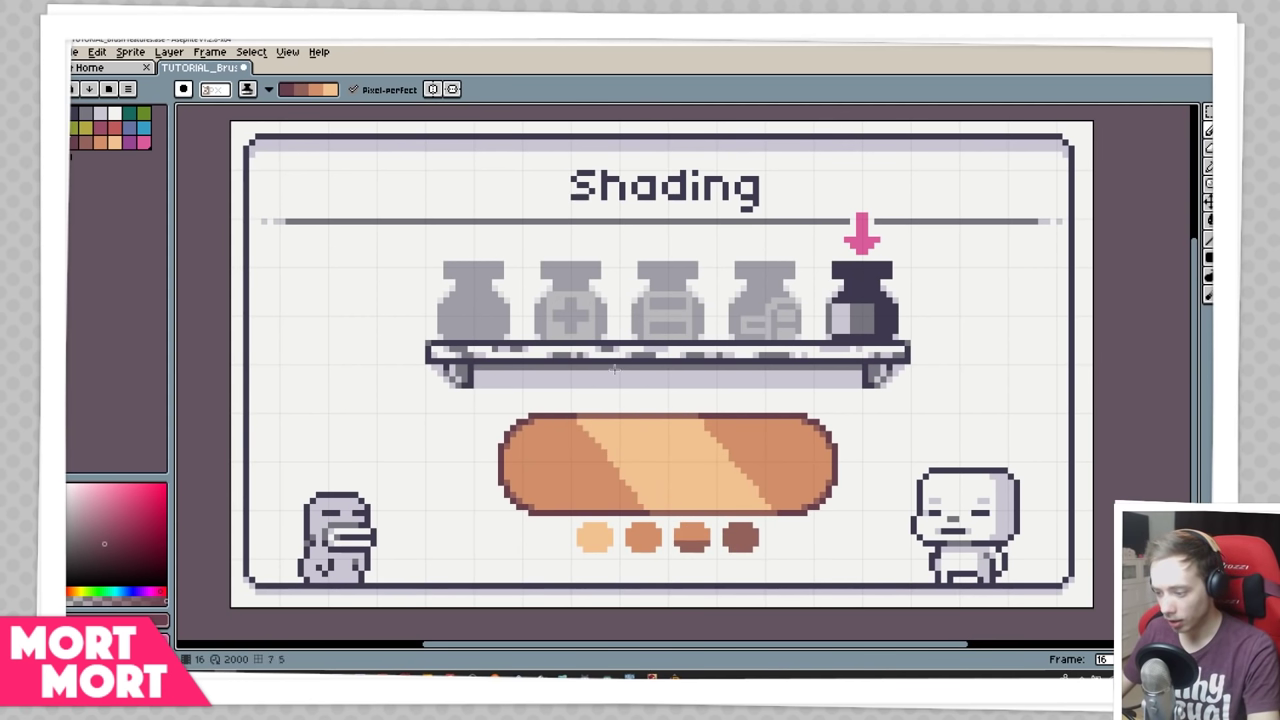
pyautogui.hotkey('ctrl', 'z')
pyautogui.hotkey('ctrl', 'y')
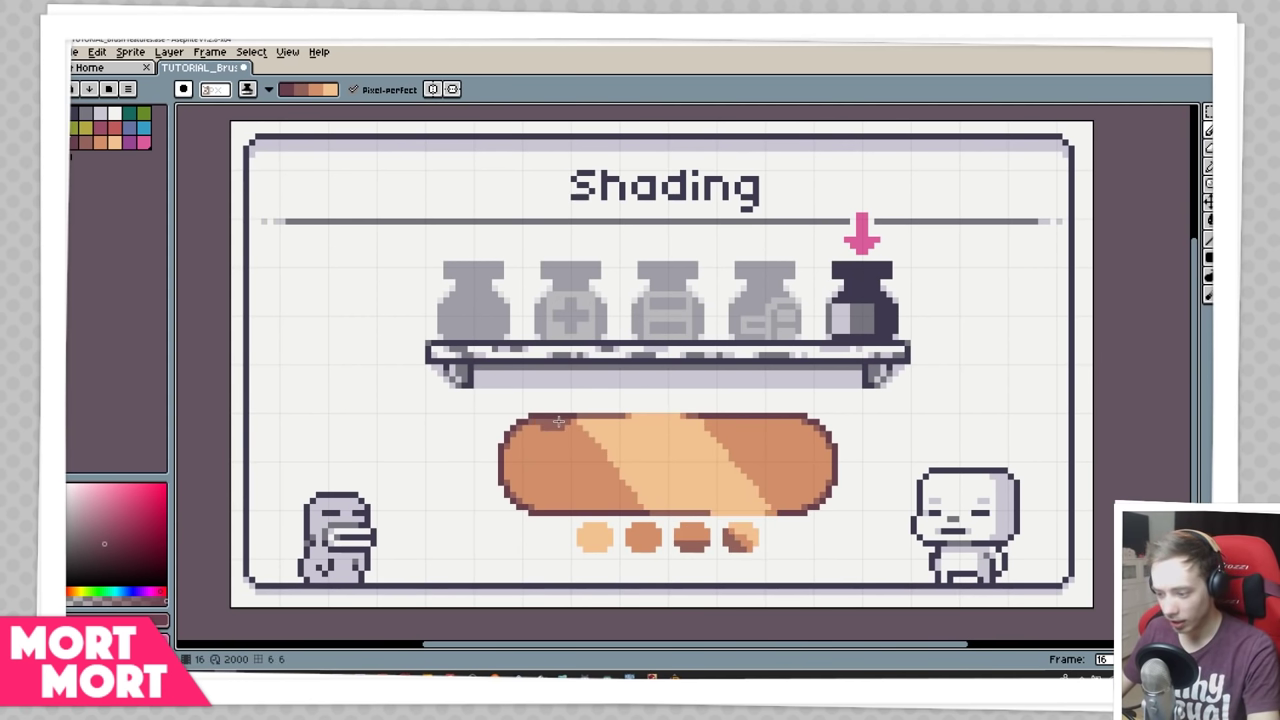
pyautogui.moveTo(500, 442); pyautogui.dragTo(555, 515)
pyautogui.moveTo(778, 506); pyautogui.dragTo(712, 414)
pyautogui.moveTo(524, 420); pyautogui.dragTo(638, 540)
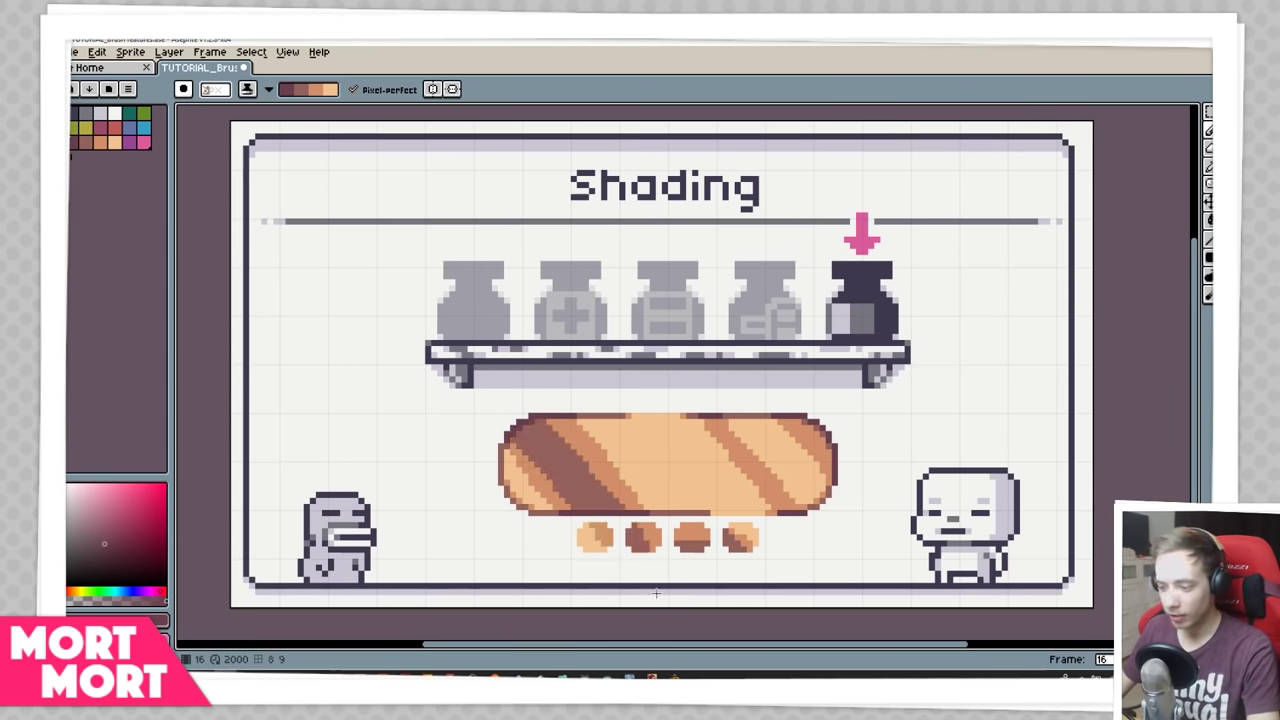
pyautogui.moveTo(524, 420); pyautogui.dragTo(598, 540)
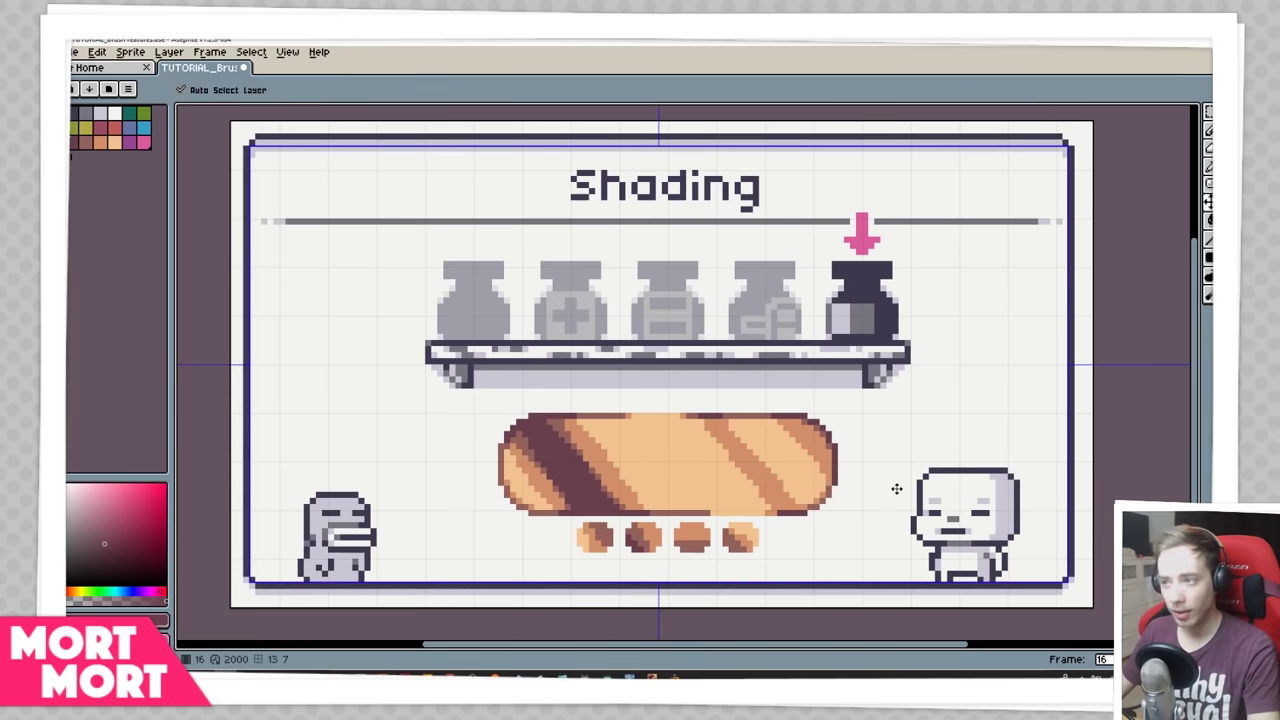
# - Undo all shading strokes on the orange bar and colour dots, and clear the selection around the dots
pyautogui.hotkey('ctrl', 'z')
pyautogui.hotkey('ctrl', 'z')
pyautogui.hotkey('ctrl', 'z')
pyautogui.hotkey('ctrl', 'z')
pyautogui.hotkey('ctrl', 'z')
pyautogui.hotkey('ctrl', 'z')
pyautogui.hotkey('ctrl', 'z')
pyautogui.hotkey('ctrl', 'z')
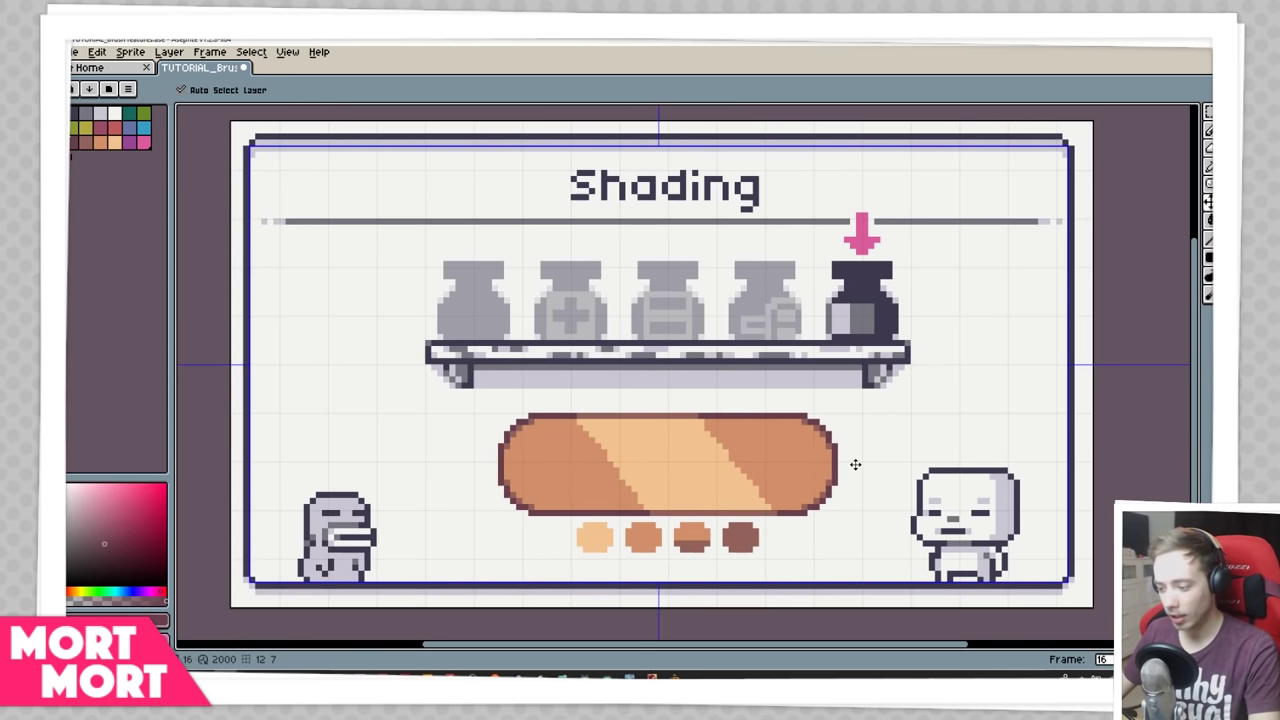
pyautogui.press('b')
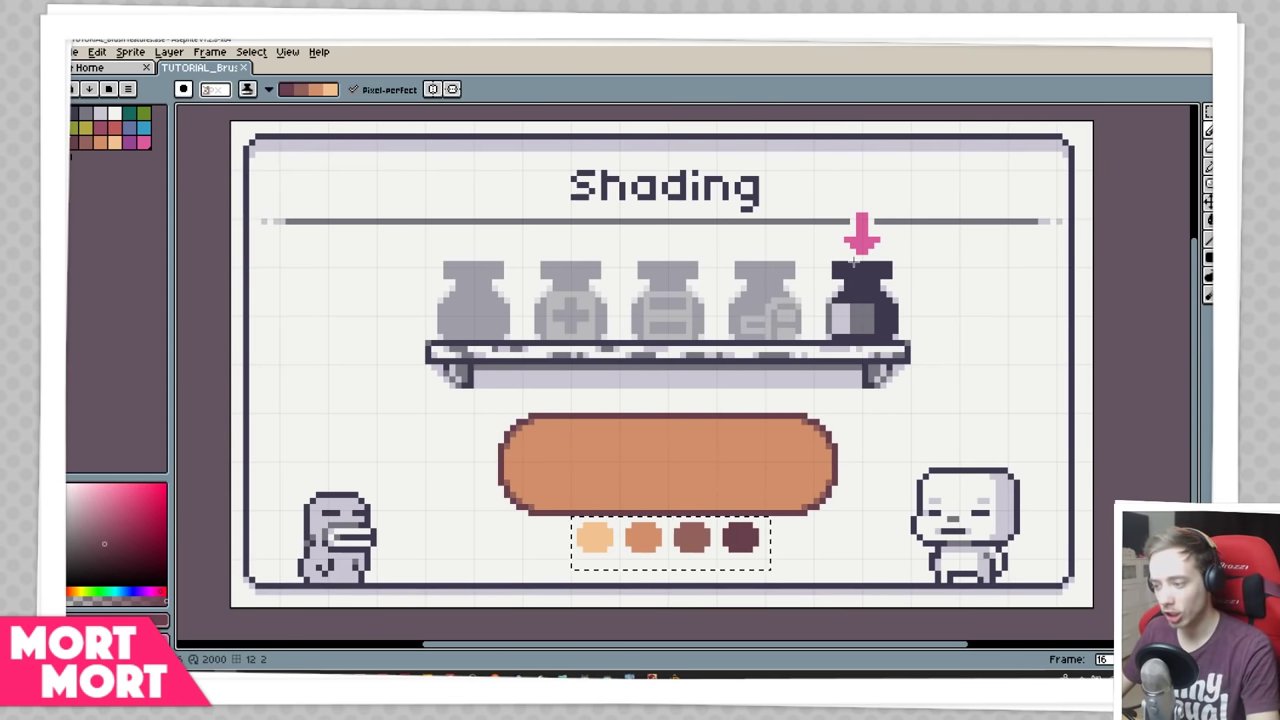
pyautogui.hotkey('ctrl', 'd')
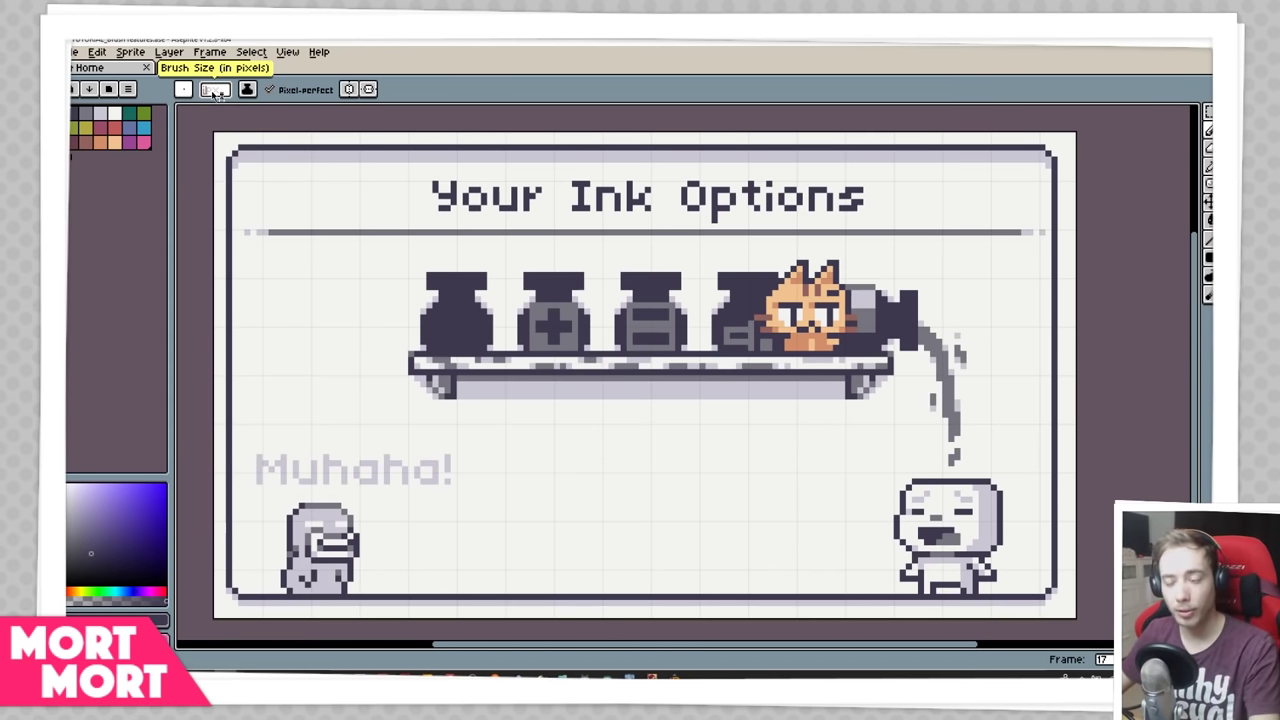
# - Open the saved custom brushes and view the saved parameters of the brick-texture brush
pyautogui.click(185, 90)
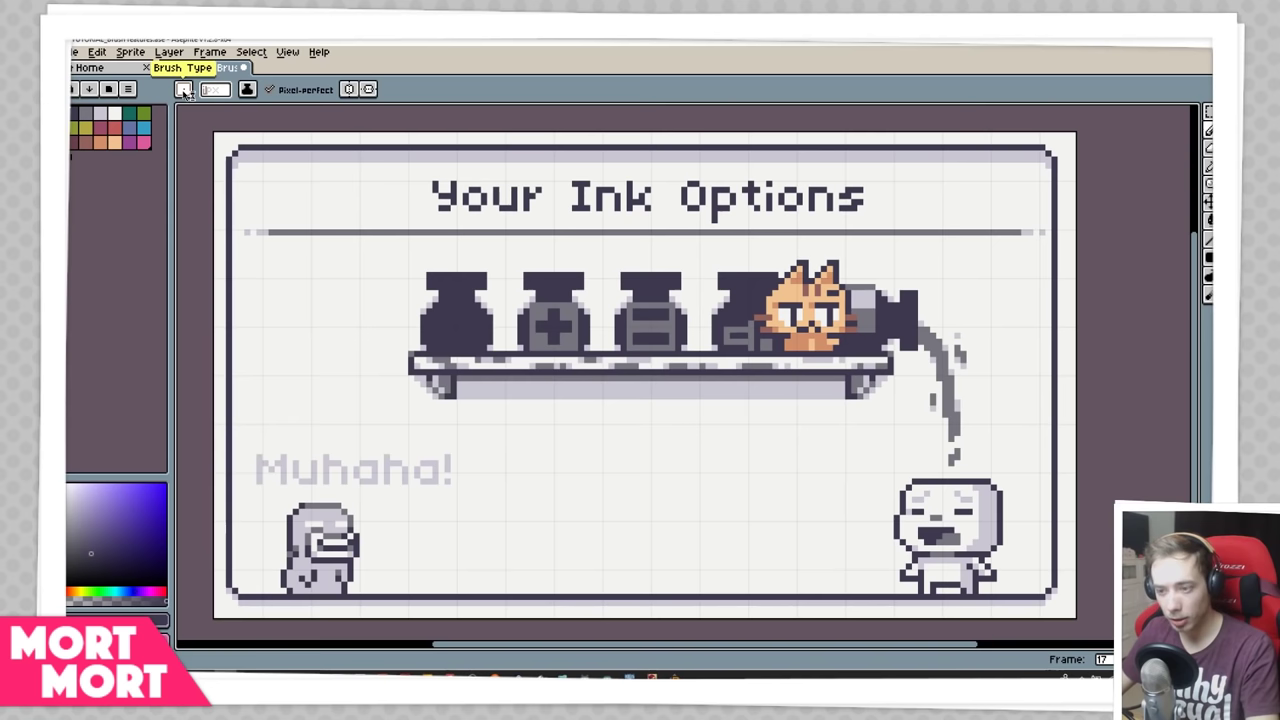
pyautogui.click(184, 90)
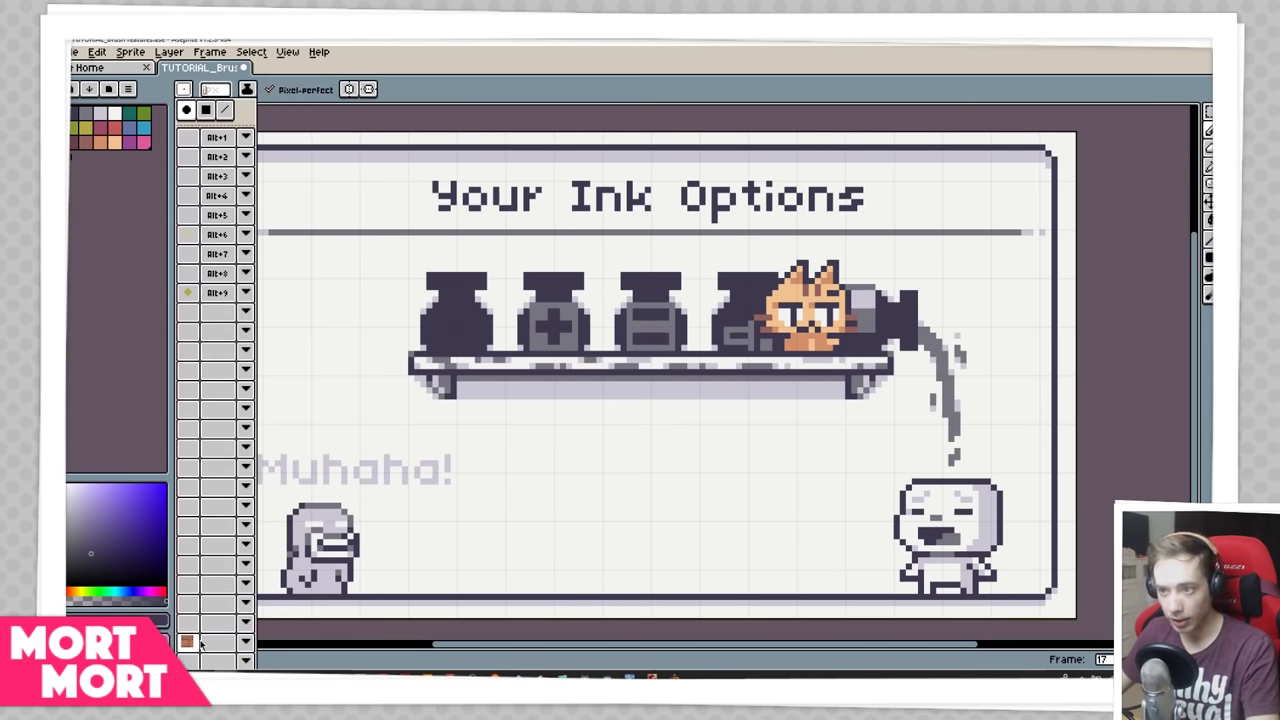
pyautogui.click(246, 643)
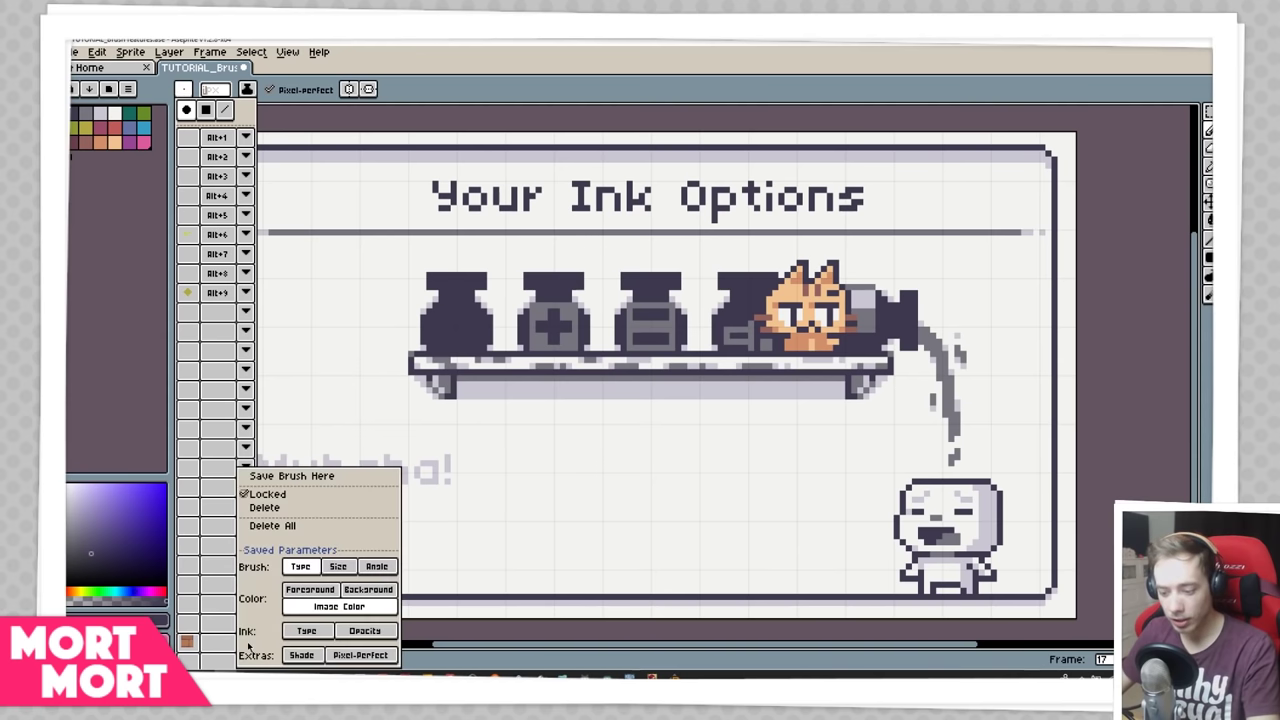
pyautogui.click(311, 507)
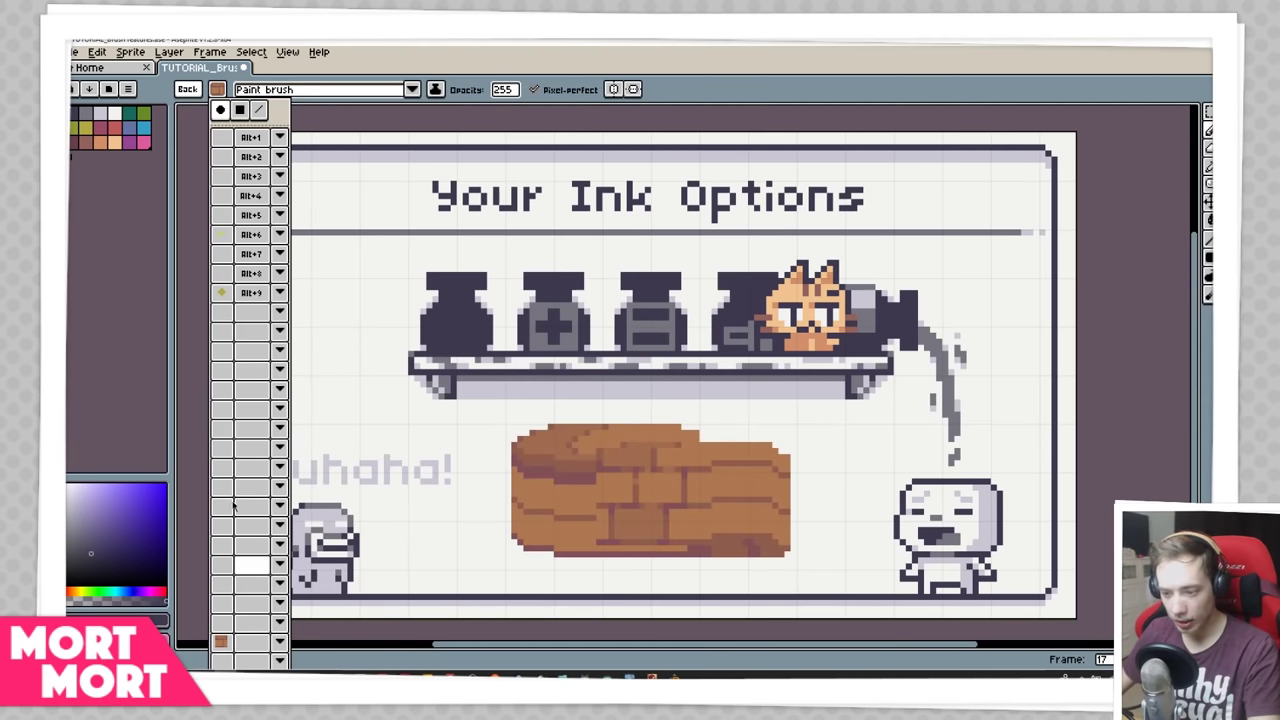
# - Pick the custom brush saved in the Alt+9 slot and paint a short stroke beside the ink bottle shelf
pyautogui.click(222, 293)
pyautogui.moveTo(365, 322)
pyautogui.mouseDown()
pyautogui.moveTo(291, 362)
pyautogui.moveTo(283, 390)
pyautogui.moveTo(395, 420)
pyautogui.moveTo(333, 313)
pyautogui.mouseUp()
pyautogui.press('Tab')
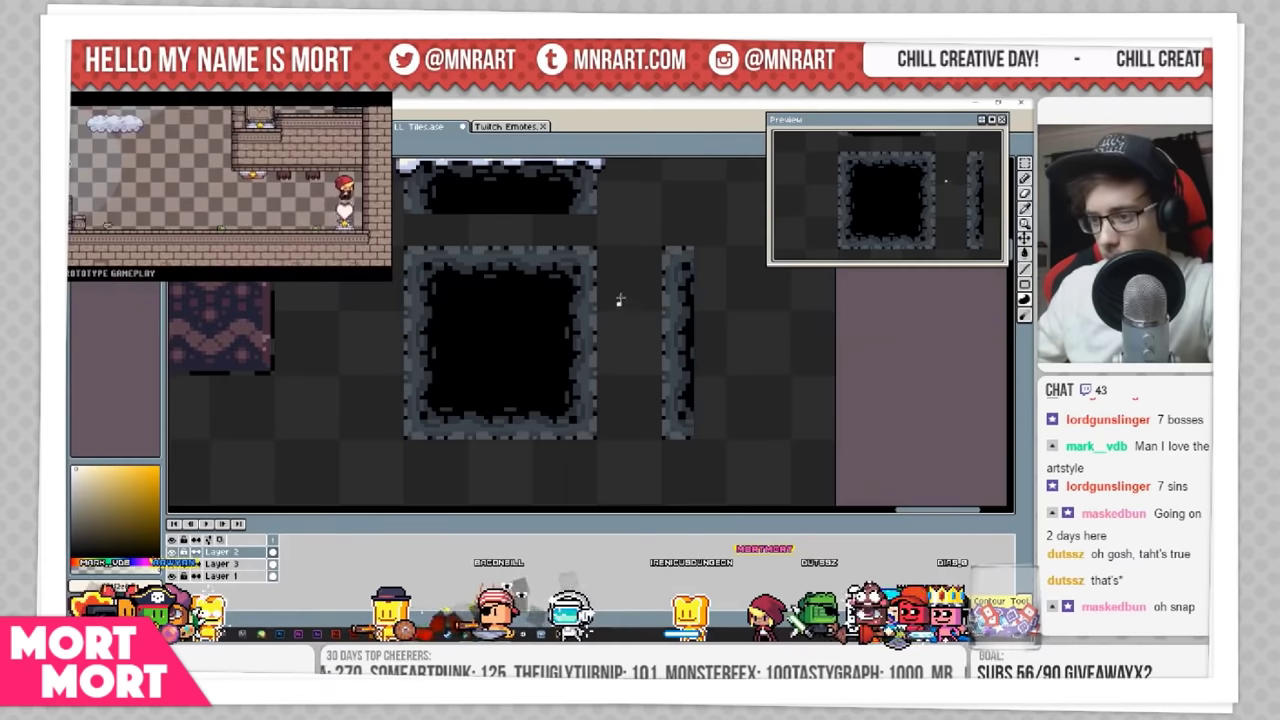
# - Copy the right edge of the square stone tile onto the narrow vertical strip to complete its right side, and deselect
pyautogui.moveTo(624, 222); pyautogui.dragTo(568, 470)
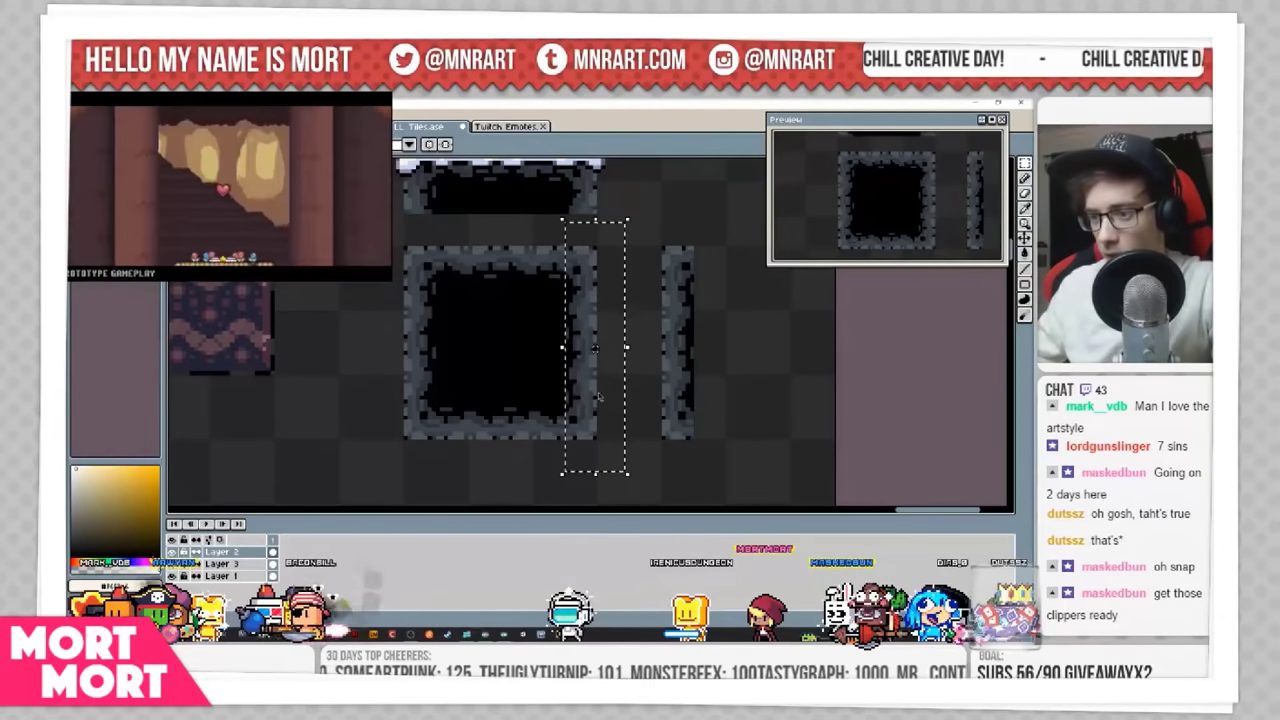
pyautogui.moveTo(590, 360); pyautogui.dragTo(716, 377)
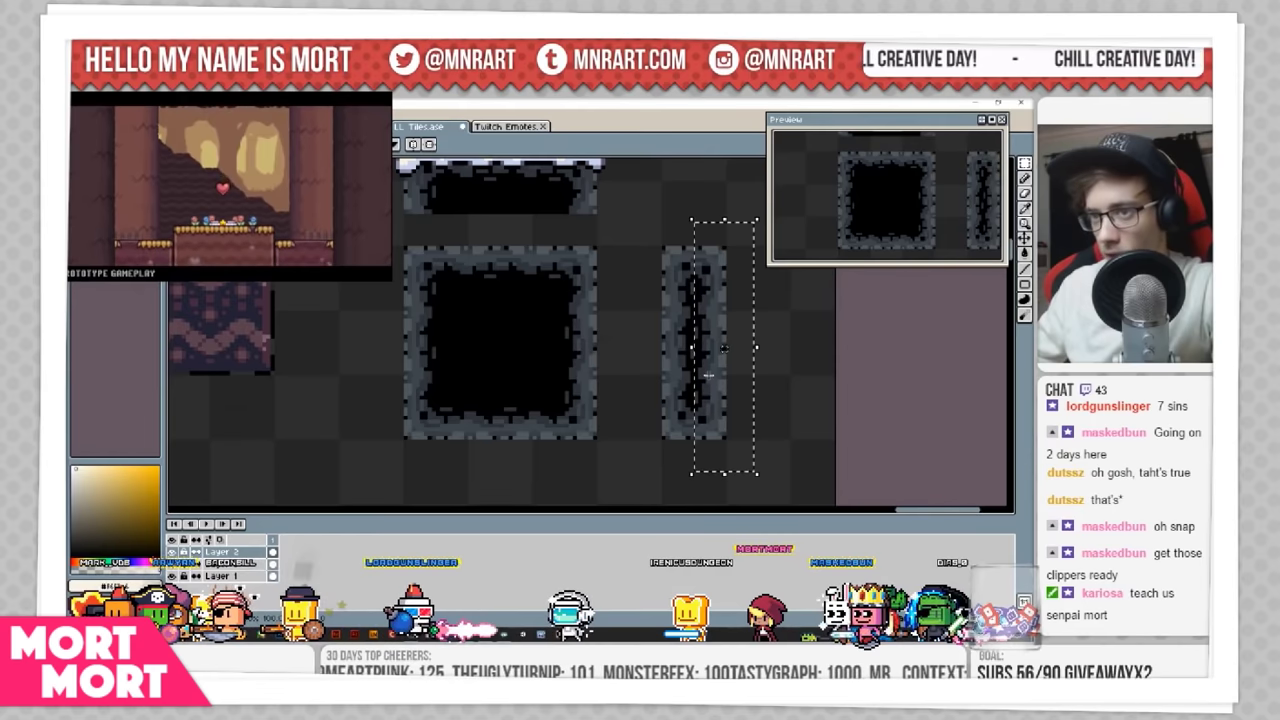
pyautogui.moveTo(770, 414); pyautogui.dragTo(743, 354)
# - Select the top edges of the square stone tile and the narrow column, and place a copy of them below both tiles
pyautogui.scroll(-1, 743, 354)
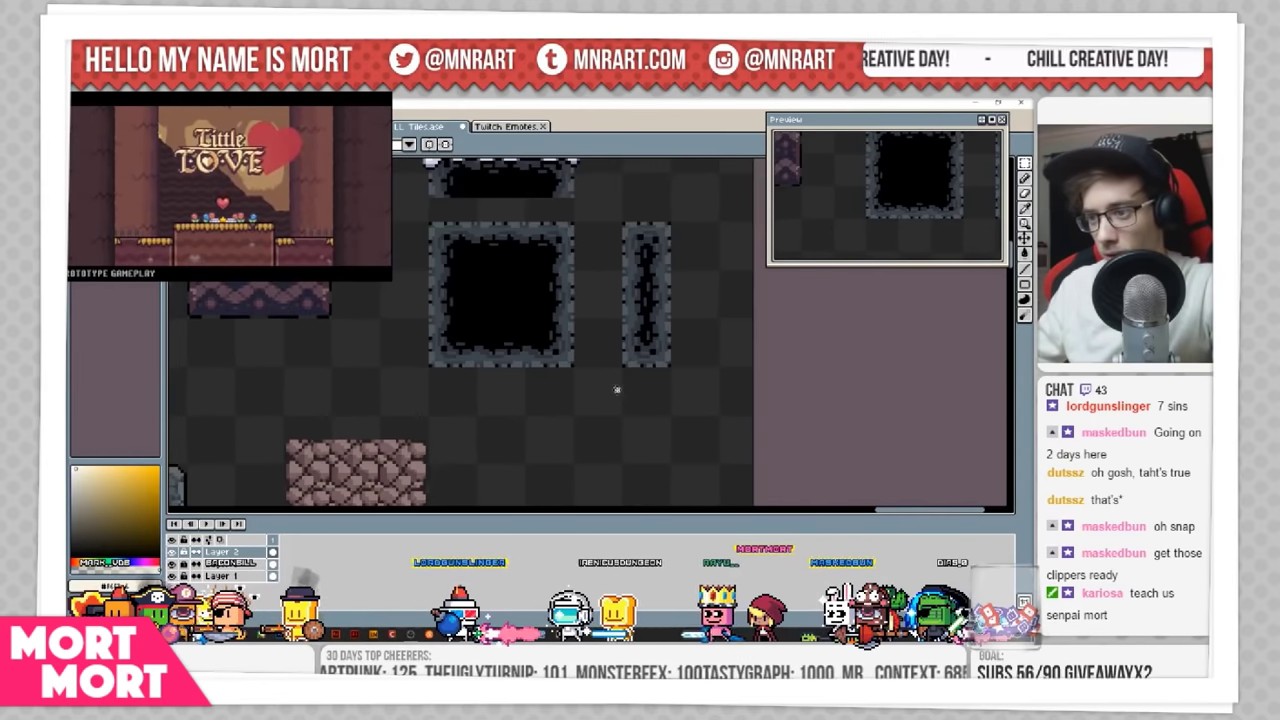
pyautogui.moveTo(690, 312); pyautogui.dragTo(642, 337)
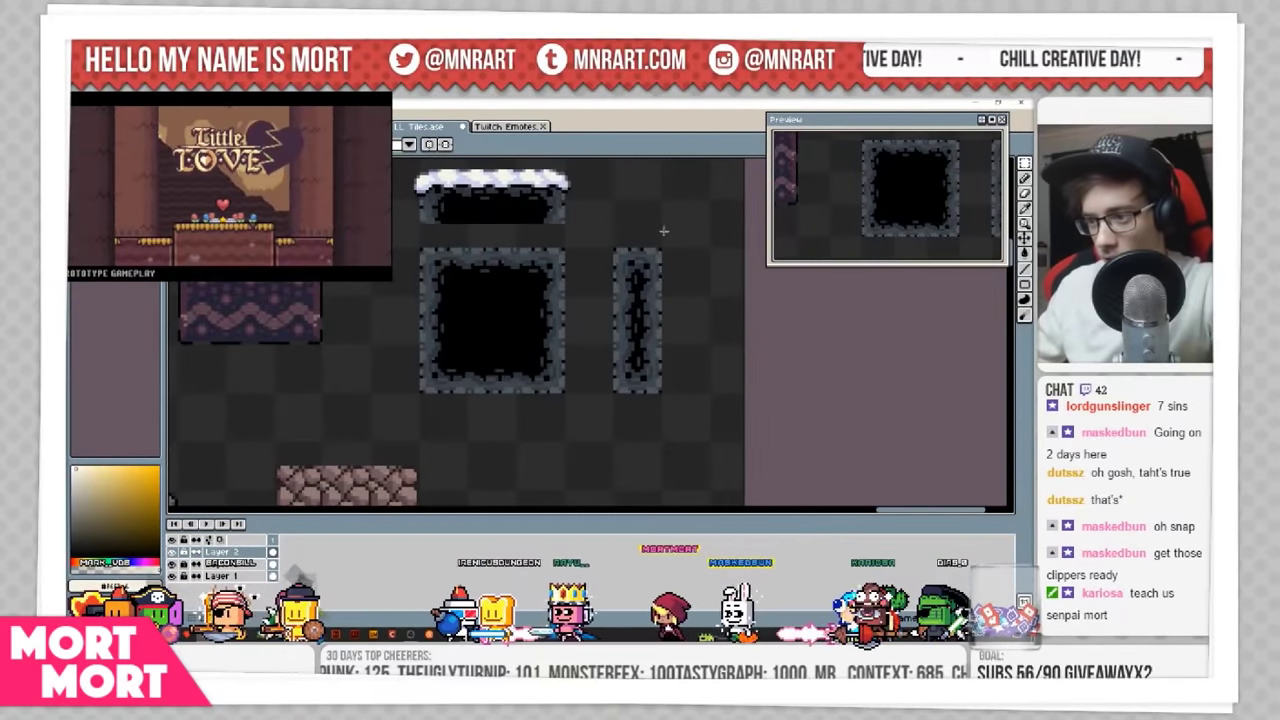
pyautogui.moveTo(688, 240); pyautogui.dragTo(392, 262)
pyautogui.scroll(2, 451, 274)
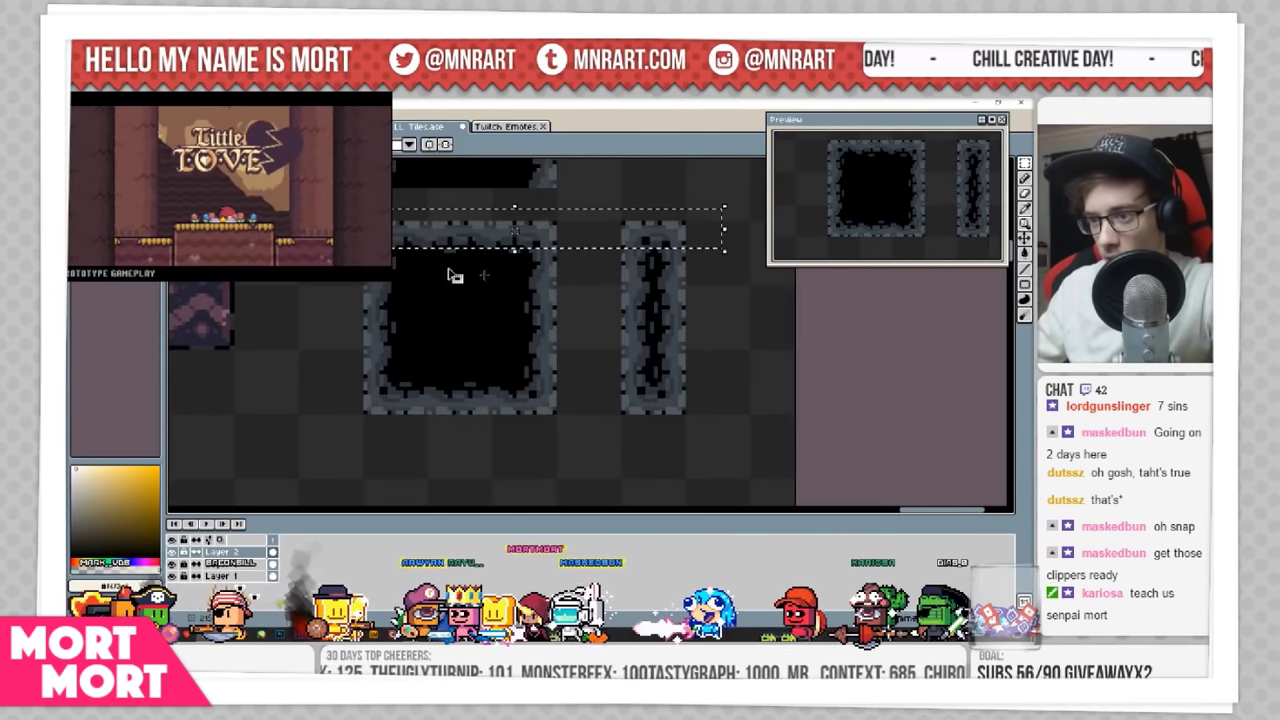
pyautogui.moveTo(730, 233); pyautogui.dragTo(237, 290)
pyautogui.scroll(-2, 605, 449)
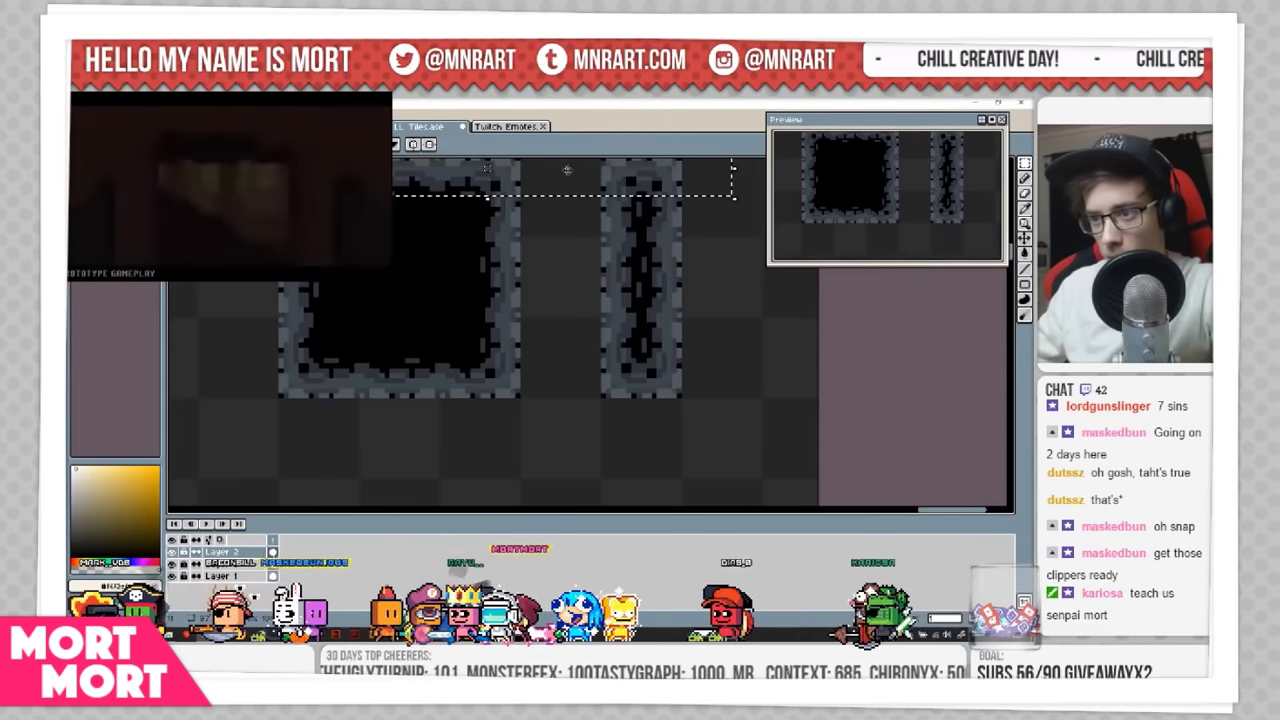
pyautogui.moveTo(493, 185); pyautogui.dragTo(493, 448)
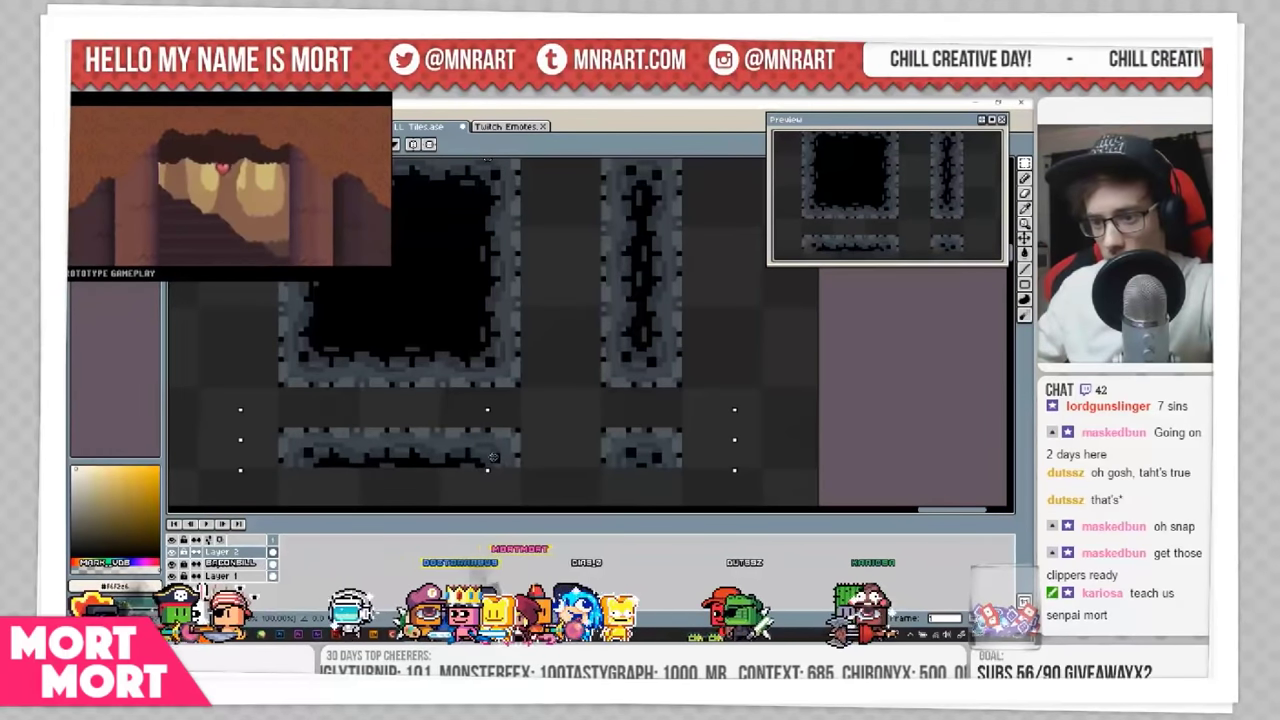
# - Copy the bottom edges of the square tile and narrow column onto the copied top edges below to close the flat tiles
pyautogui.click(645, 381)
pyautogui.moveTo(698, 403); pyautogui.dragTo(226, 346)
pyautogui.scroll(-3, 510, 405)
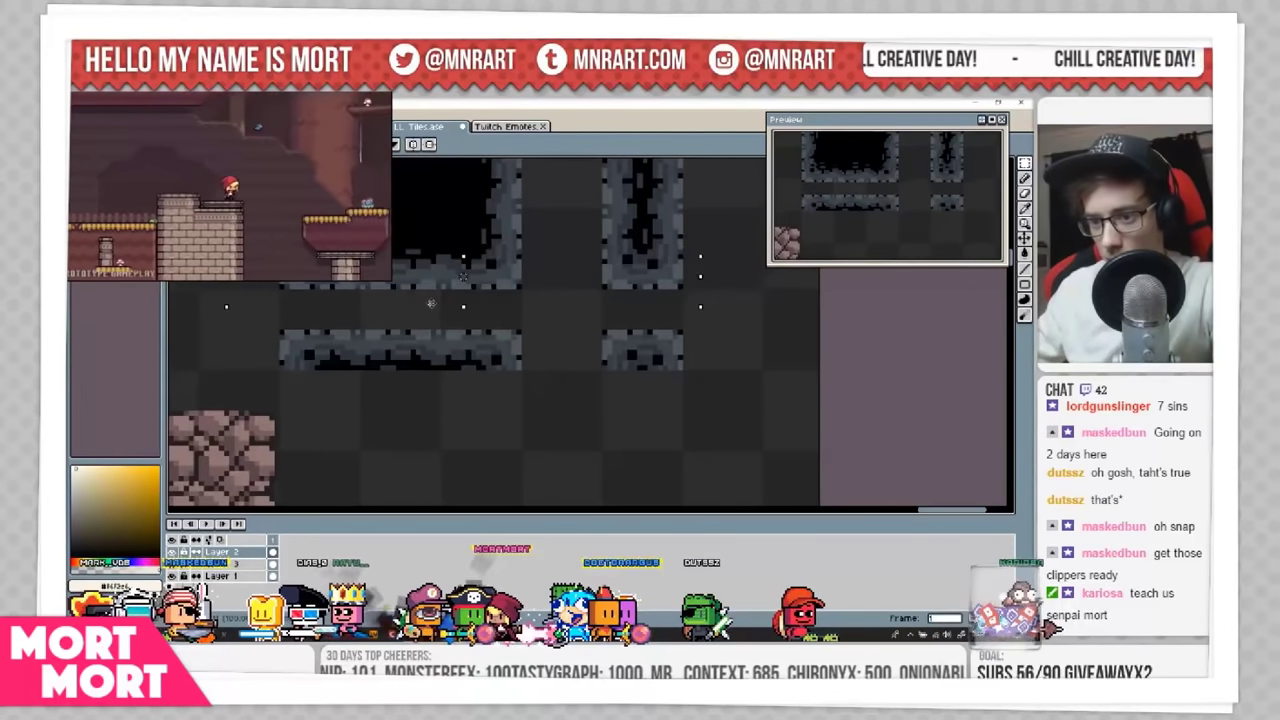
pyautogui.moveTo(423, 272); pyautogui.dragTo(423, 392)
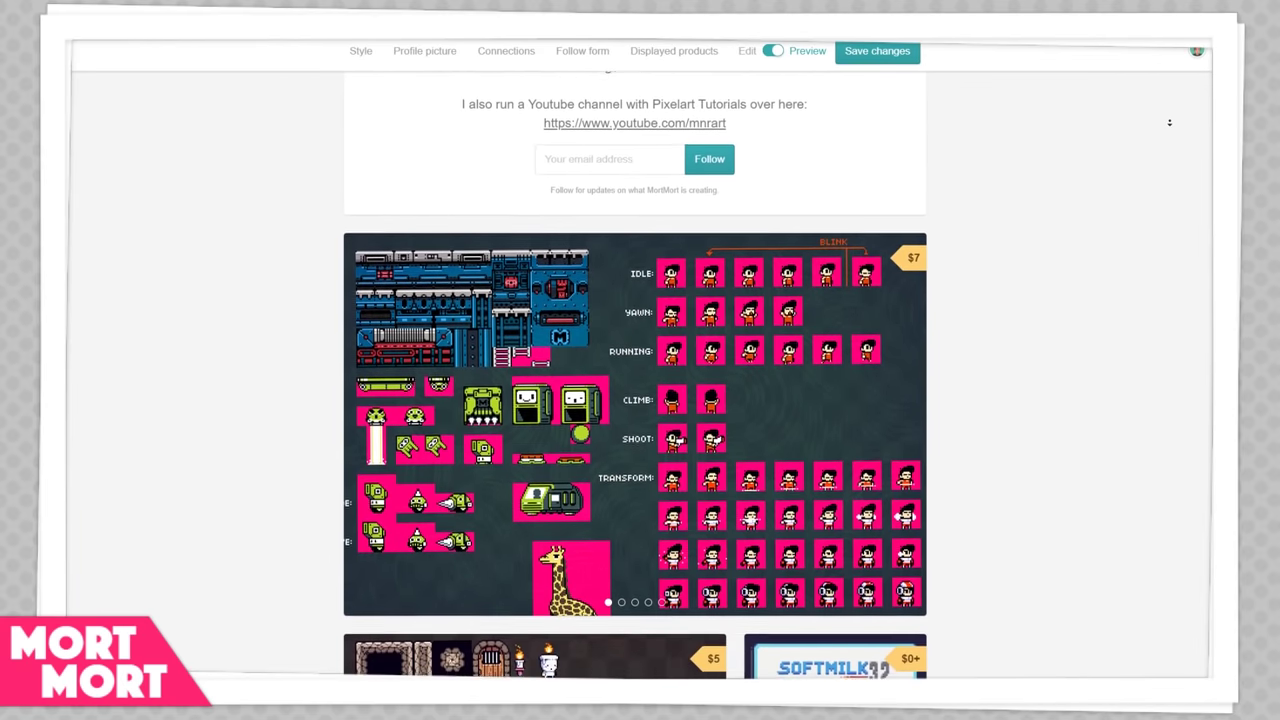